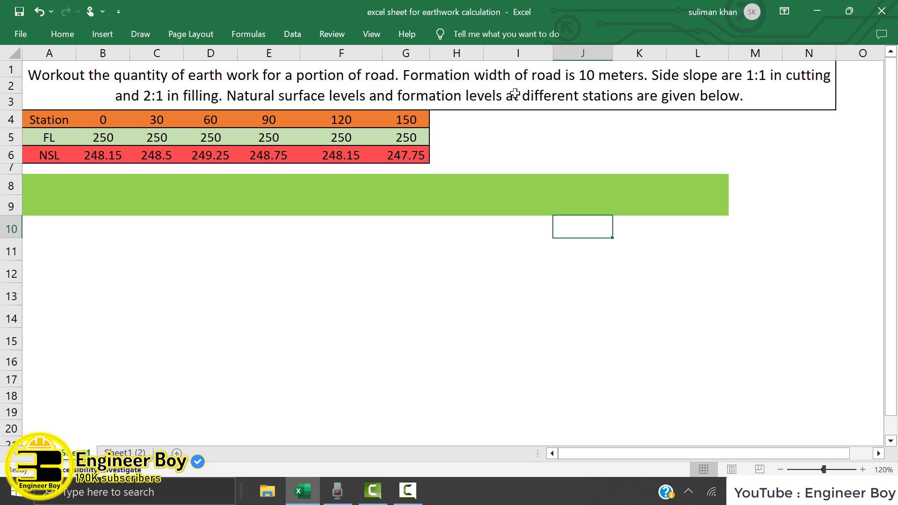
# Step: Change the formation width of the road in the problem statement to 2 meters
pyautogui.click(590, 83)
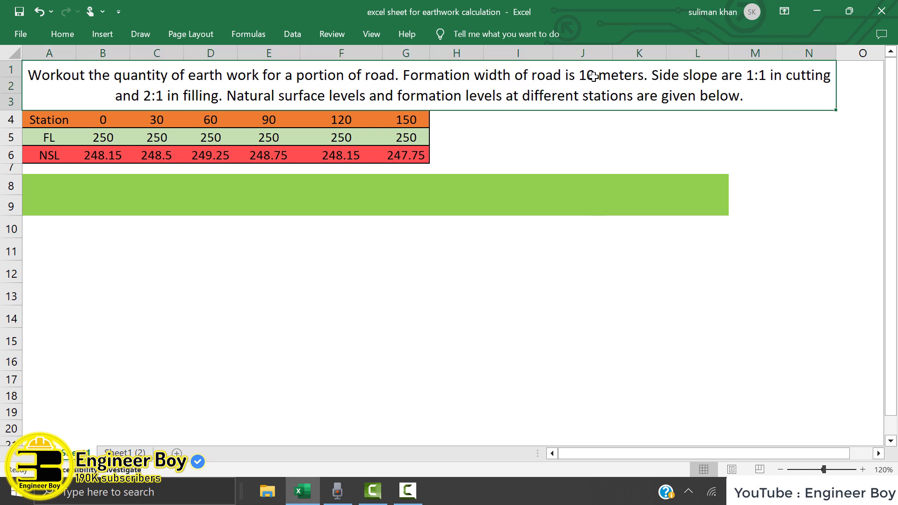
pyautogui.doubleClick(592, 75)
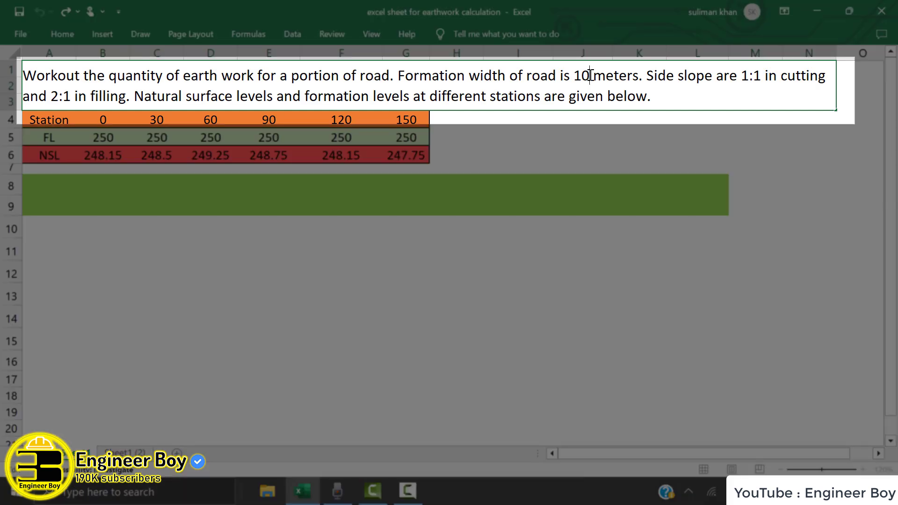
pyautogui.press('BackSpace')
pyautogui.press('BackSpace')
pyautogui.write('2')
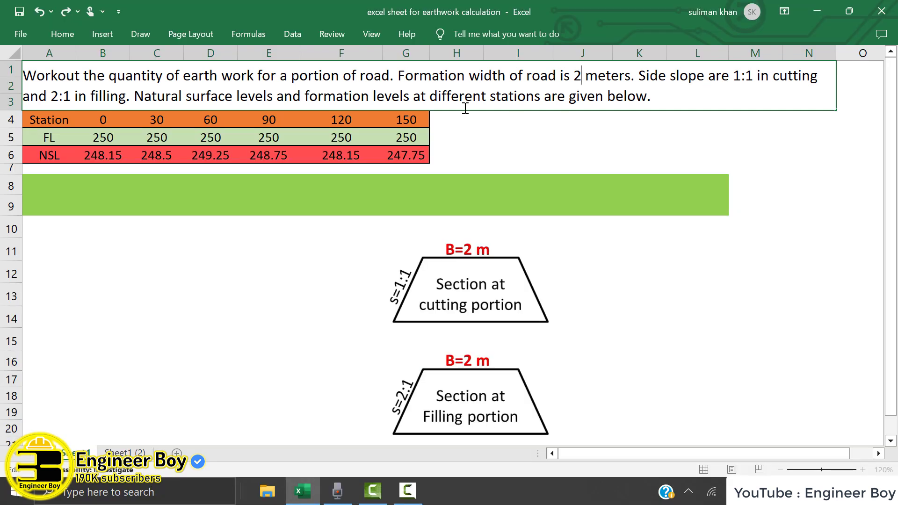
pyautogui.click(456, 207)
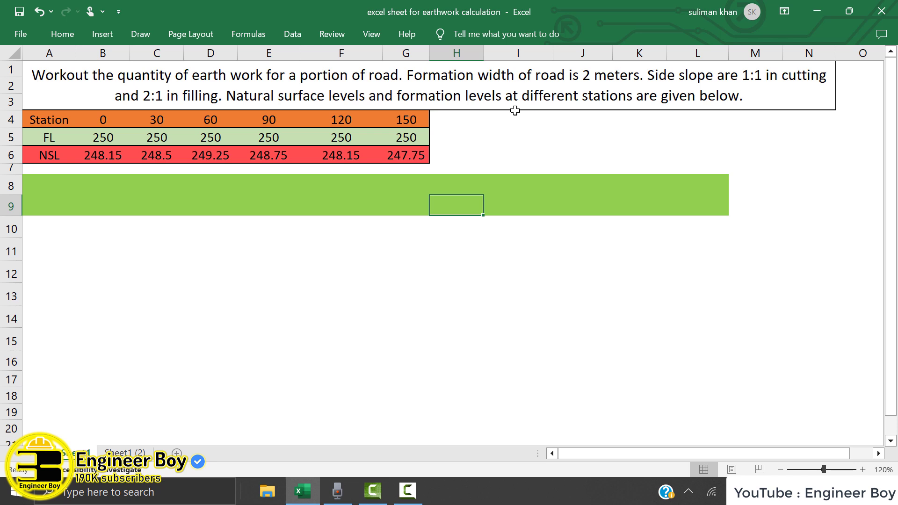
# Step: Review the station distances and the formation level (FL) row in the given data table
pyautogui.click(63, 121)
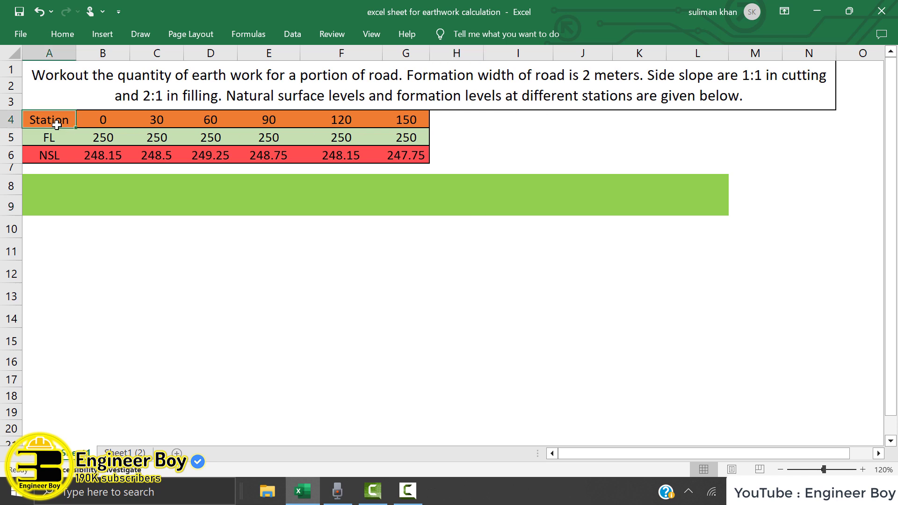
pyautogui.click(119, 122)
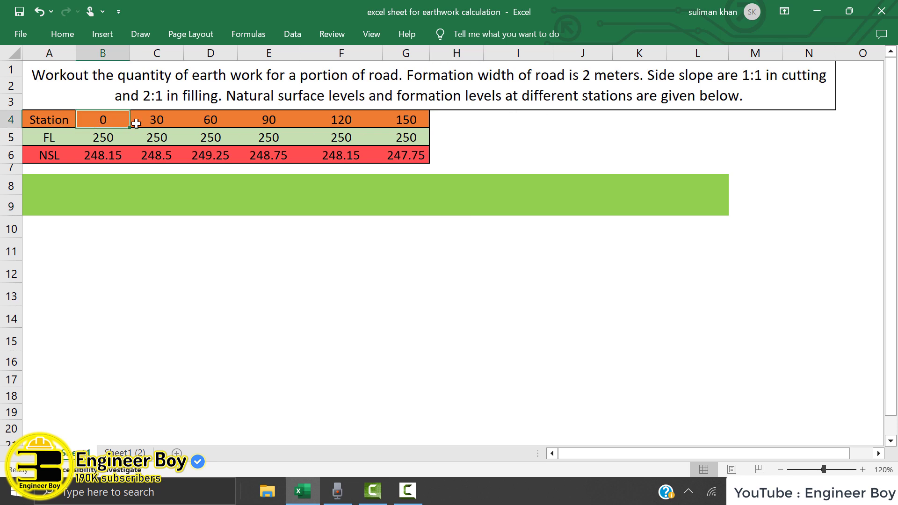
pyautogui.click(151, 120)
pyautogui.click(214, 121)
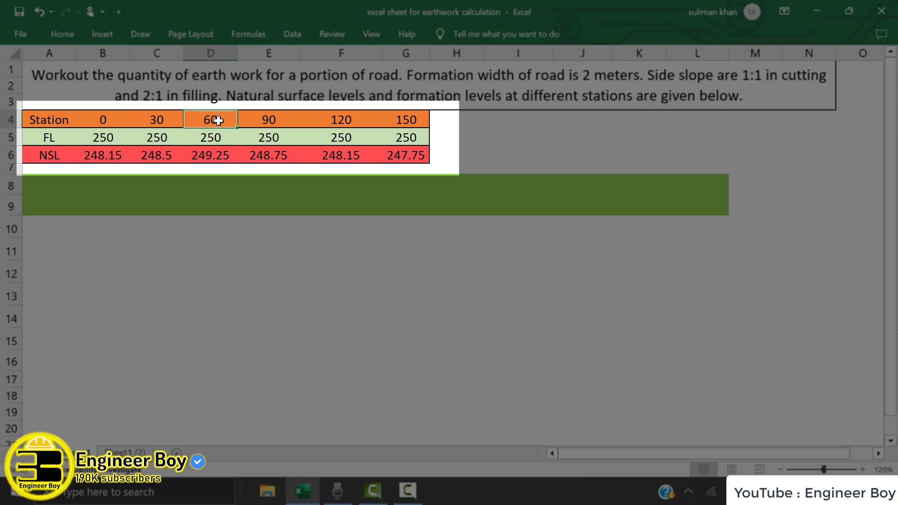
pyautogui.click(54, 138)
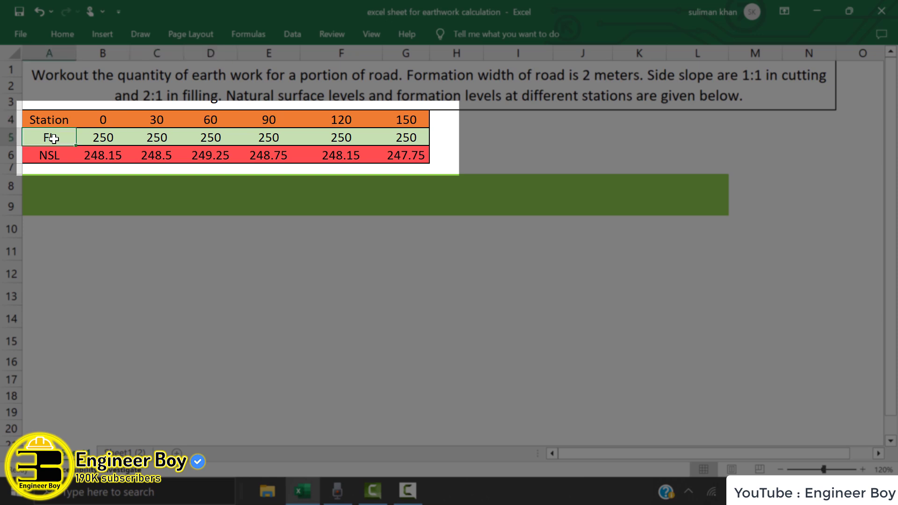
pyautogui.click(105, 139)
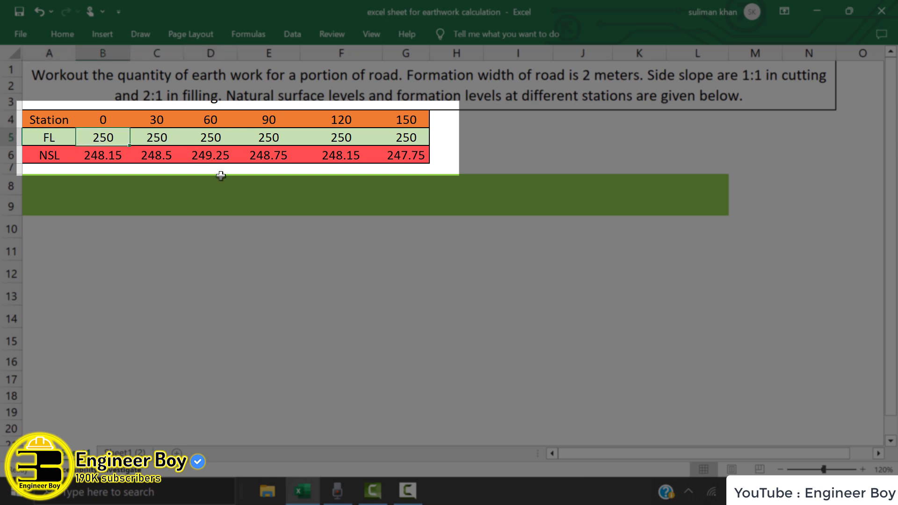
# Step: Draw a trapezoid shape in the empty area below the green band, spanning about columns G to L and rows 11 to 17
pyautogui.click(112, 41)
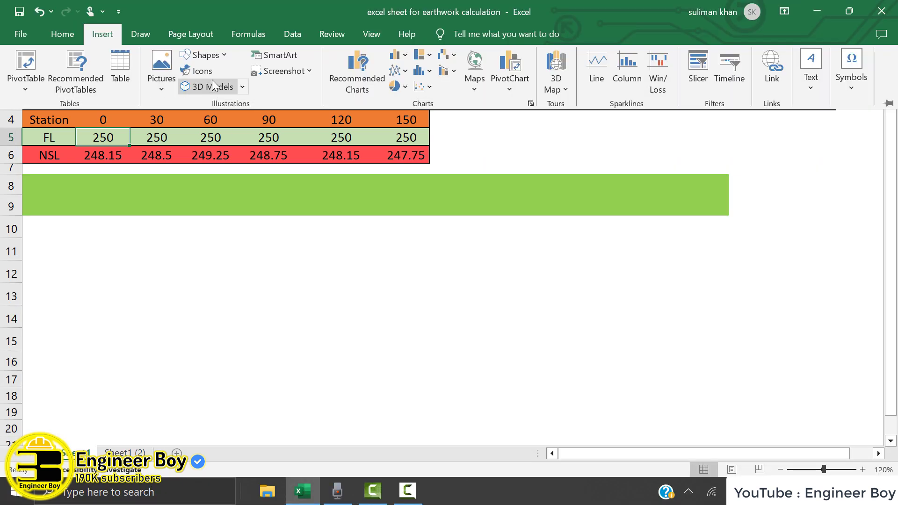
pyautogui.click(216, 57)
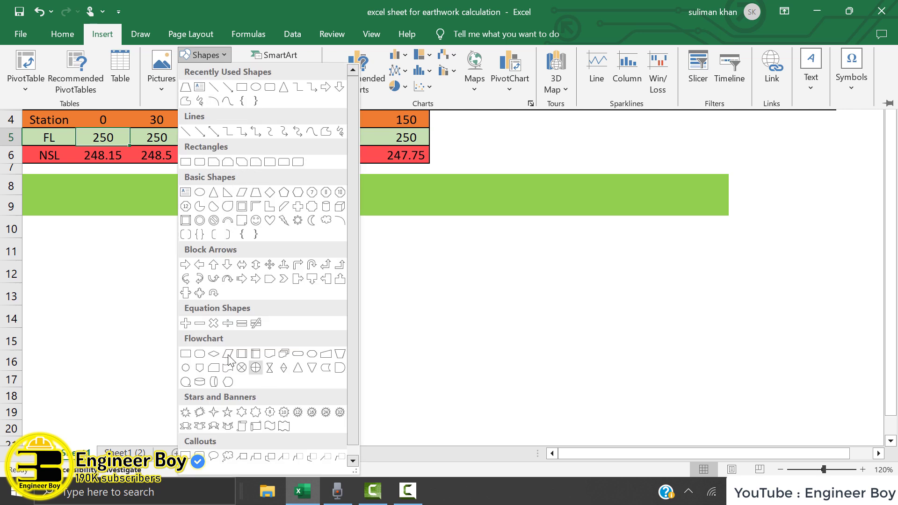
pyautogui.click(255, 192)
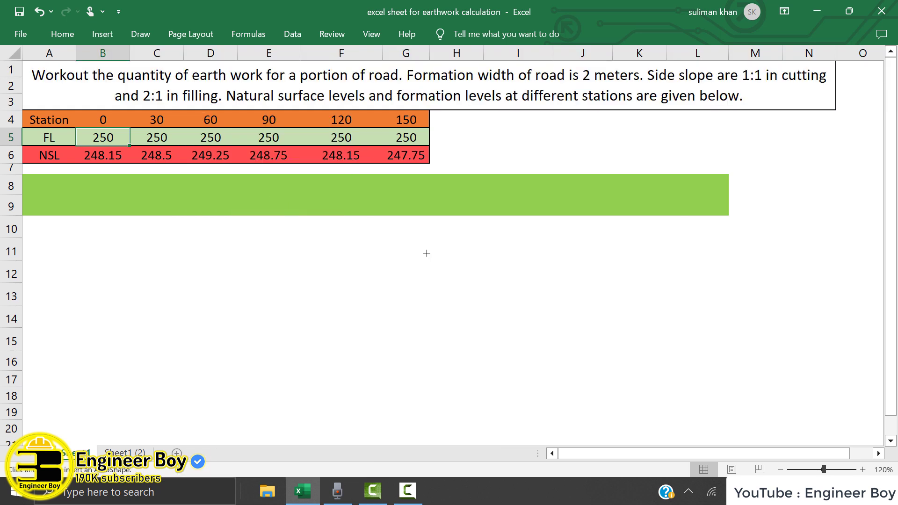
pyautogui.moveTo(423, 253)
pyautogui.mouseDown()
pyautogui.moveTo(617, 381)
pyautogui.moveTo(682, 387)
pyautogui.mouseUp()
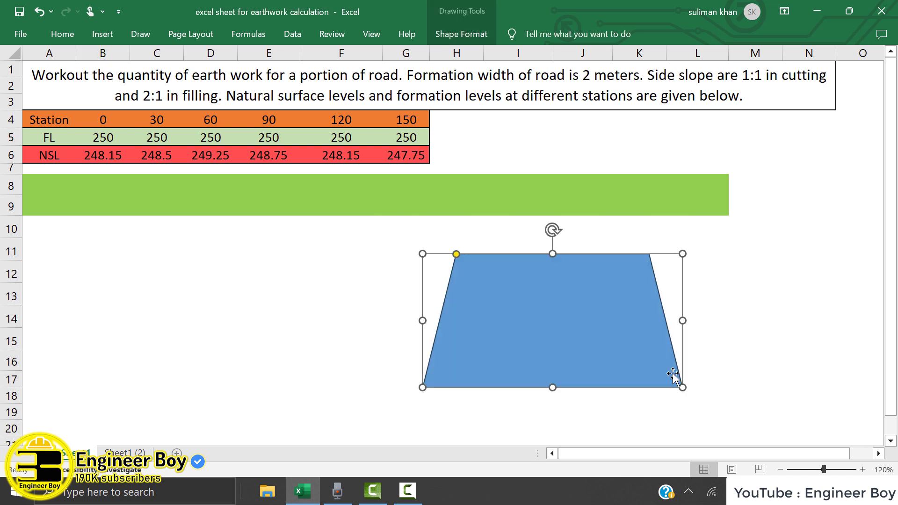
# Step: With the red pen, mark the trapezoid's top edge and sketch a wavy ground line outward from its lower-left corner
pyautogui.click(150, 48)
pyautogui.click(143, 40)
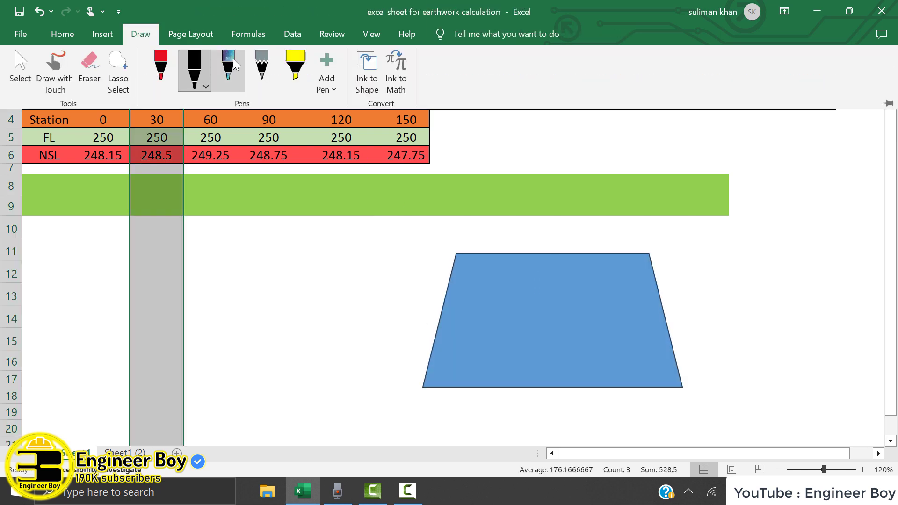
pyautogui.click(161, 74)
pyautogui.click(526, 253)
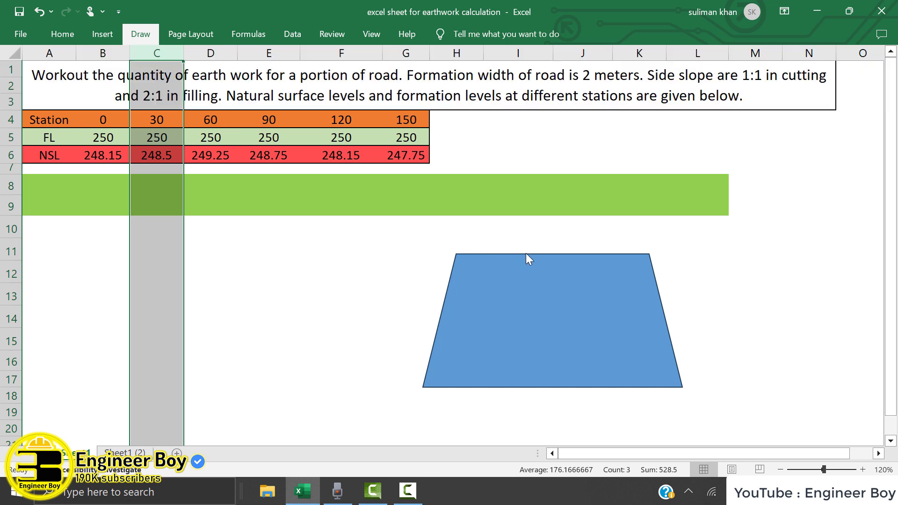
pyautogui.moveTo(515, 255); pyautogui.dragTo(514, 255)
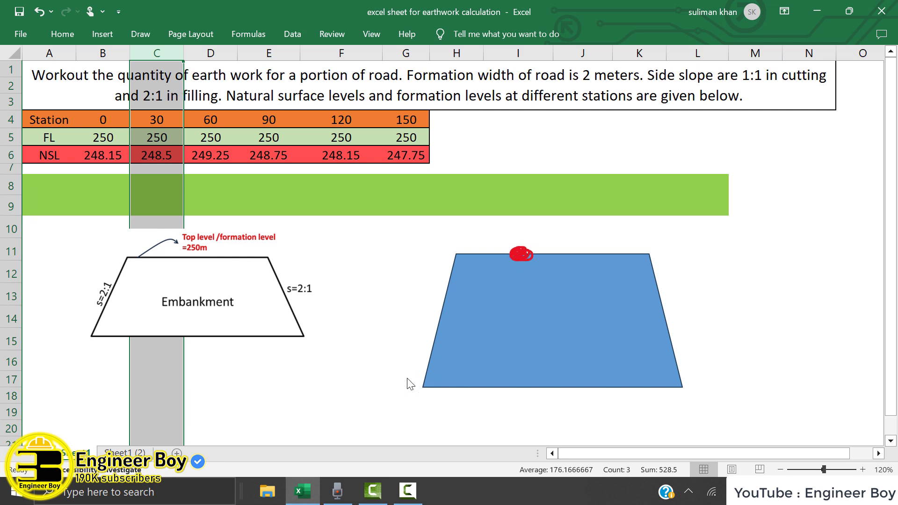
pyautogui.moveTo(428, 387)
pyautogui.mouseDown()
pyautogui.moveTo(352, 384)
pyautogui.moveTo(291, 397)
pyautogui.mouseUp()
# Step: Undo the red ink marks and the trapezoid shape
pyautogui.click(362, 258)
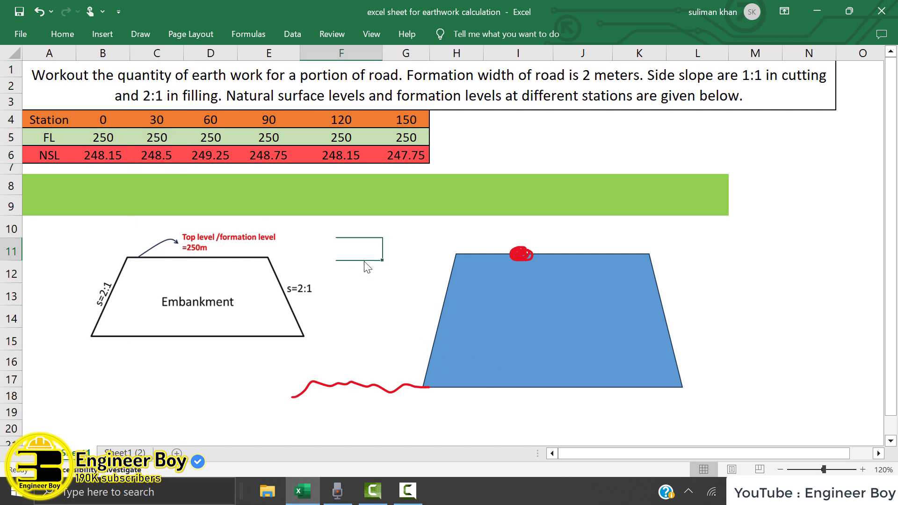
pyautogui.hotkey('ctrl', 'z')
pyautogui.hotkey('ctrl', 'z')
pyautogui.hotkey('ctrl', 'z')
pyautogui.hotkey('ctrl', 'z')
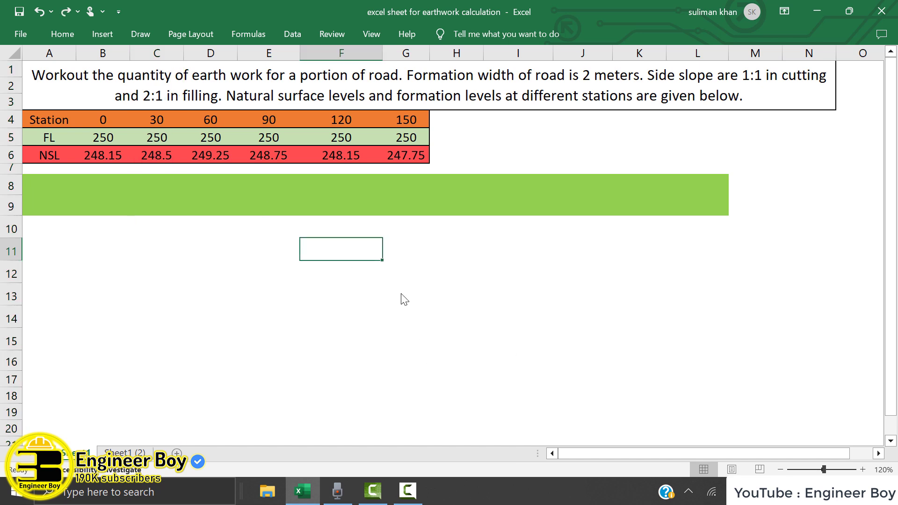
pyautogui.click(438, 322)
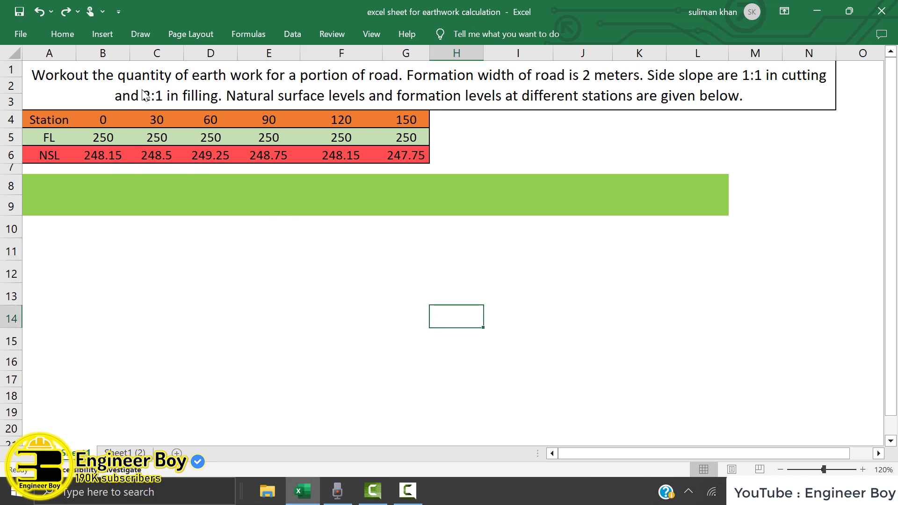
pyautogui.click(248, 257)
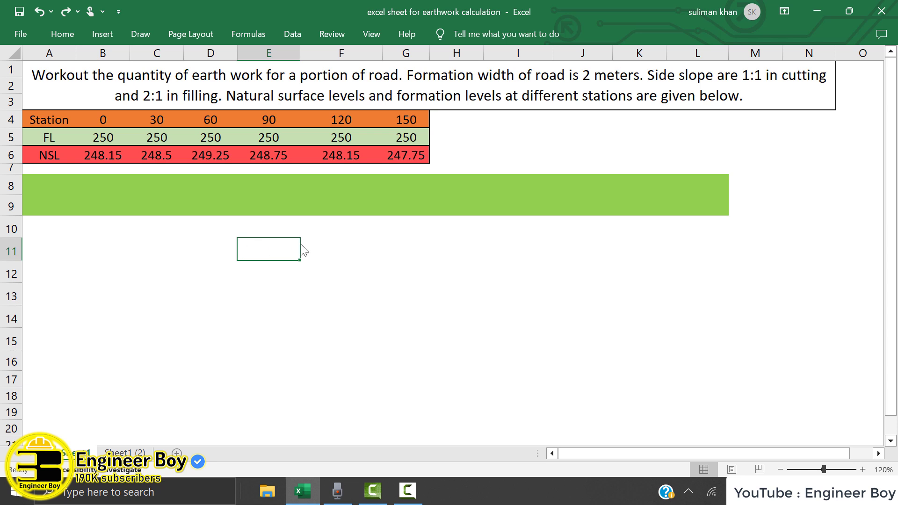
pyautogui.click(323, 245)
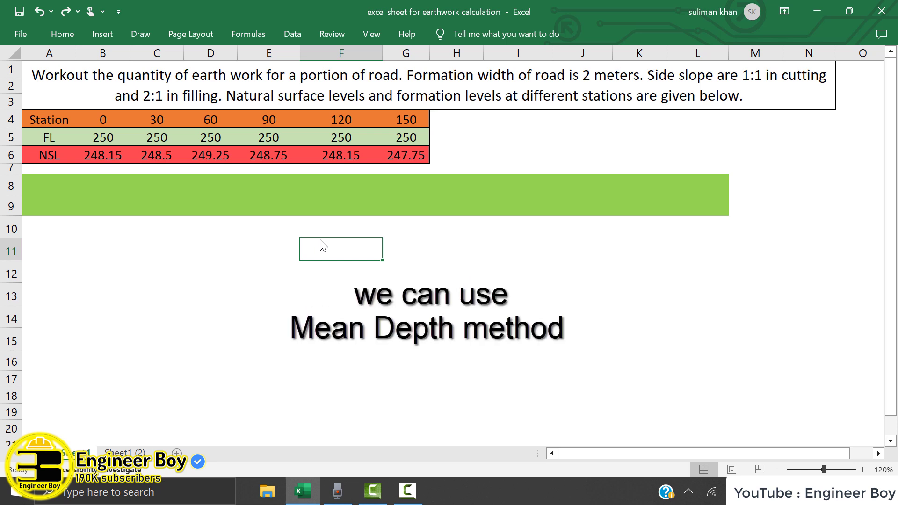
pyautogui.click(508, 105)
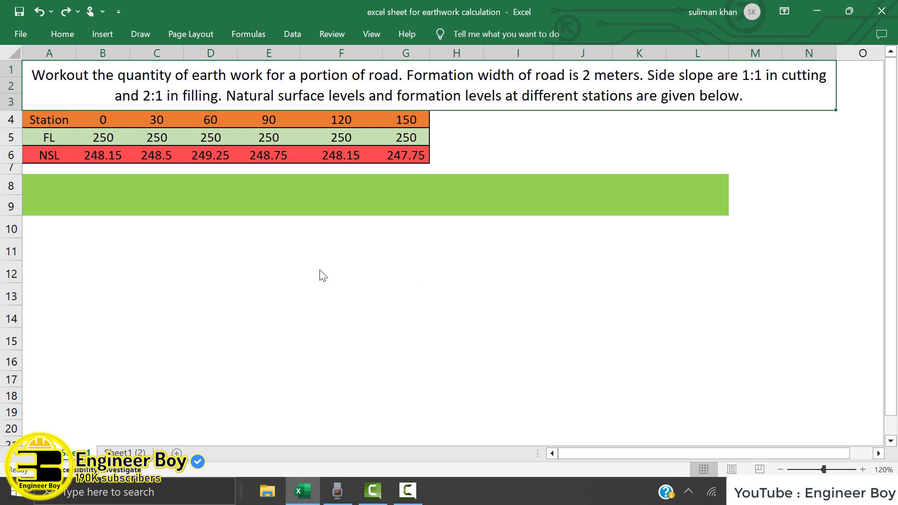
pyautogui.click(290, 301)
# Step: Enter the column headers RD, FL, NSL and Depth in cells A8 to D8 of the green band
pyautogui.click(56, 193)
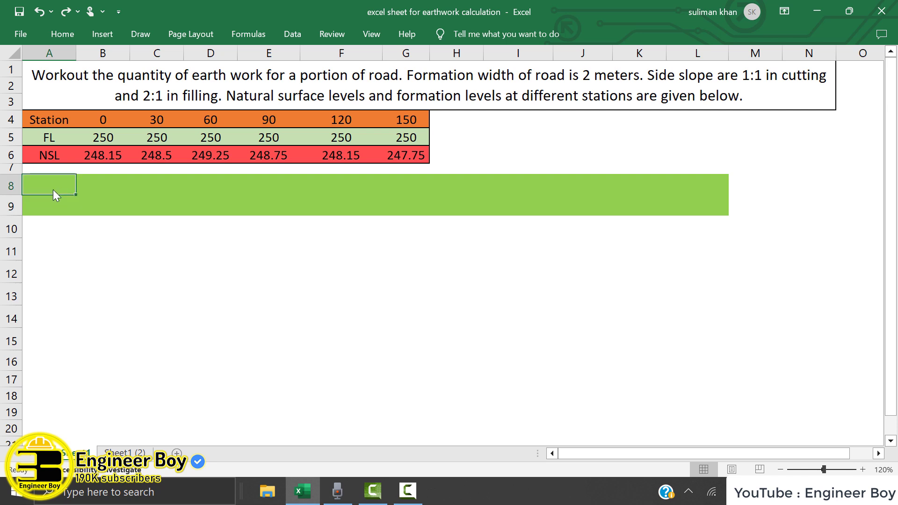
pyautogui.write('RD')
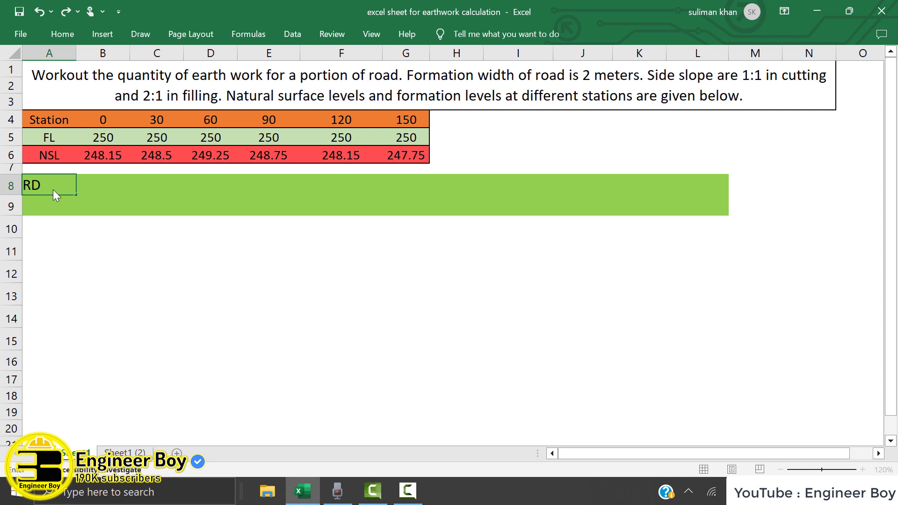
pyautogui.press('Tab')
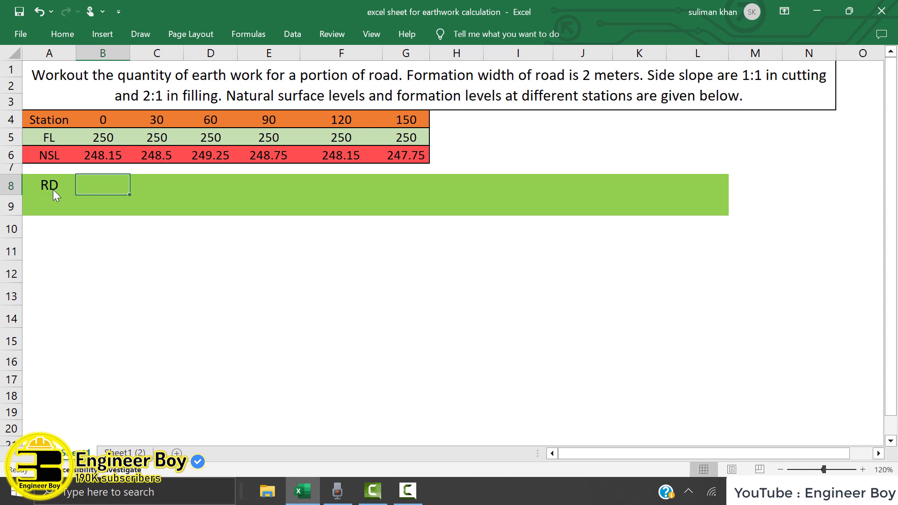
pyautogui.write('FL')
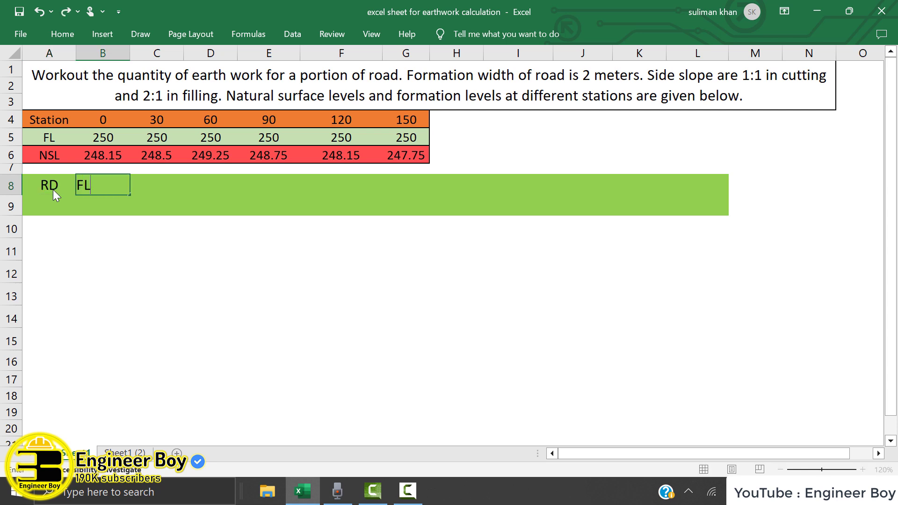
pyautogui.press('Tab')
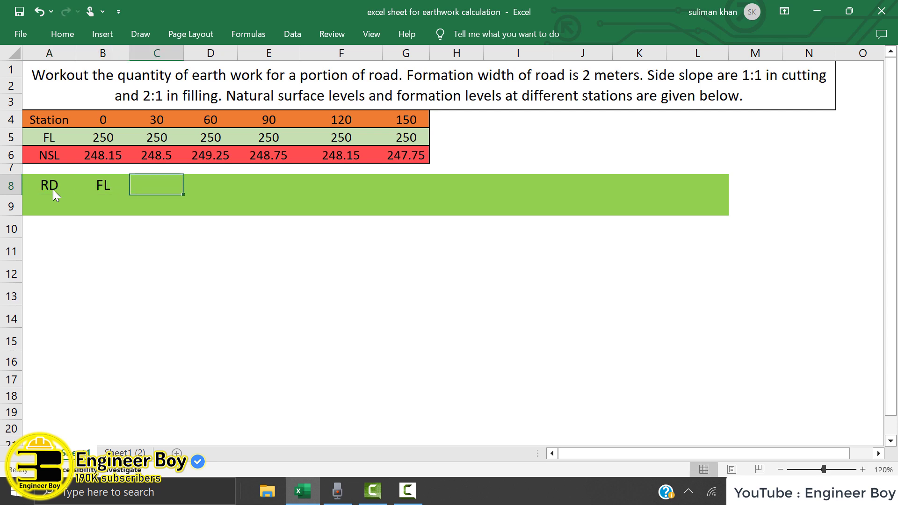
pyautogui.write('NSL')
pyautogui.hotkey('ctrl', 'z')
pyautogui.press('Tab')
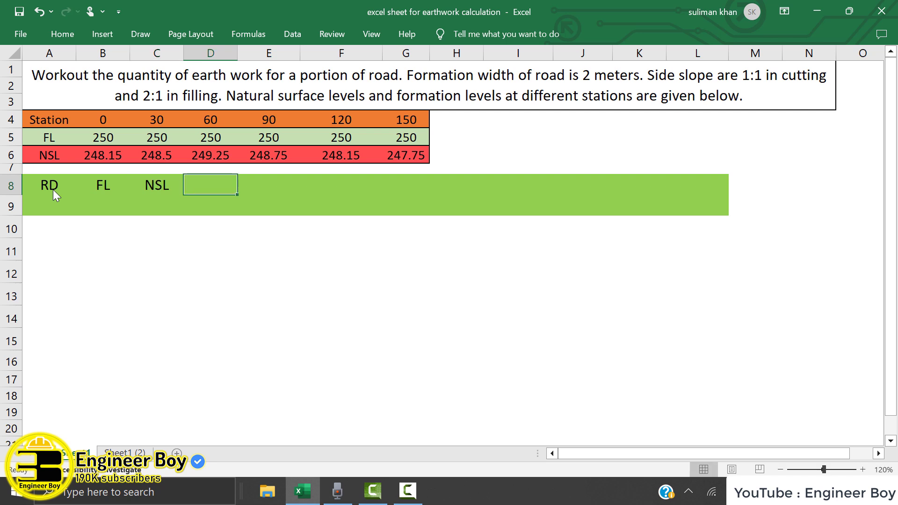
pyautogui.write('DEpth')
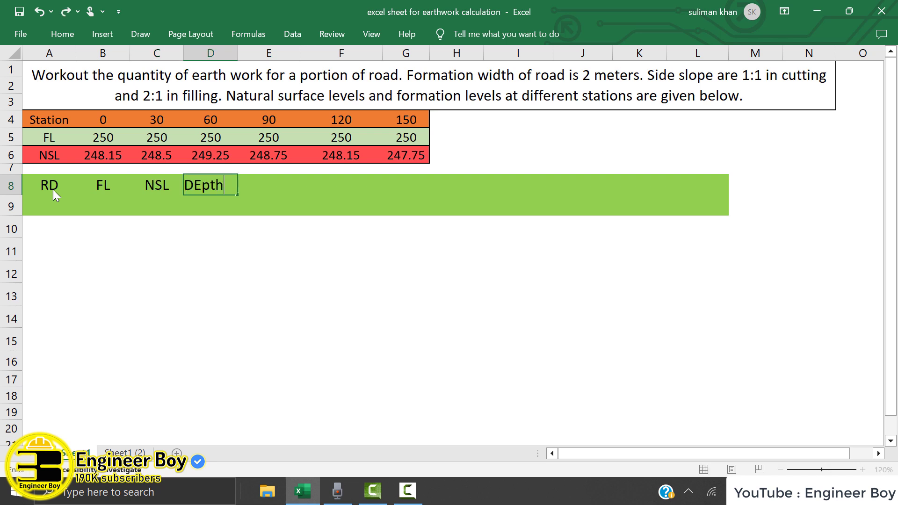
pyautogui.press('Tab')
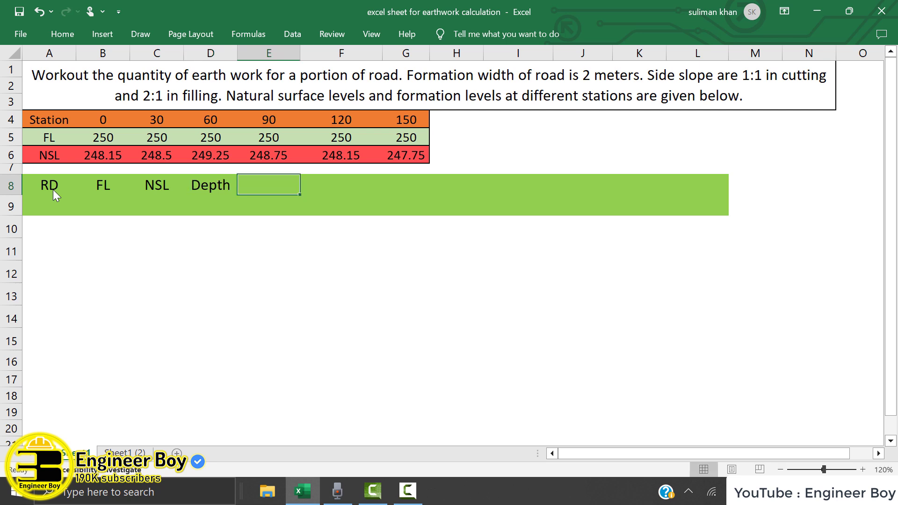
# Step: Enter the column headers M.depth in E8 and central area in F8
pyautogui.write('M.')
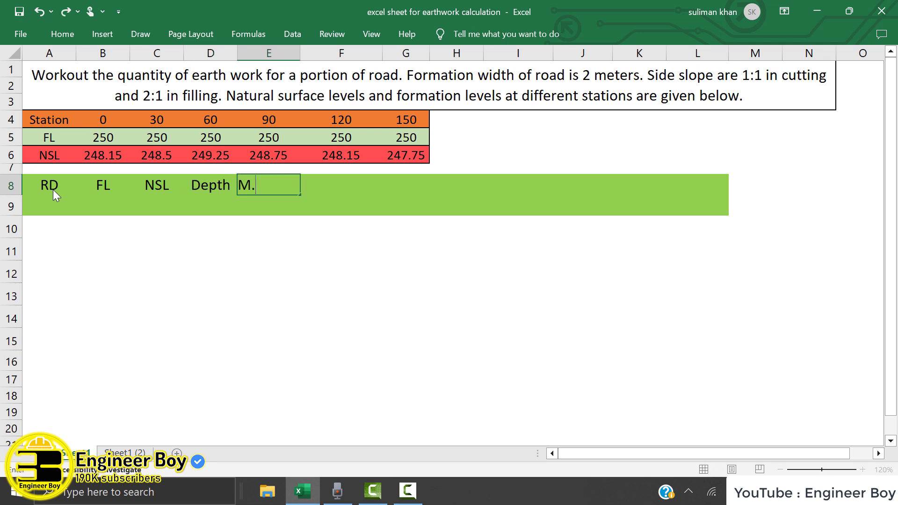
pyautogui.write('depth')
pyautogui.press('Tab')
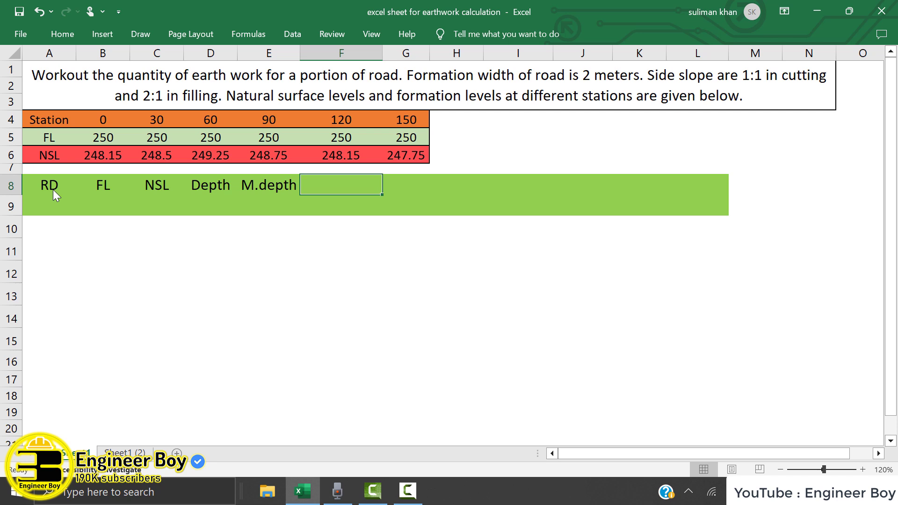
pyautogui.write('central')
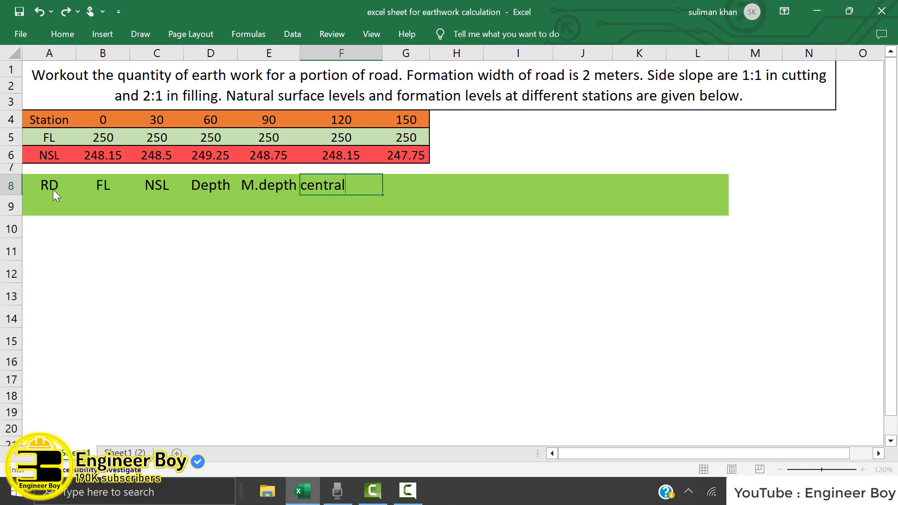
pyautogui.write(' area')
pyautogui.press('Tab')
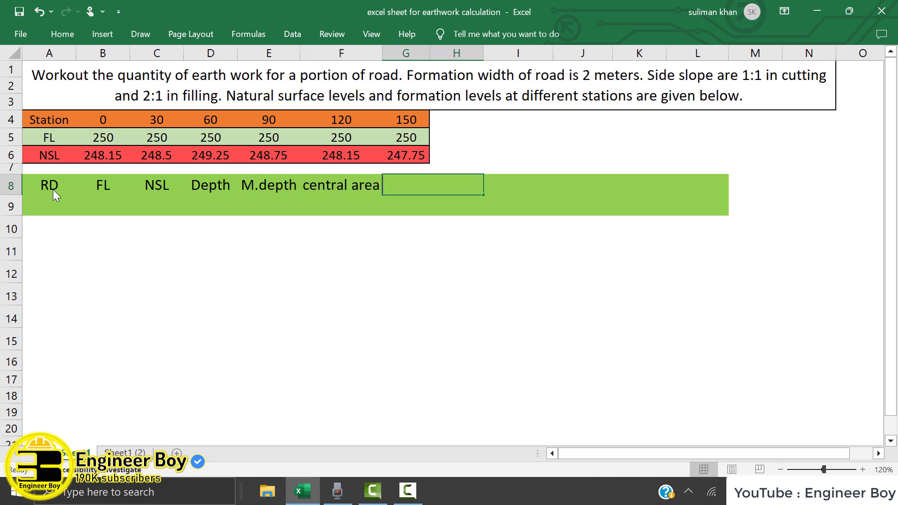
# Step: Continue the header row with sides area in merged G8:H8, total area in I8 and Quantity in J8
pyautogui.write('sides area')
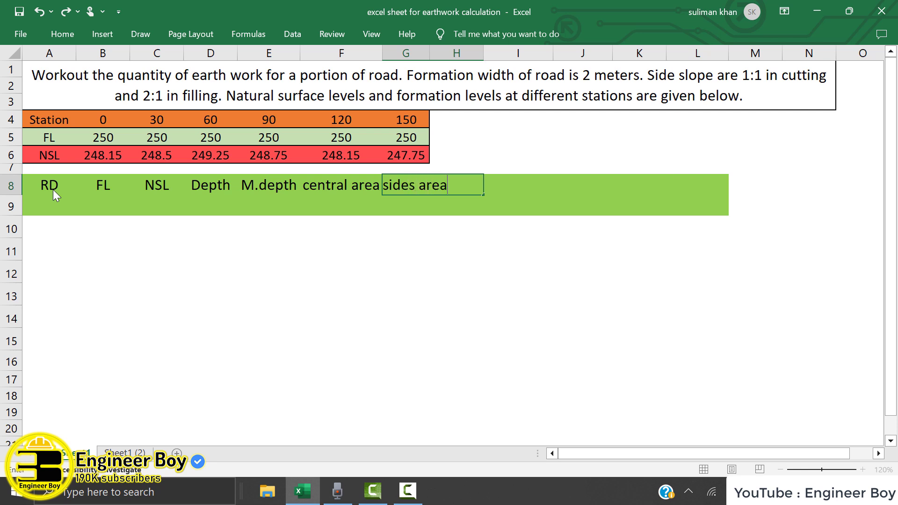
pyautogui.press('Tab')
pyautogui.write('to')
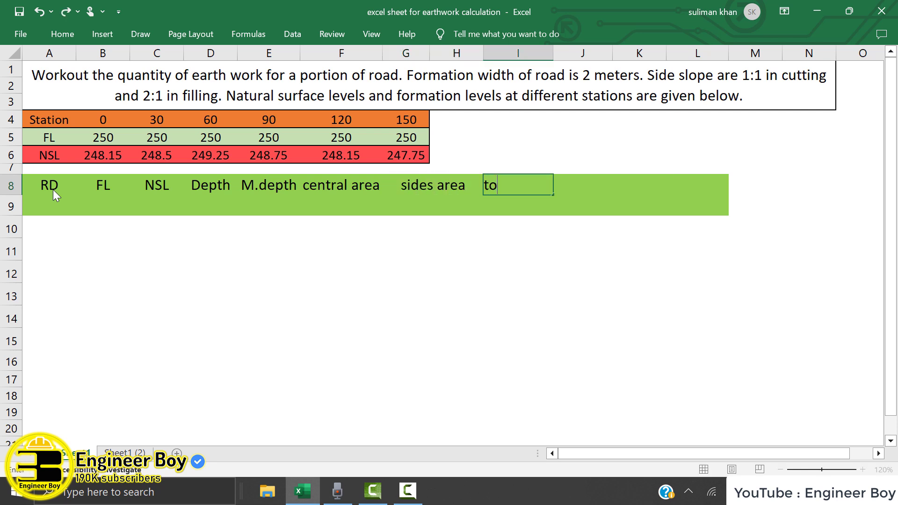
pyautogui.write('tal area')
pyautogui.press('Tab')
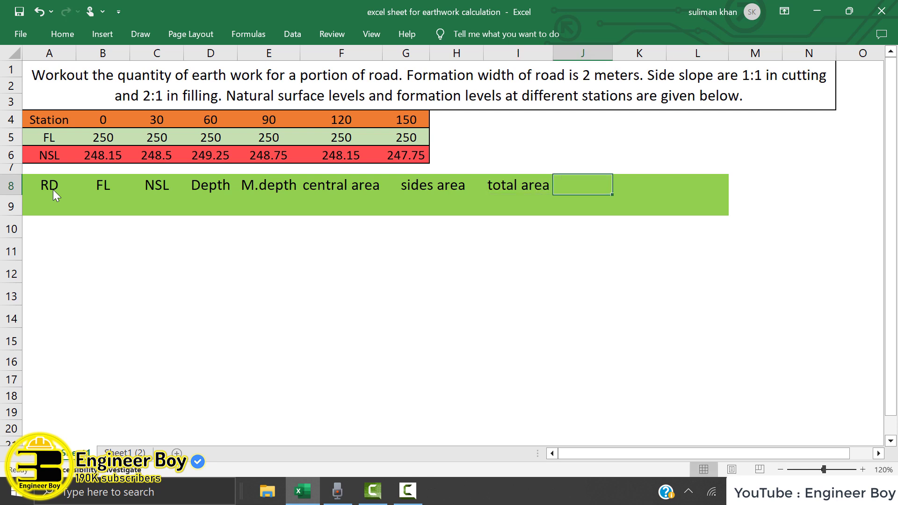
pyautogui.write('Quantity')
pyautogui.press('Return')
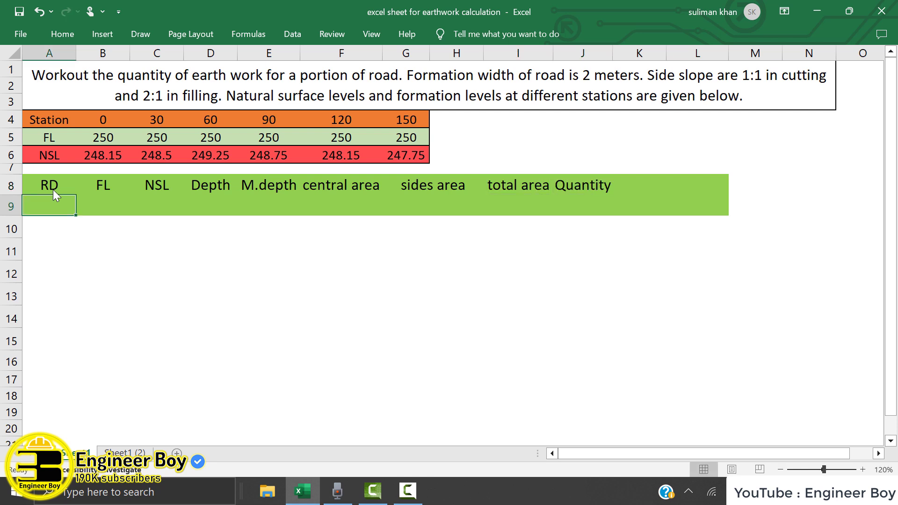
pyautogui.click(345, 317)
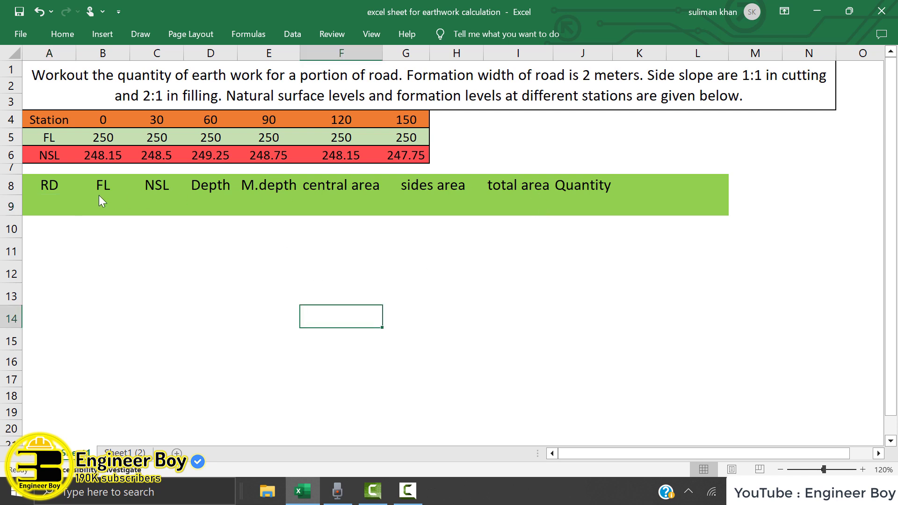
# Step: Apply all borders to the table range A8:L19
pyautogui.moveTo(40, 181); pyautogui.dragTo(679, 406)
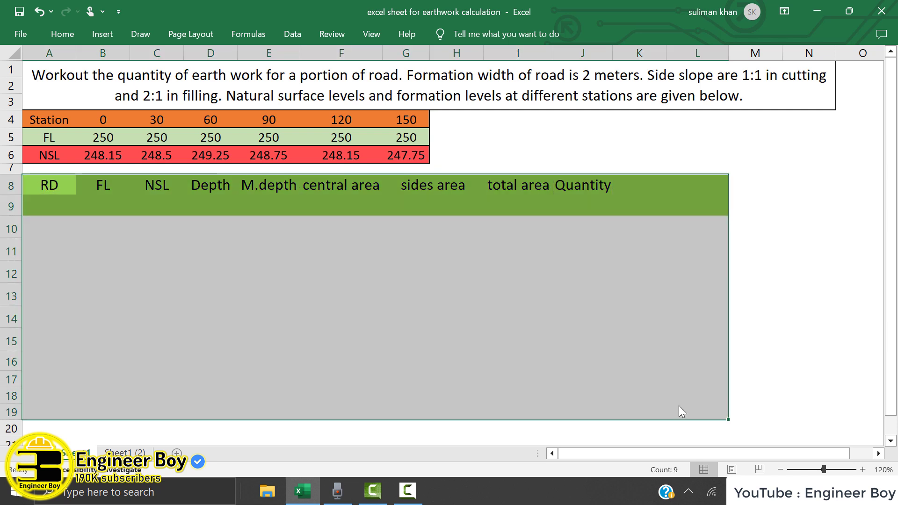
pyautogui.click(70, 32)
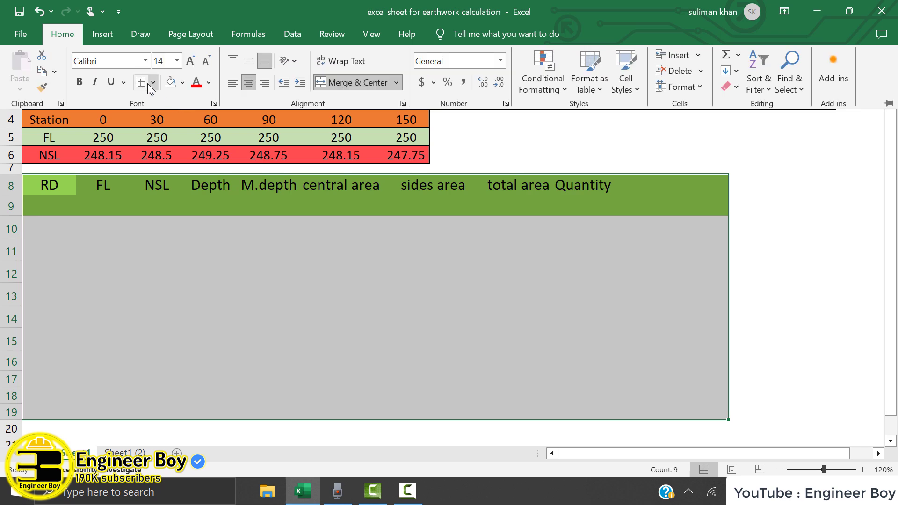
pyautogui.click(154, 84)
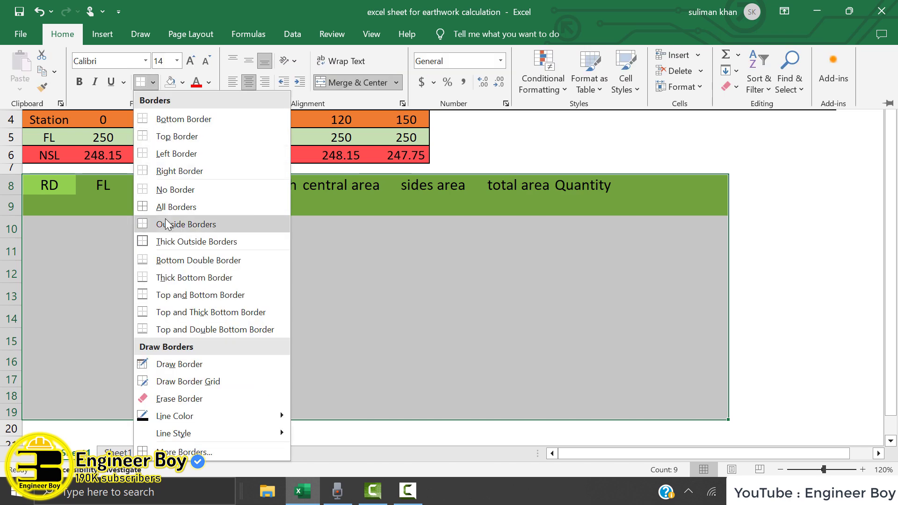
pyautogui.click(177, 208)
# Step: Replace the header in J8 with distance
pyautogui.click(621, 189)
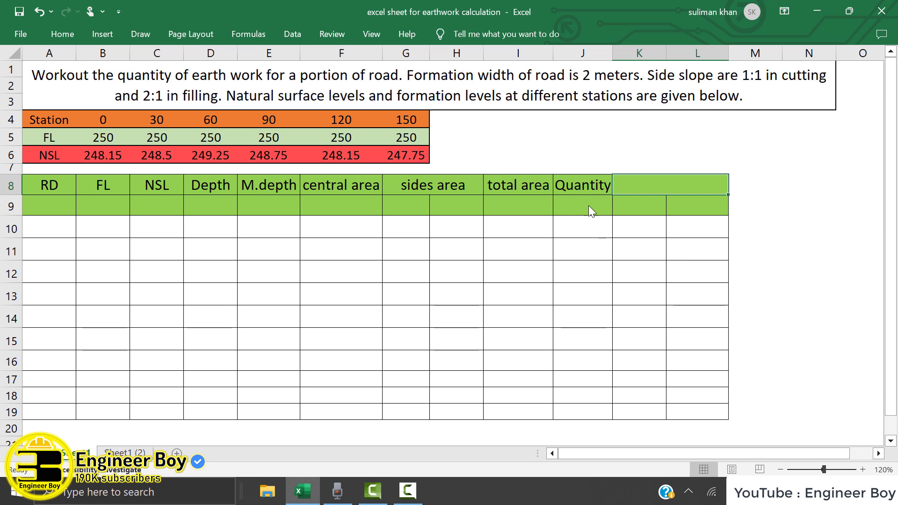
pyautogui.click(588, 185)
pyautogui.hotkey('ctrl', 'z')
pyautogui.hotkey('ctrl', 'z')
pyautogui.write('todistance')
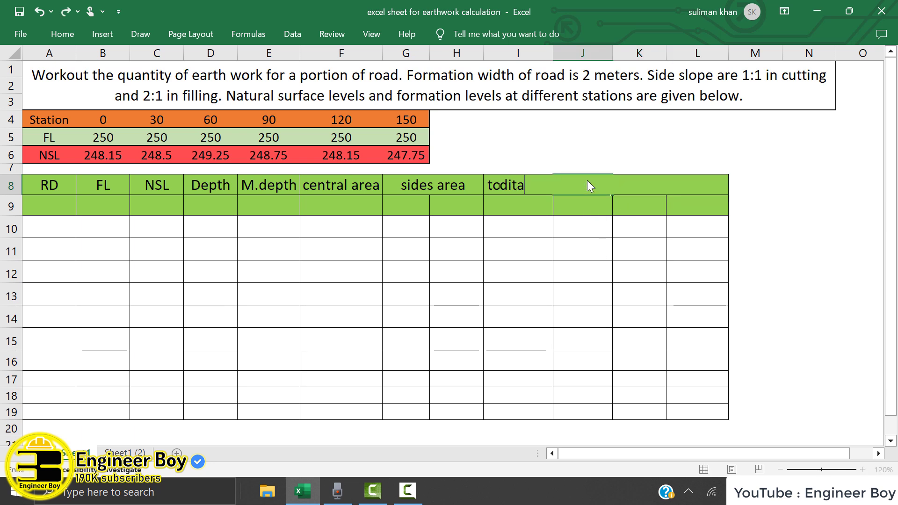
pyautogui.press('Tab')
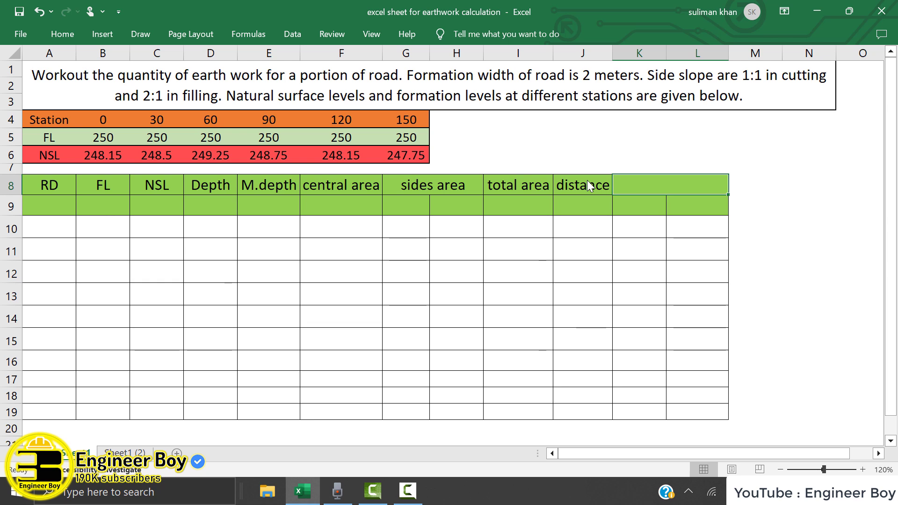
# Step: Enter the header quantity in the merged cell K8:L8
pyautogui.write('quanity')
pyautogui.press('BackSpace')
pyautogui.press('BackSpace')
pyautogui.press('BackSpace')
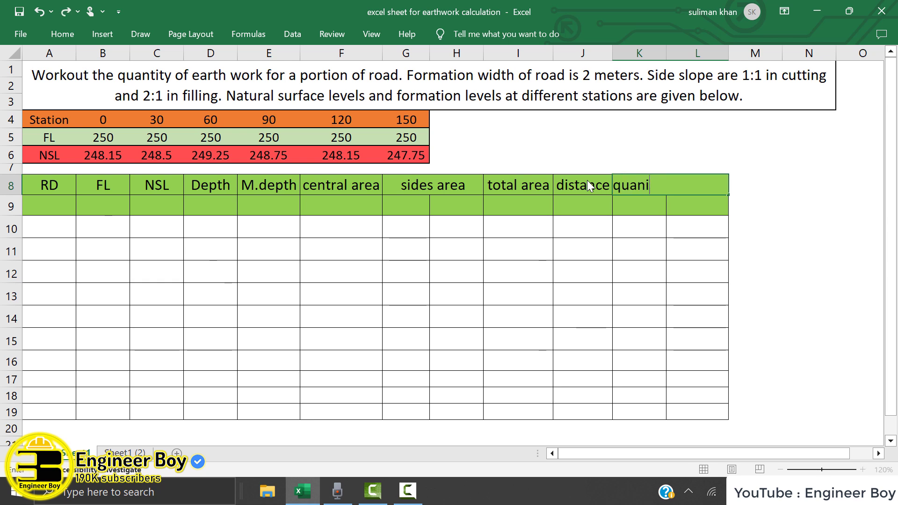
pyautogui.write('tity')
pyautogui.click(618, 279)
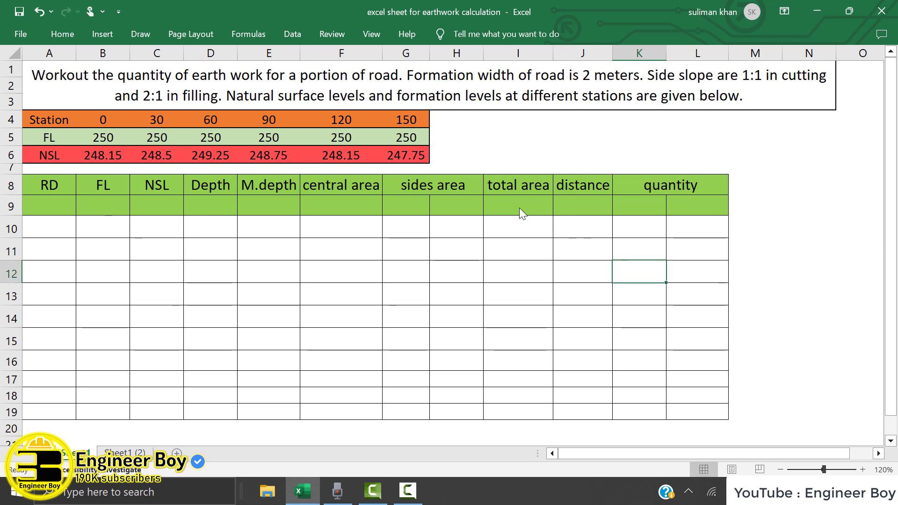
# Step: Enter the formula label B.D in F9 under the central area header
pyautogui.click(264, 200)
pyautogui.click(350, 202)
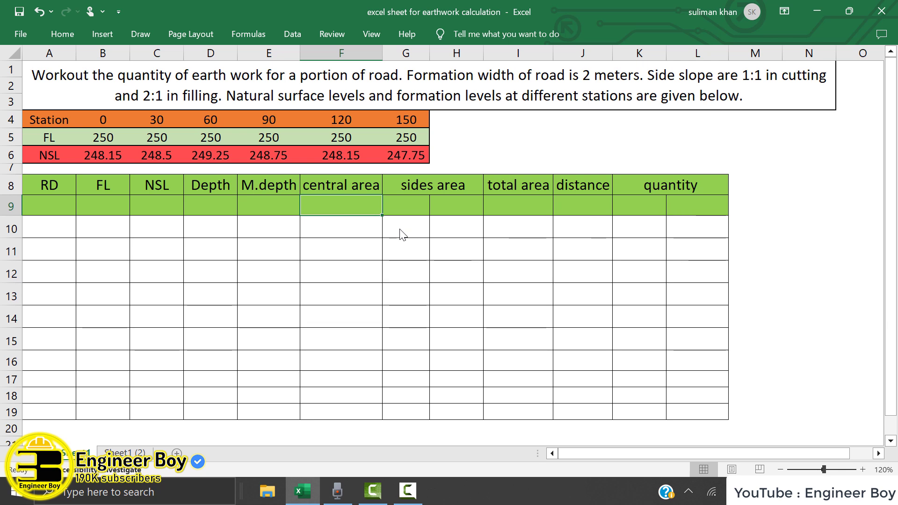
pyautogui.write('B.D')
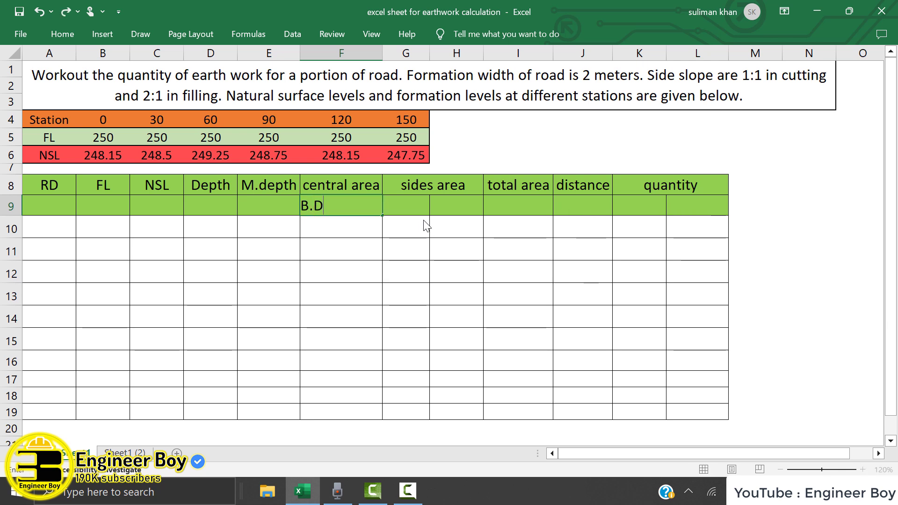
pyautogui.click(418, 206)
# Step: Enter the subheaders Cut in K9 and fill in L9 under the quantity header
pyautogui.click(533, 205)
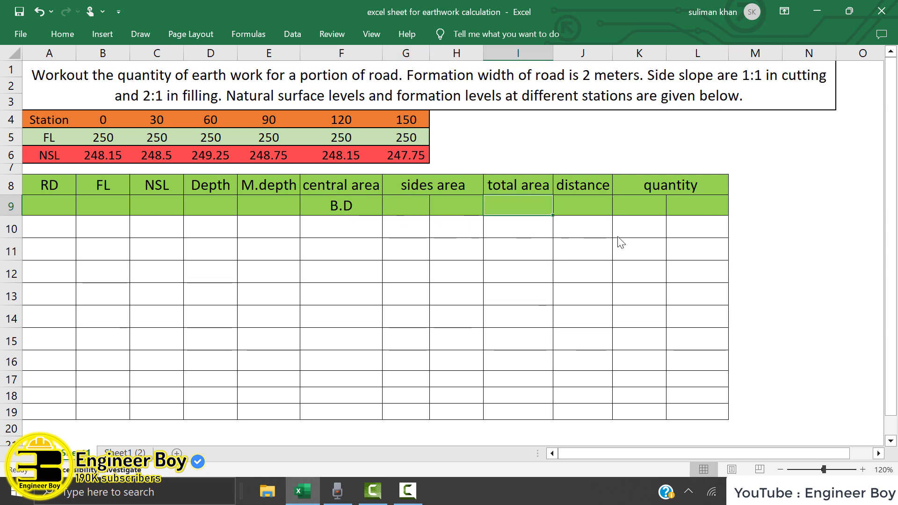
pyautogui.click(642, 206)
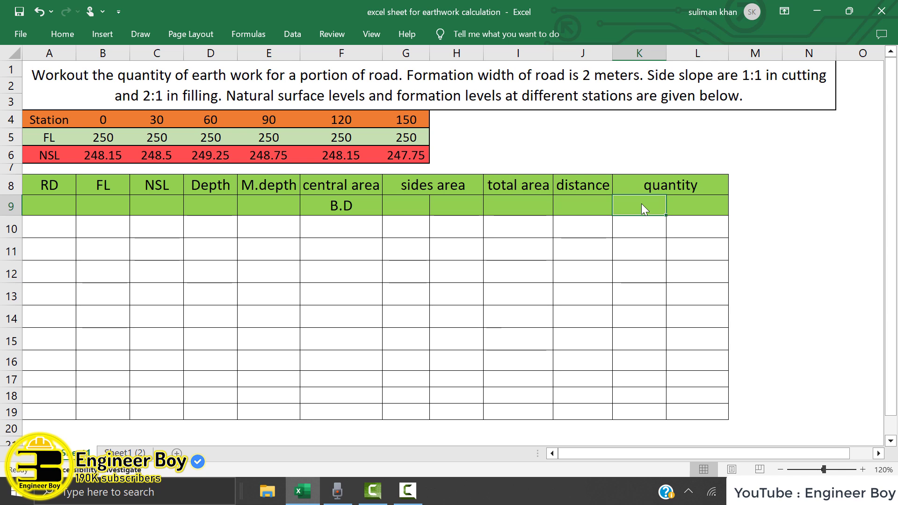
pyautogui.write('Cut')
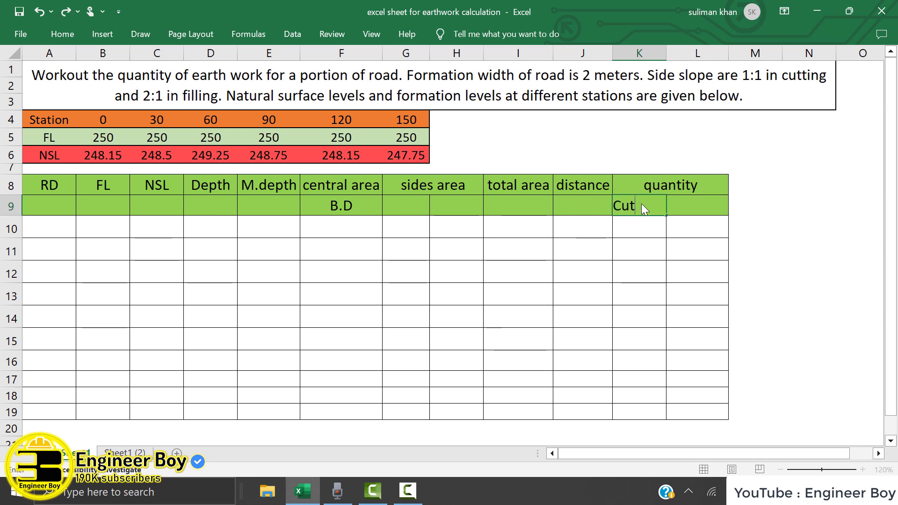
pyautogui.press('Tab')
pyautogui.write('fill')
pyautogui.click(682, 261)
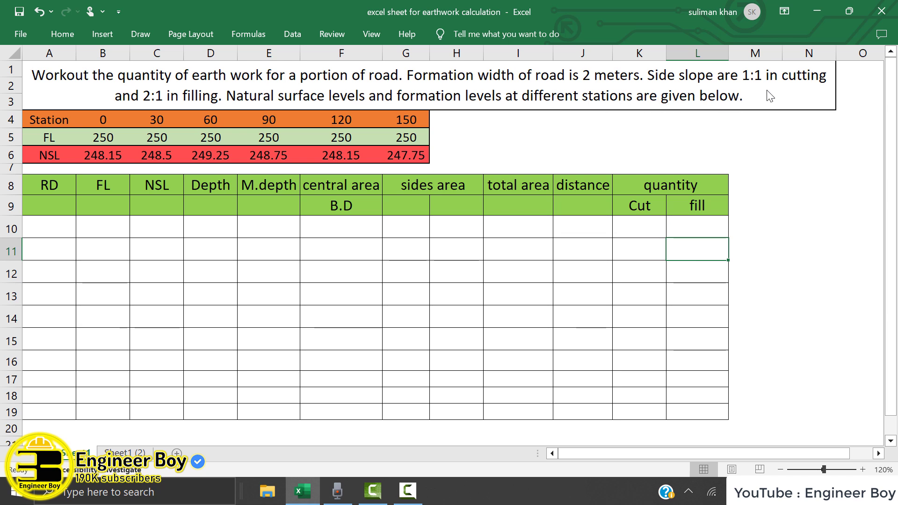
# Step: Draw a trapezoid shape about 0.79" high and 1.46" wide beside the table, spanning columns M to O and rows 9 to 11
pyautogui.click(96, 31)
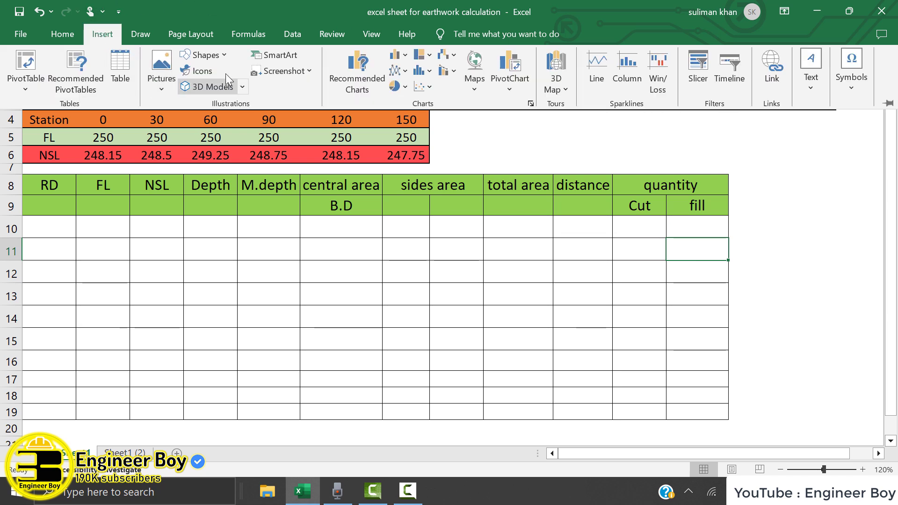
pyautogui.click(204, 55)
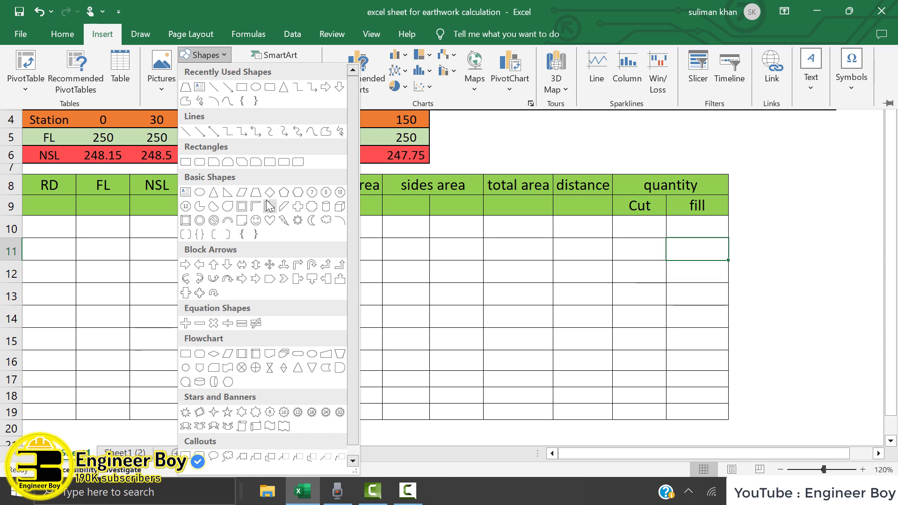
pyautogui.click(229, 220)
pyautogui.moveTo(756, 201)
pyautogui.mouseDown()
pyautogui.moveTo(863, 255)
pyautogui.moveTo(871, 271)
pyautogui.moveTo(869, 262)
pyautogui.mouseUp()
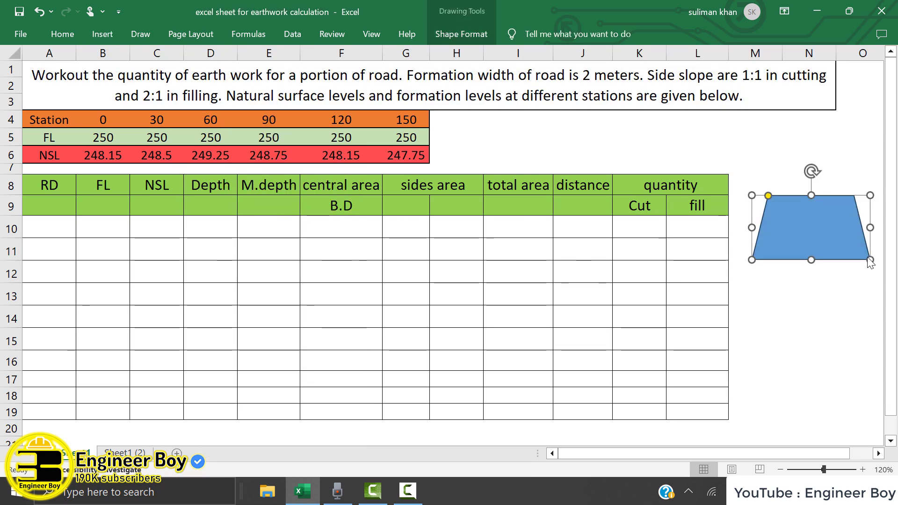
# Step: Give the trapezoid the preset shape style with a black outline and white fill, and deselect it
pyautogui.click(448, 34)
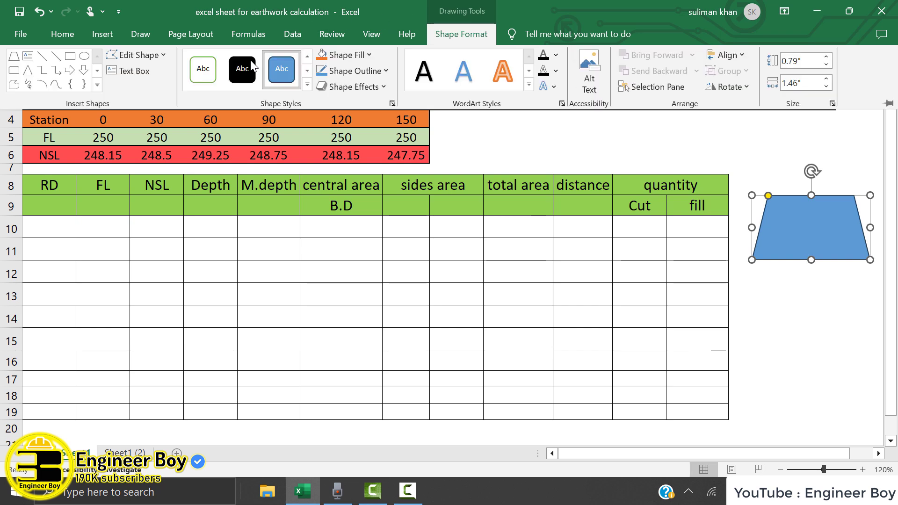
pyautogui.click(307, 87)
pyautogui.click(201, 99)
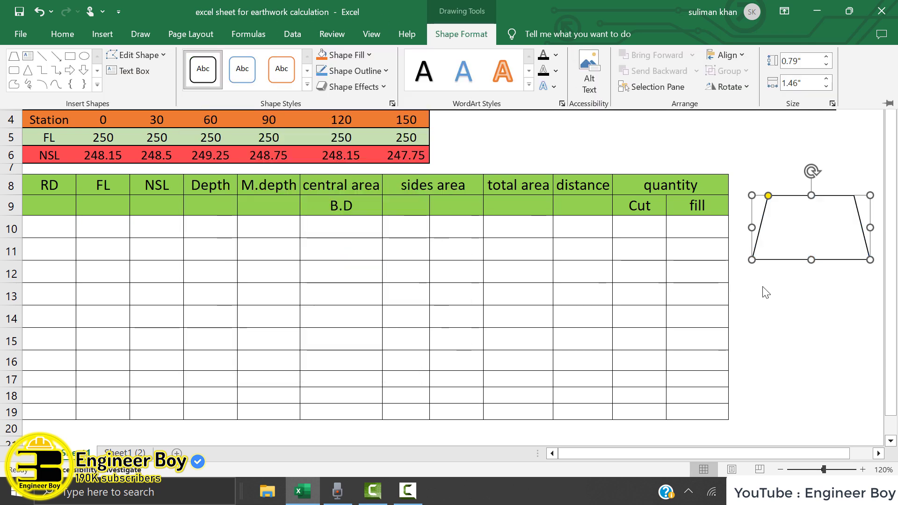
pyautogui.press('Escape')
pyautogui.press('Escape')
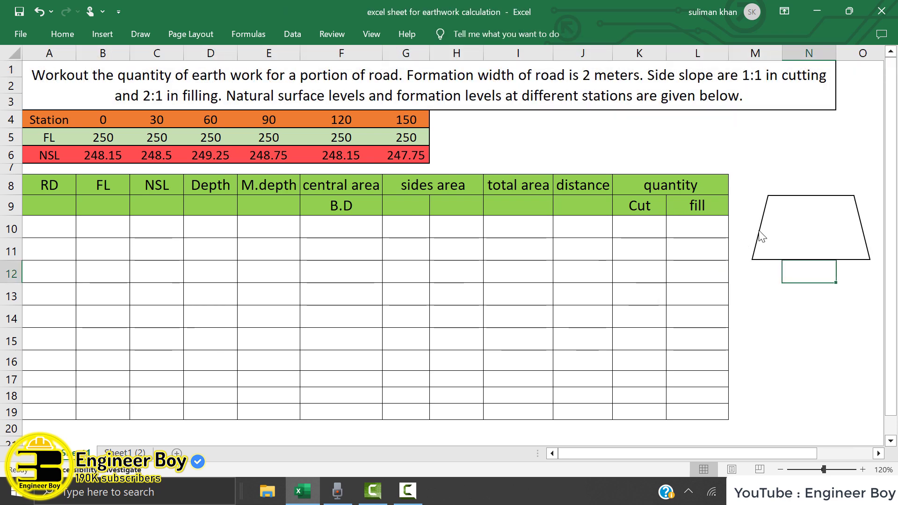
pyautogui.click(760, 235)
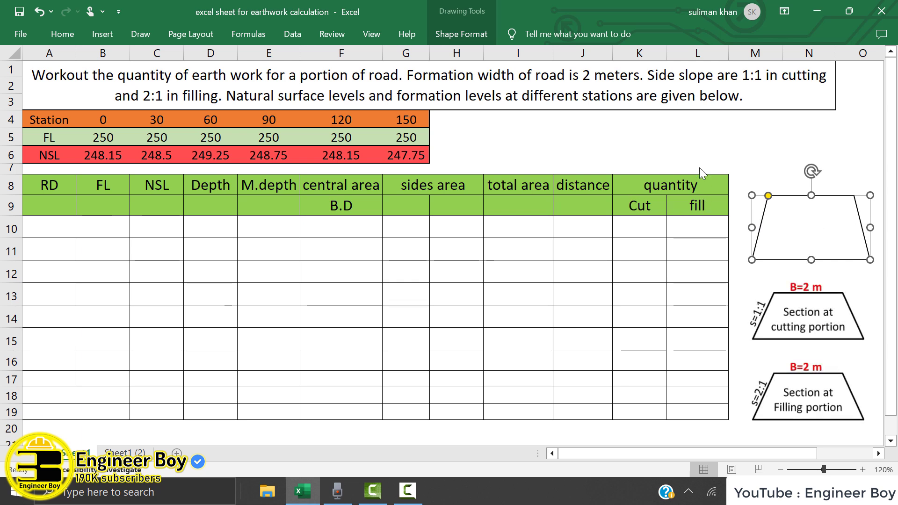
pyautogui.click(757, 91)
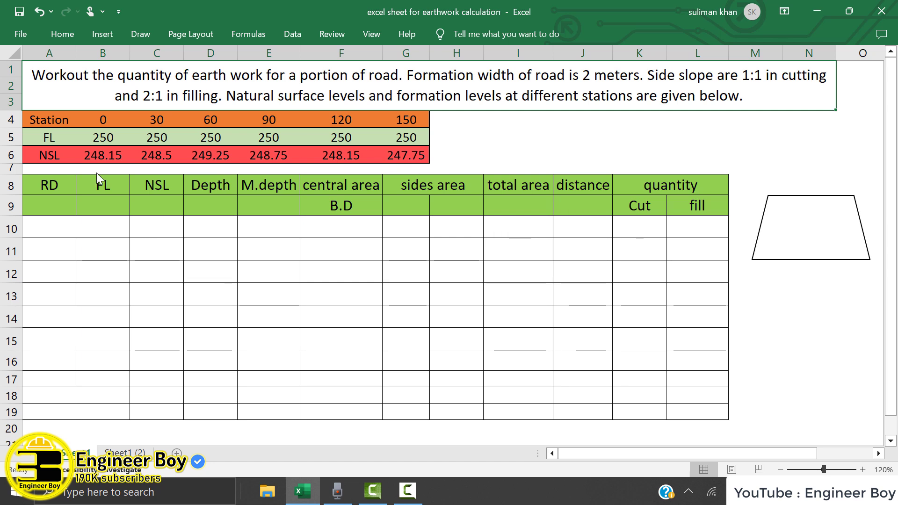
# Step: Fill the RD column from A10 to A15 with stations 0 to 150 in steps of 30, clearing the surplus 180 from A16
pyautogui.click(72, 200)
pyautogui.click(64, 235)
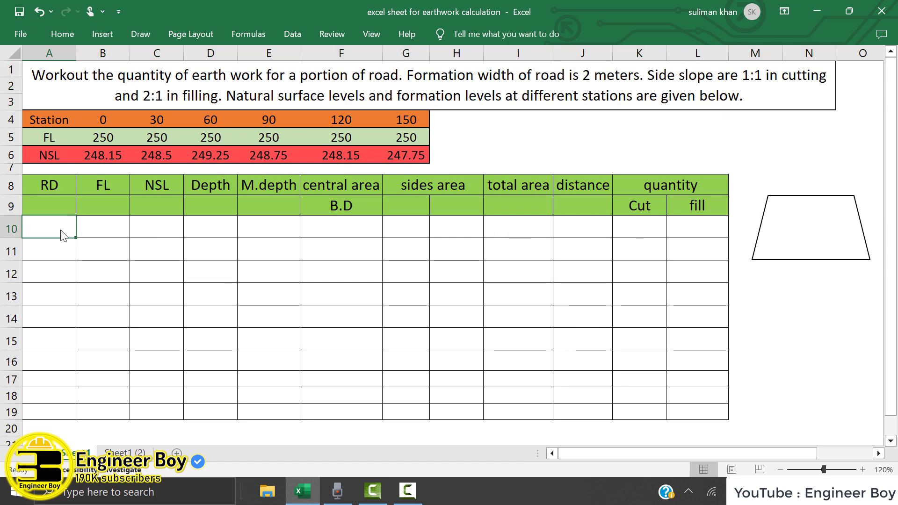
pyautogui.write('0')
pyautogui.press('Return')
pyautogui.write('30')
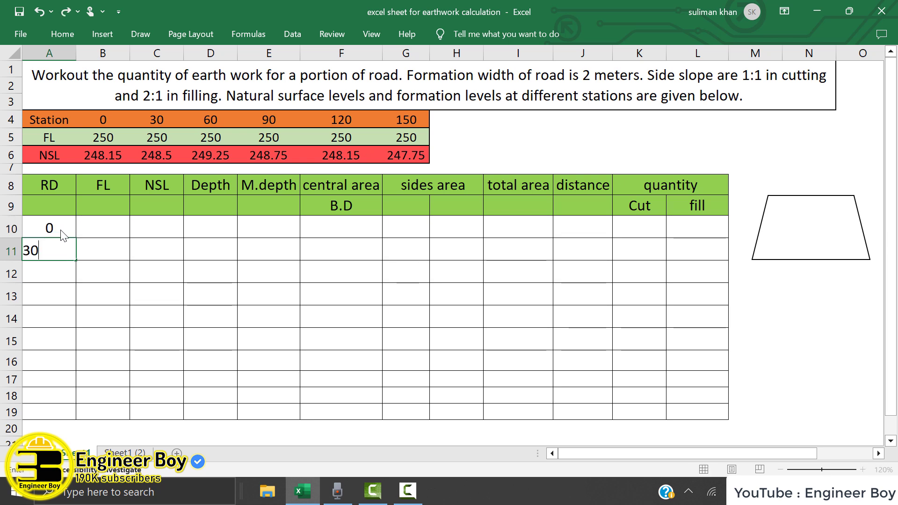
pyautogui.moveTo(54, 227); pyautogui.dragTo(78, 362)
pyautogui.click(110, 295)
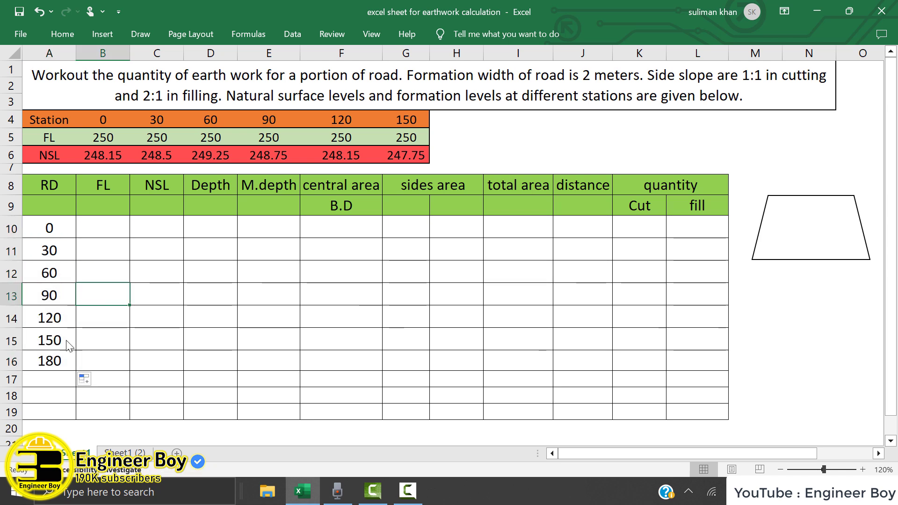
pyautogui.click(54, 369)
pyautogui.press('Delete')
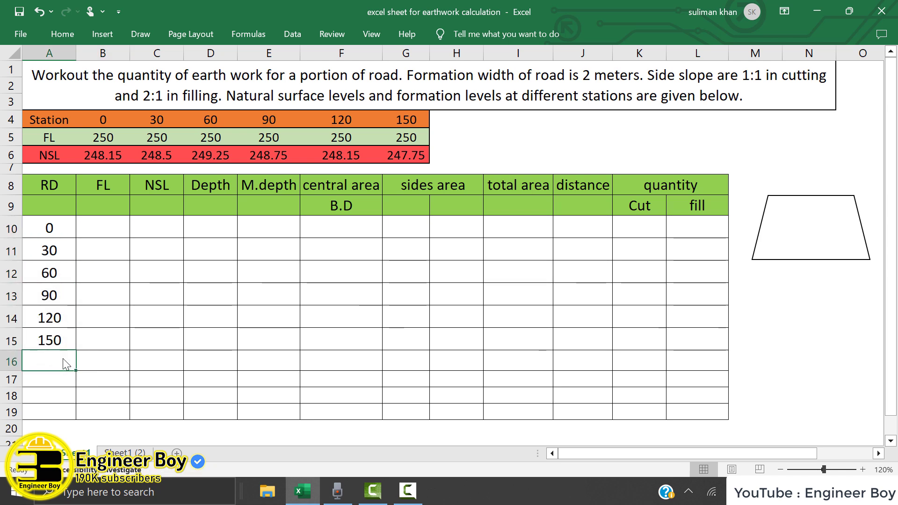
# Step: Fill the FL column from B10 to B15 with the formation level 250
pyautogui.click(133, 346)
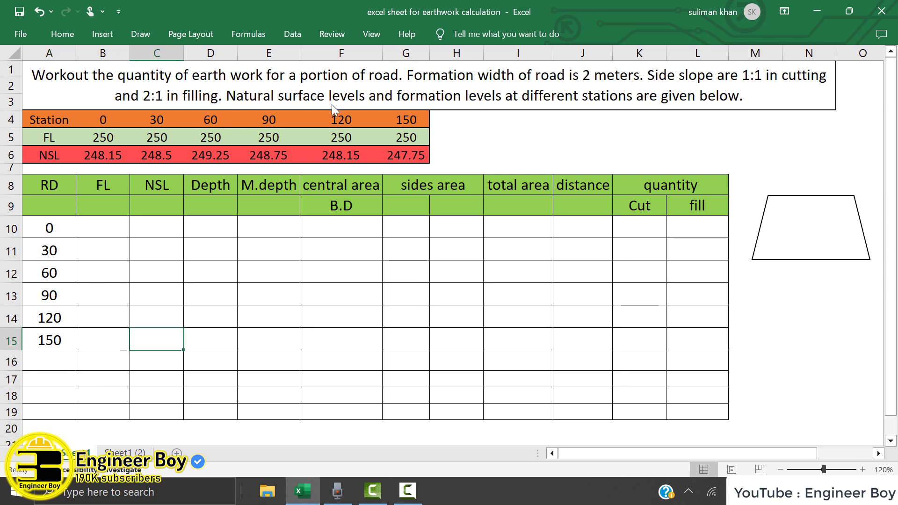
pyautogui.click(407, 119)
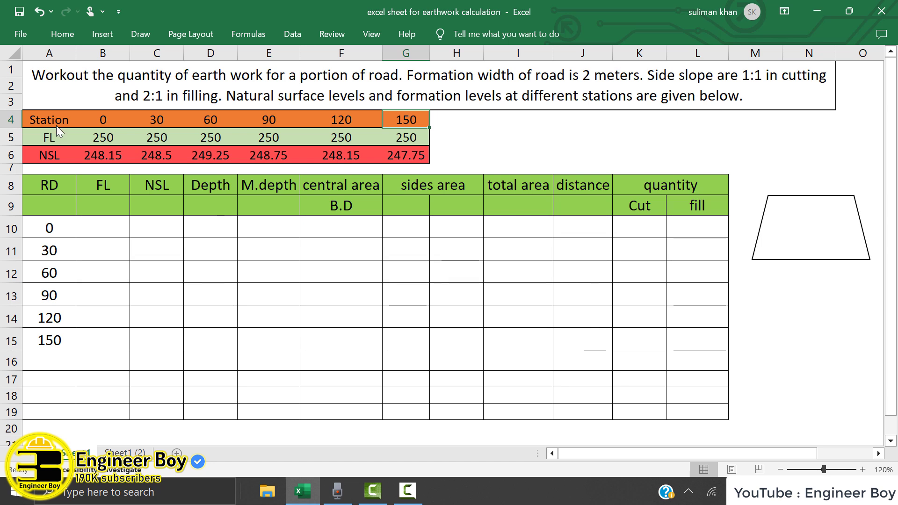
pyautogui.click(108, 137)
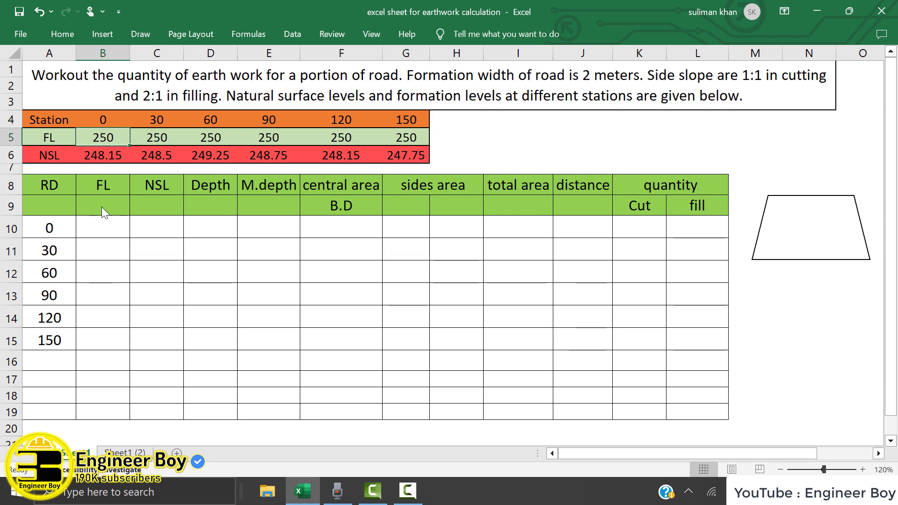
pyautogui.click(103, 226)
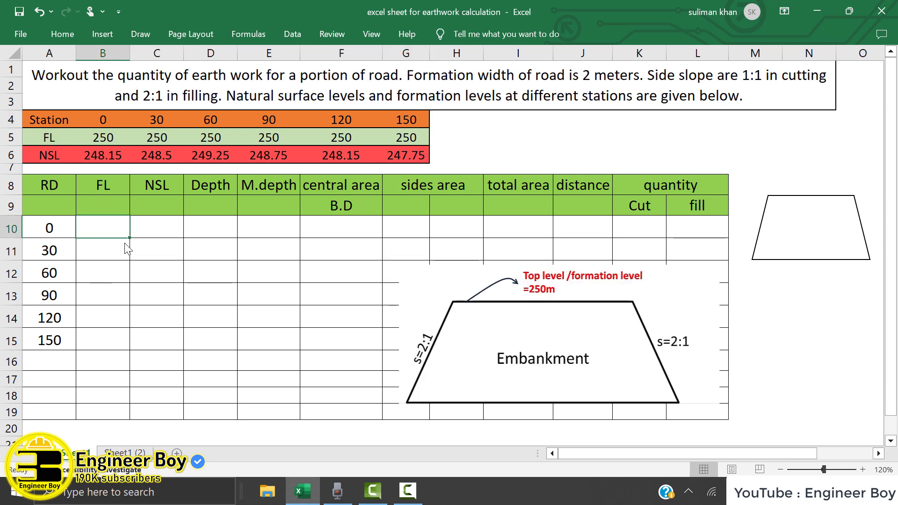
pyautogui.write('250')
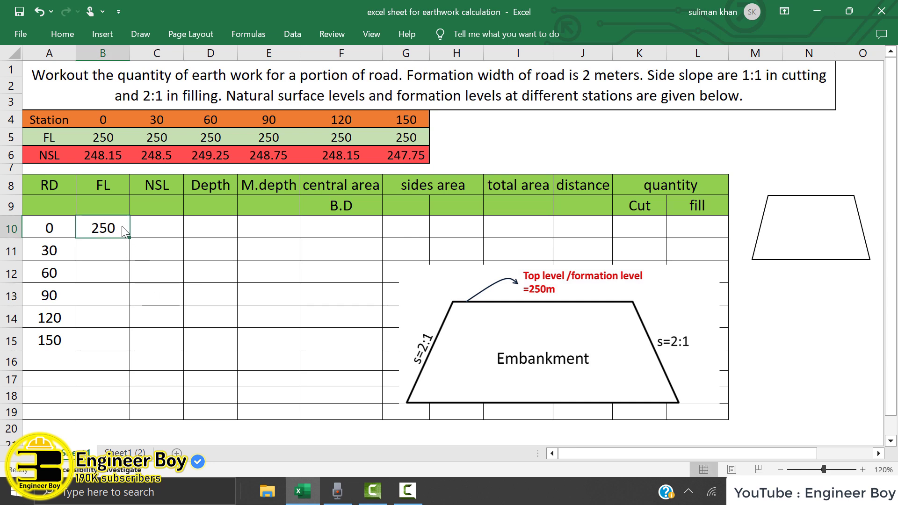
pyautogui.moveTo(130, 238); pyautogui.dragTo(135, 349)
pyautogui.click(444, 351)
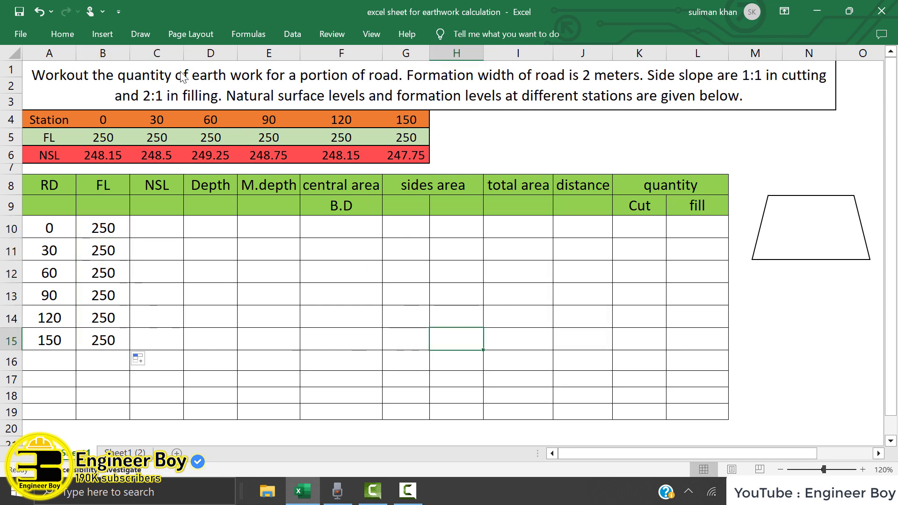
# Step: With the black pen, draw an arrow rising from the trapezoid's top edge and handwrite 250 at its tip
pyautogui.click(117, 34)
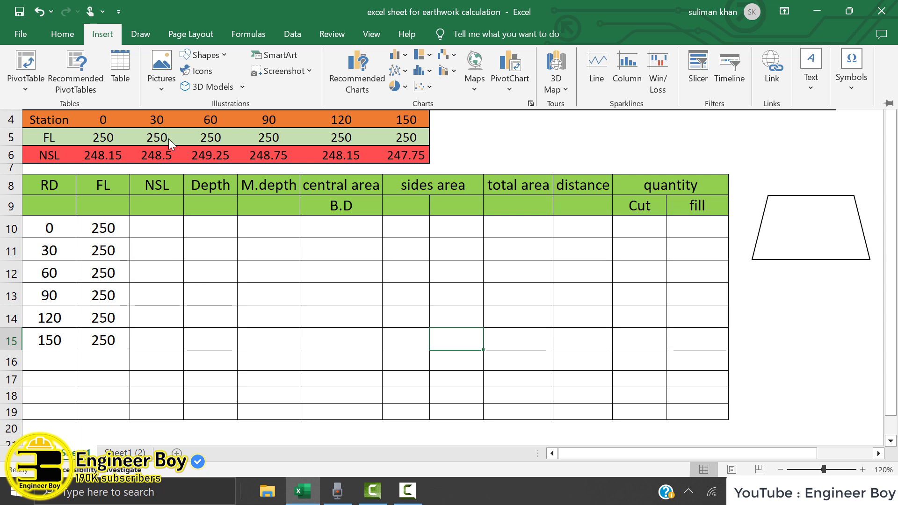
pyautogui.click(140, 35)
pyautogui.click(194, 71)
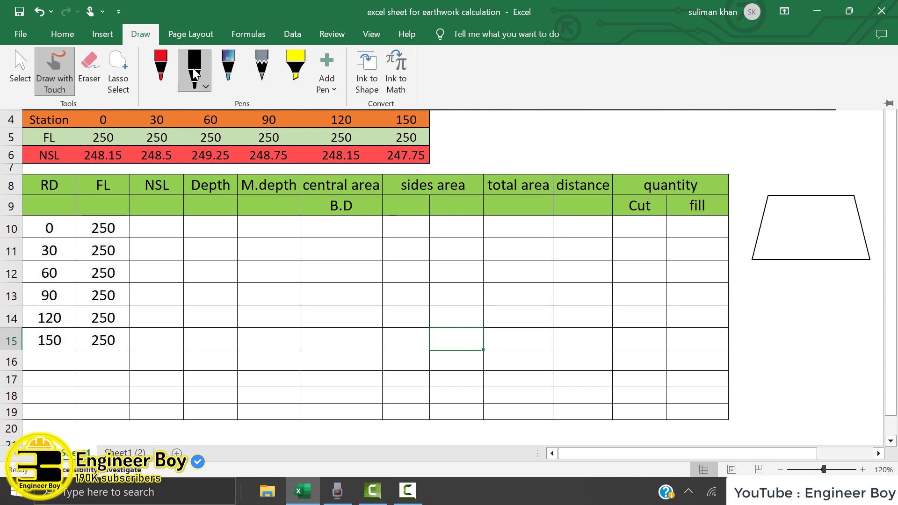
pyautogui.moveTo(786, 197)
pyautogui.mouseDown()
pyautogui.moveTo(807, 161)
pyautogui.moveTo(828, 162)
pyautogui.moveTo(839, 139)
pyautogui.mouseUp()
pyautogui.click(849, 143)
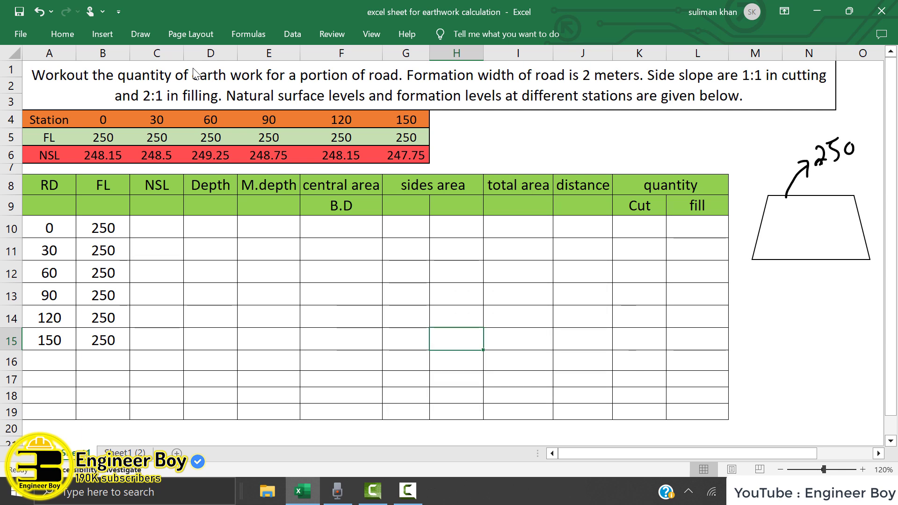
# Step: Draw two wavy ground lines along the trapezoid's base and handwrite NSL beneath them
pyautogui.moveTo(739, 262); pyautogui.dragTo(874, 250)
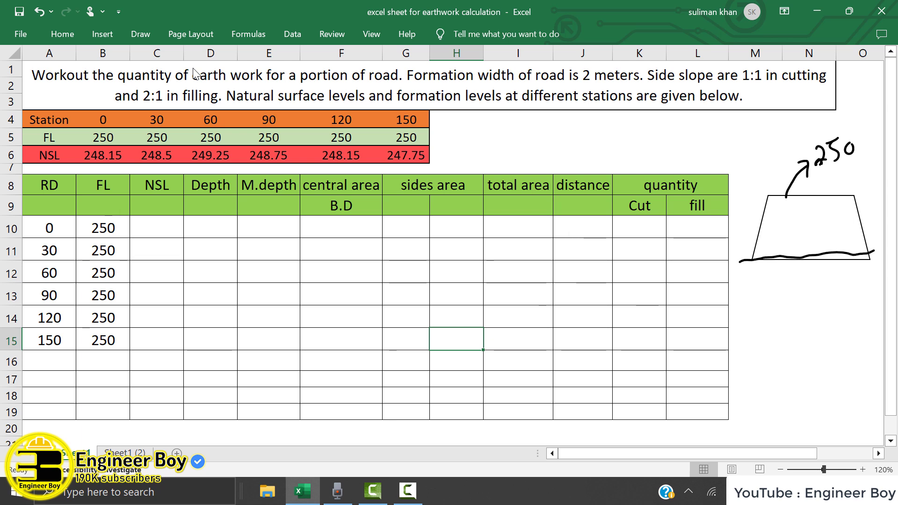
pyautogui.moveTo(744, 261); pyautogui.dragTo(873, 253)
pyautogui.click(772, 283)
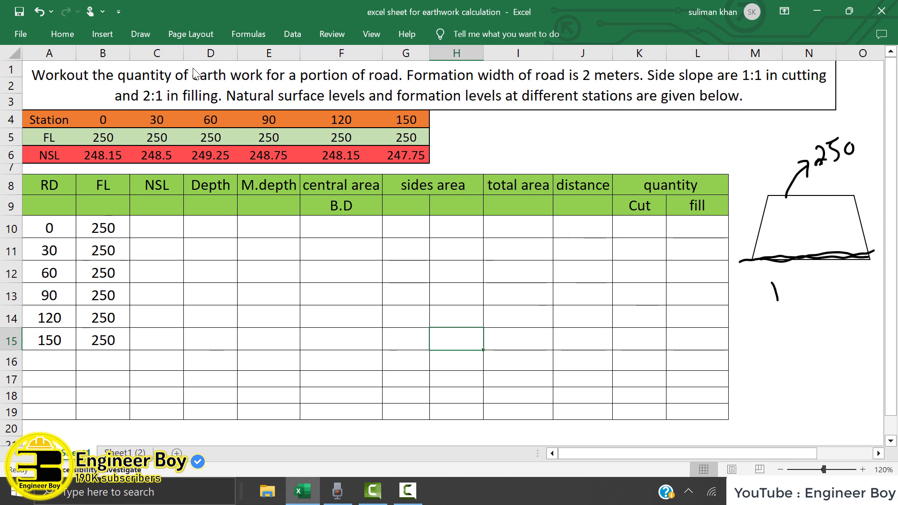
pyautogui.moveTo(777, 284)
pyautogui.mouseDown()
pyautogui.moveTo(795, 276)
pyautogui.moveTo(805, 295)
pyautogui.moveTo(842, 294)
pyautogui.mouseUp()
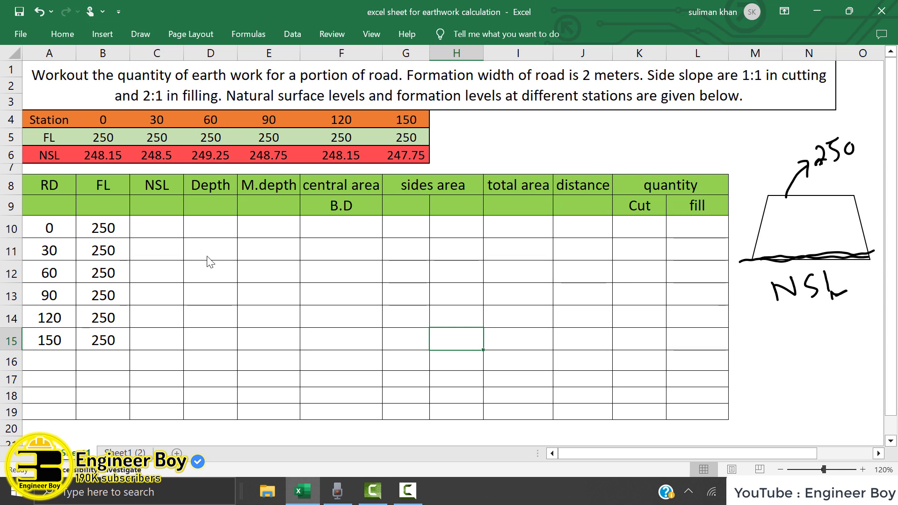
# Step: Copy the NSL values of stations 0 and 30 from B6 and C6 into C10 and C11
pyautogui.click(69, 39)
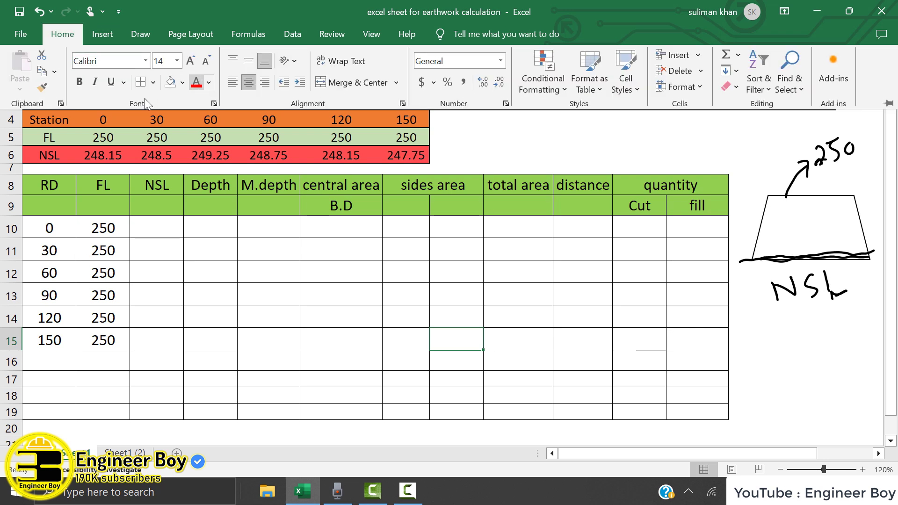
pyautogui.click(113, 156)
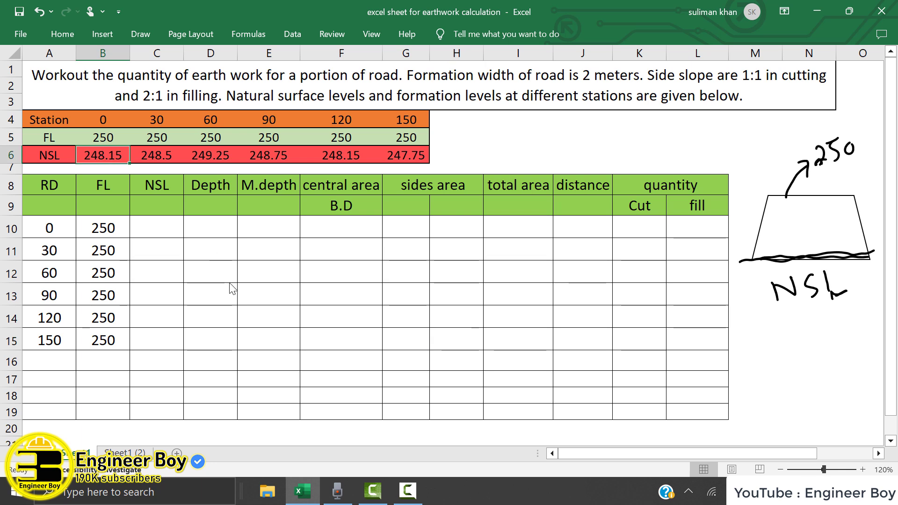
pyautogui.hotkey('ctrl', 'c')
pyautogui.click(153, 233)
pyautogui.hotkey('ctrl', 'v')
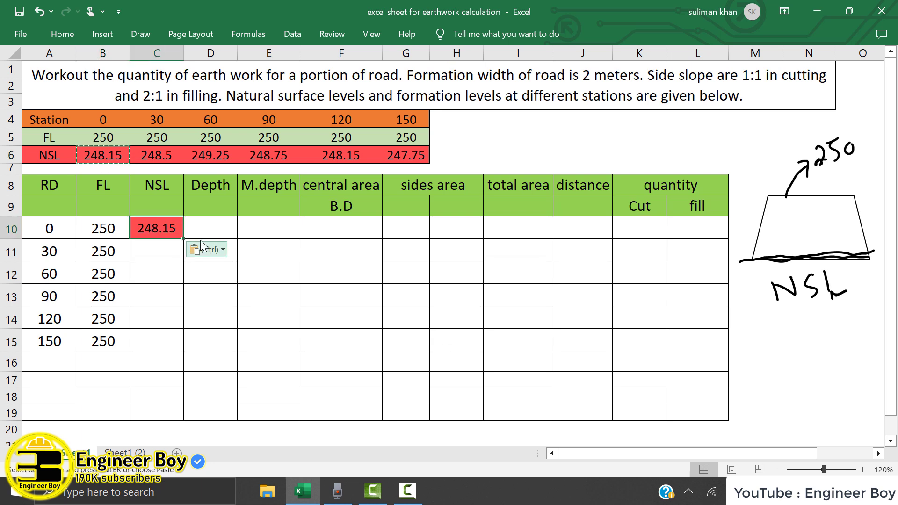
pyautogui.click(159, 156)
pyautogui.hotkey('ctrl', 'c')
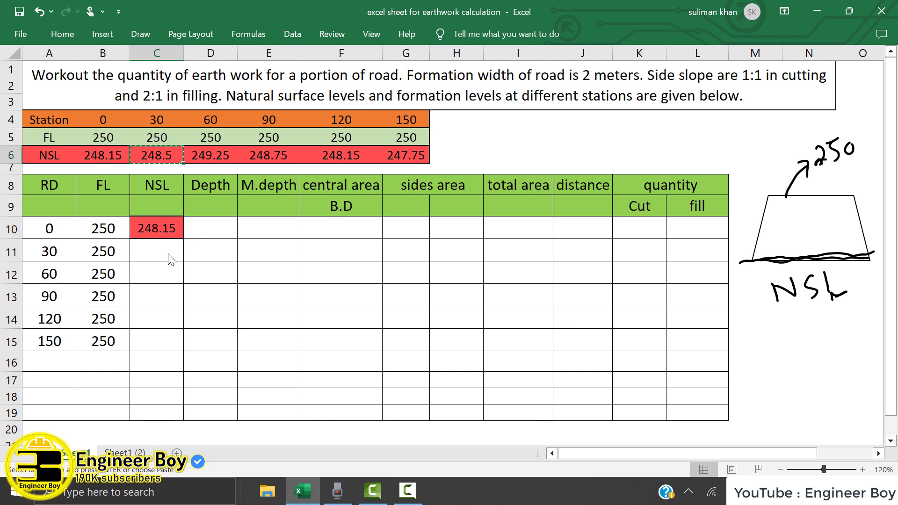
pyautogui.click(171, 260)
pyautogui.hotkey('ctrl', 'v')
# Step: Copy the NSL values of stations 60 and 90 from D6 and E6 into C12 and C13
pyautogui.click(212, 156)
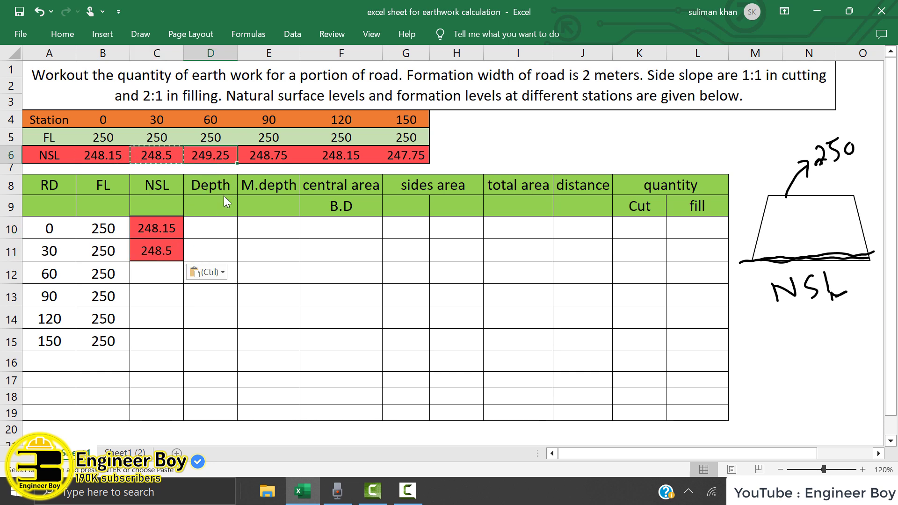
pyautogui.hotkey('ctrl', 'c')
pyautogui.click(169, 280)
pyautogui.hotkey('ctrl', 'v')
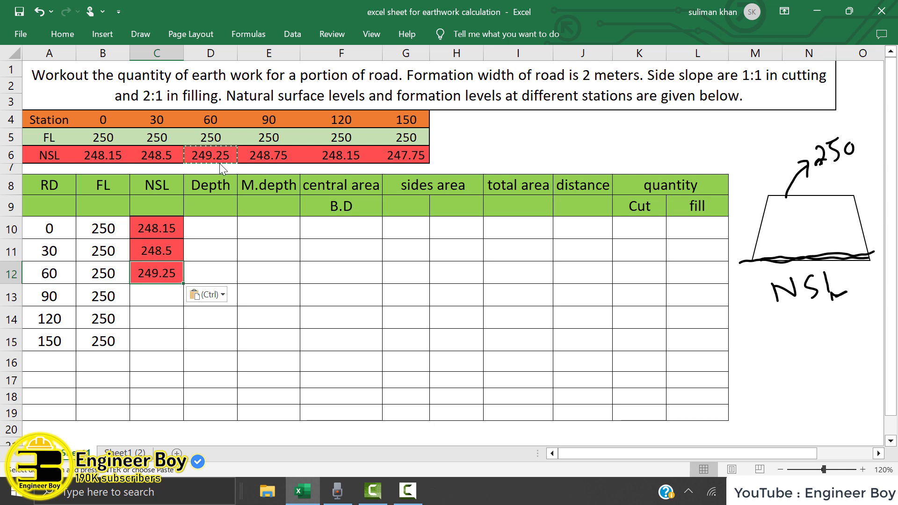
pyautogui.click(261, 157)
pyautogui.hotkey('ctrl', 'c')
pyautogui.click(169, 302)
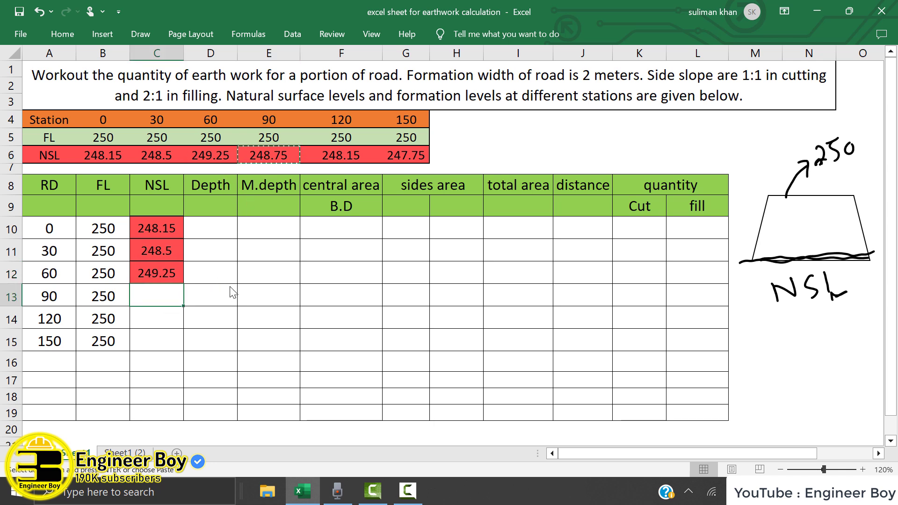
pyautogui.hotkey('ctrl', 'v')
# Step: Copy the NSL values of stations 120 and 150 from F6 and G6 into C14 and C15
pyautogui.click(327, 156)
pyautogui.hotkey('ctrl', 'c')
pyautogui.click(167, 317)
pyautogui.hotkey('ctrl', 'v')
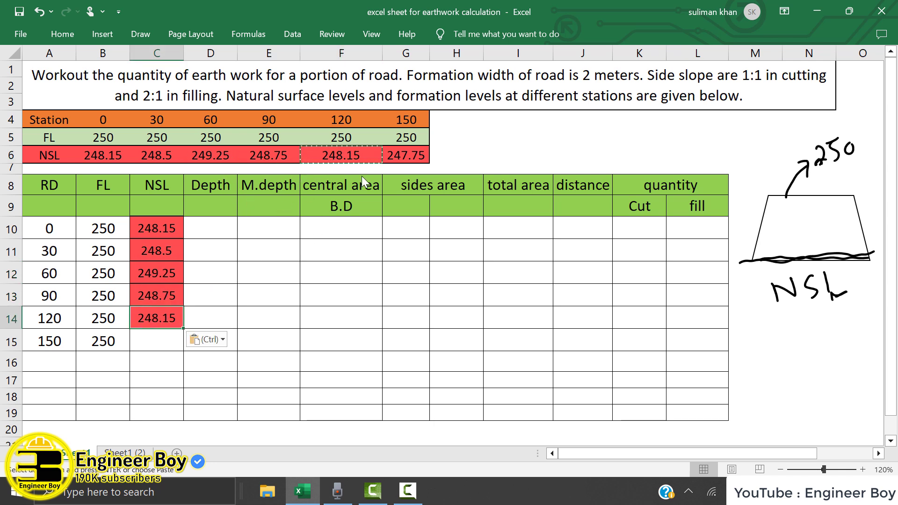
pyautogui.click(403, 156)
pyautogui.hotkey('ctrl', 'c')
pyautogui.click(159, 339)
pyautogui.hotkey('ctrl', 'v')
# Step: Remove the red fill from the NSL values in C10 to C15 by setting them to No Fill
pyautogui.moveTo(159, 229); pyautogui.dragTo(159, 275)
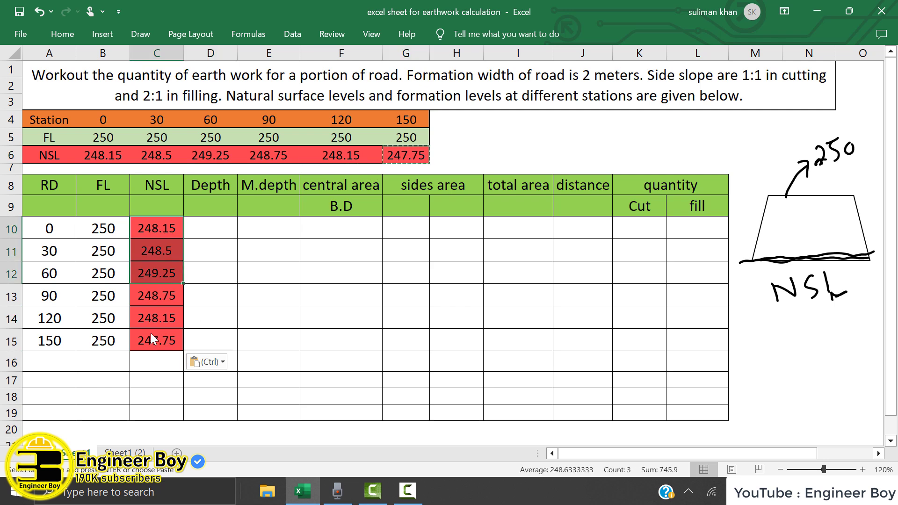
pyautogui.moveTo(150, 333); pyautogui.dragTo(151, 339)
pyautogui.click(64, 36)
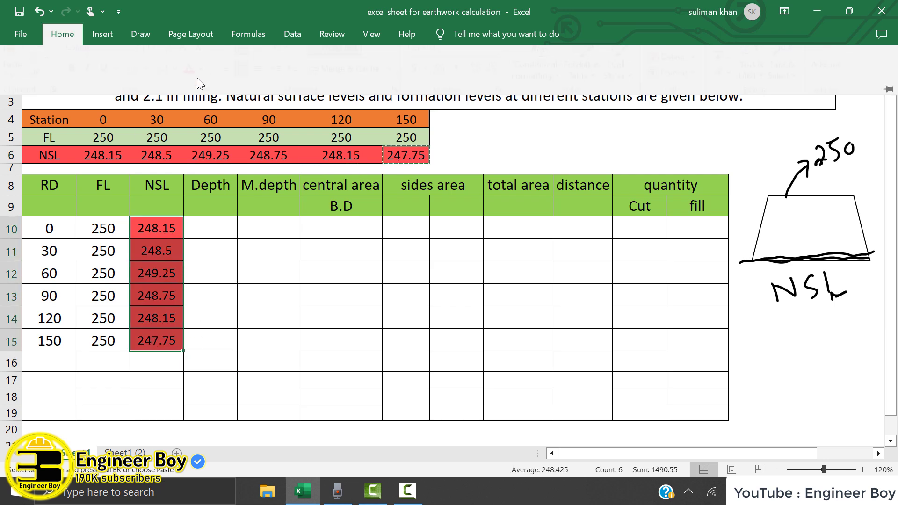
pyautogui.click(182, 83)
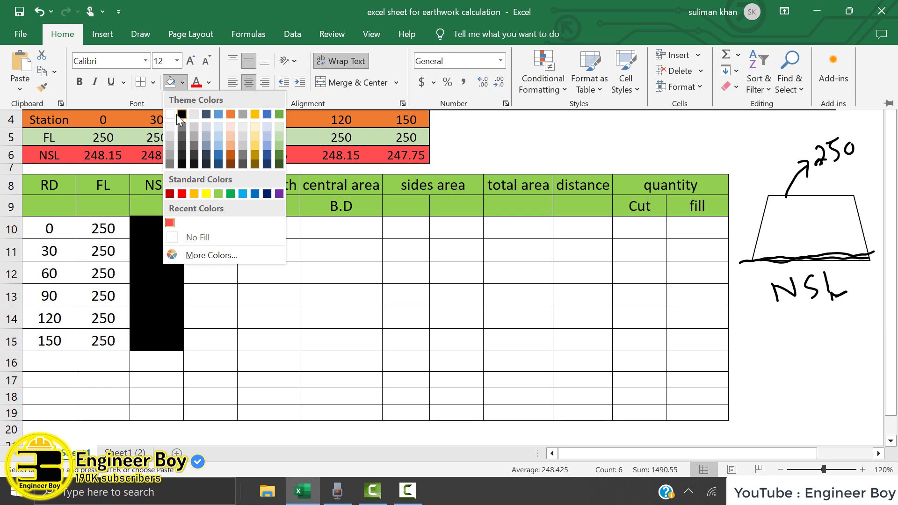
pyautogui.click(198, 237)
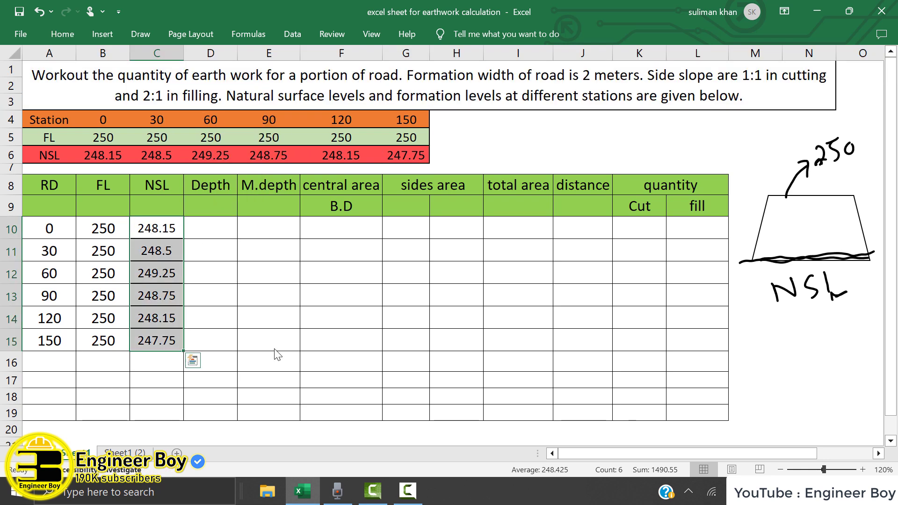
pyautogui.click(256, 290)
pyautogui.click(217, 234)
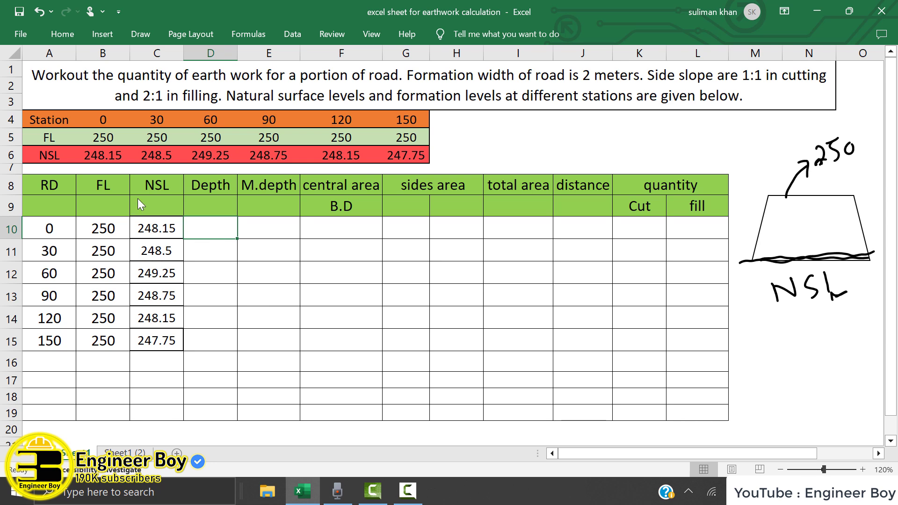
pyautogui.click(149, 232)
pyautogui.click(112, 230)
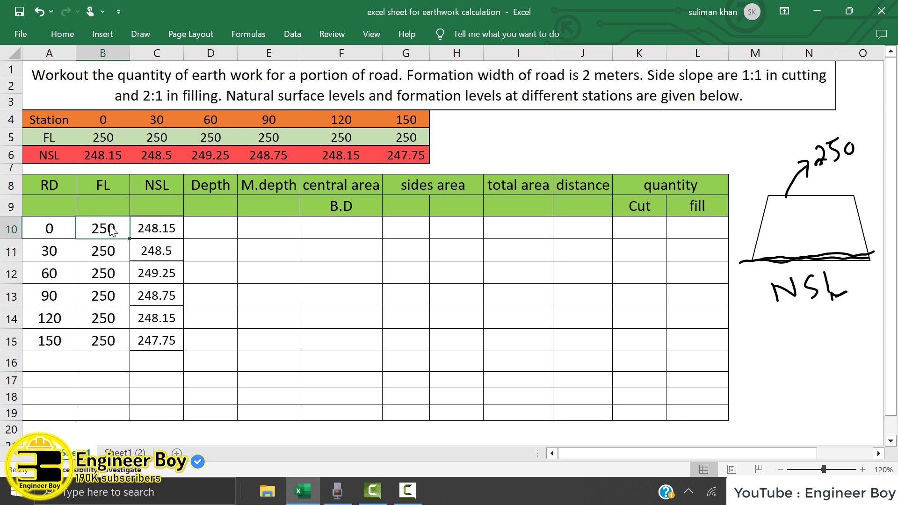
pyautogui.click(341, 304)
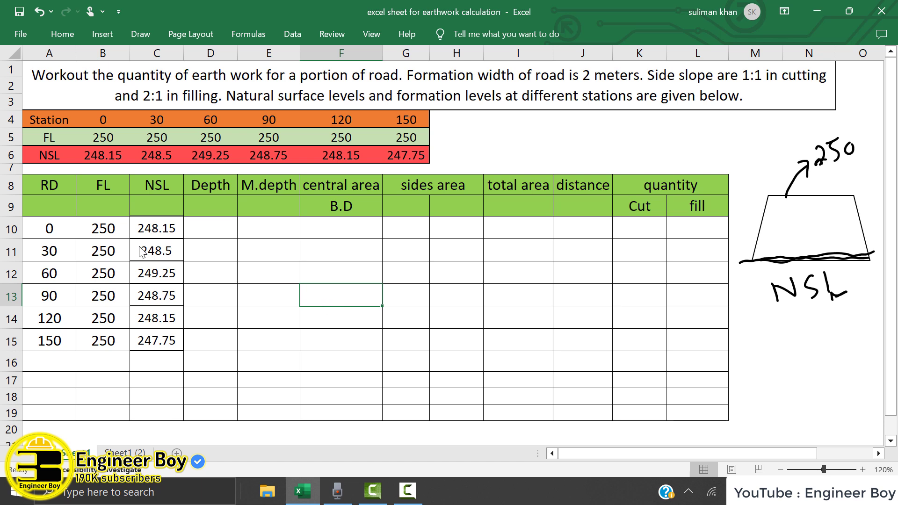
# Step: Enter the note "FL-NSL= depth" in M16 and merge and center it across M16 and N16
pyautogui.click(775, 368)
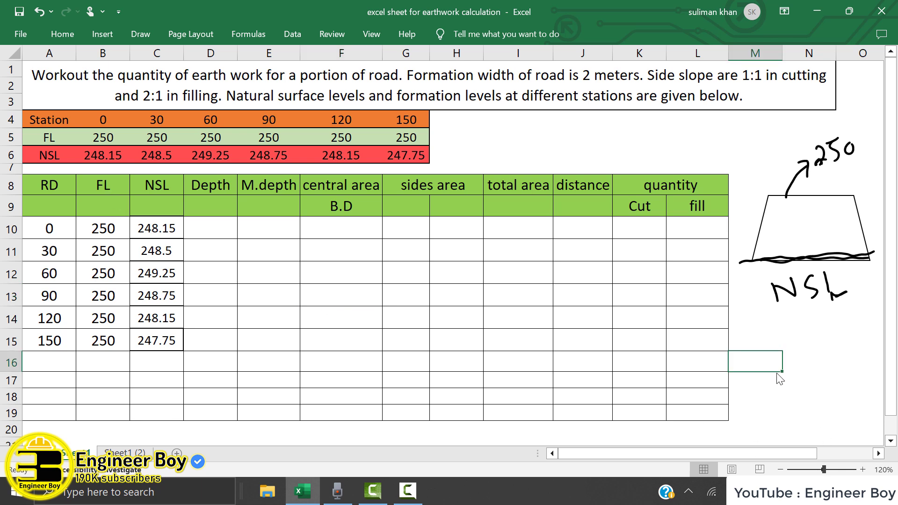
pyautogui.write('FL-NSL')
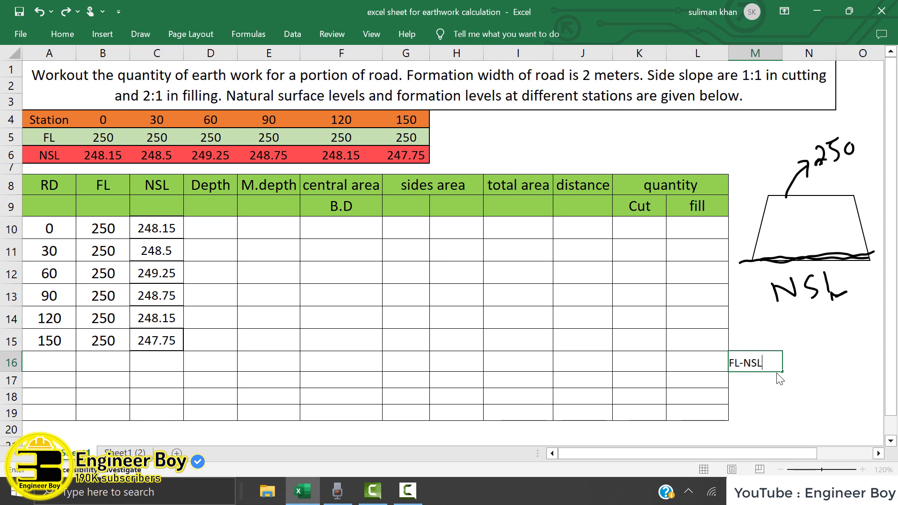
pyautogui.write('= depth')
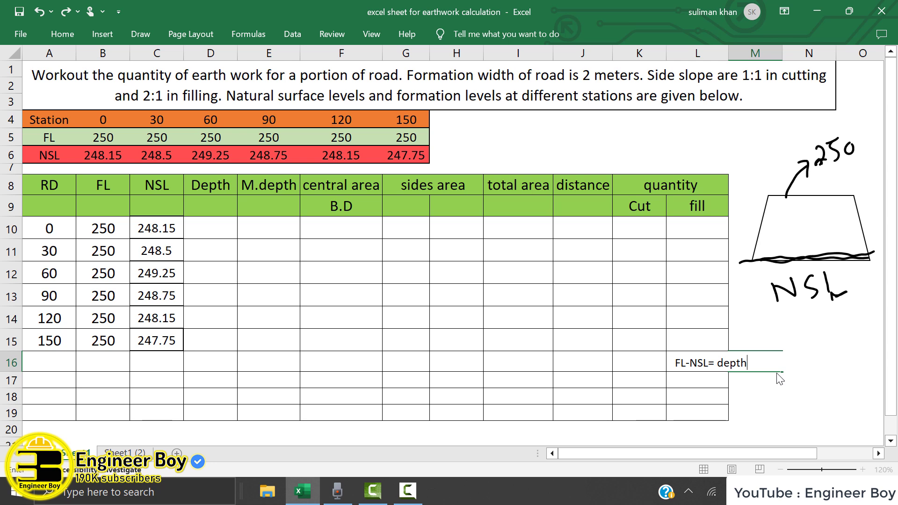
pyautogui.click(806, 411)
pyautogui.click(777, 372)
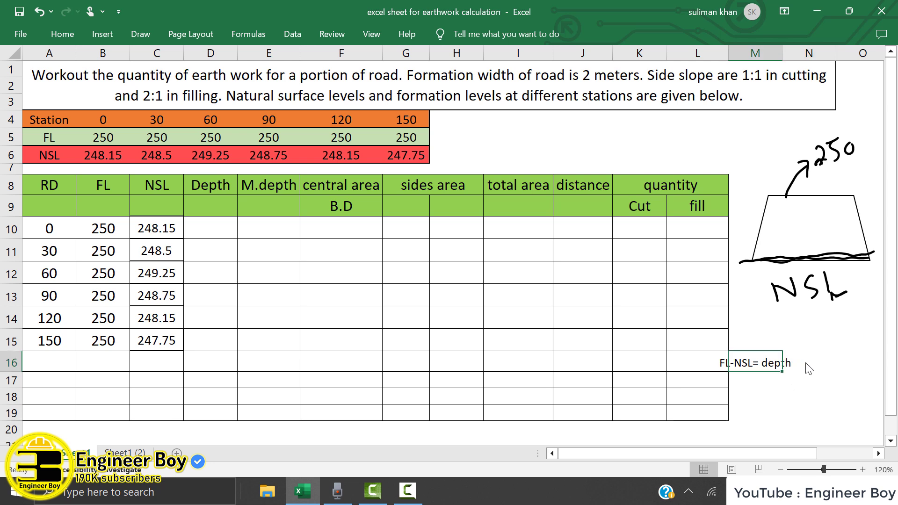
pyautogui.moveTo(776, 372); pyautogui.dragTo(784, 376)
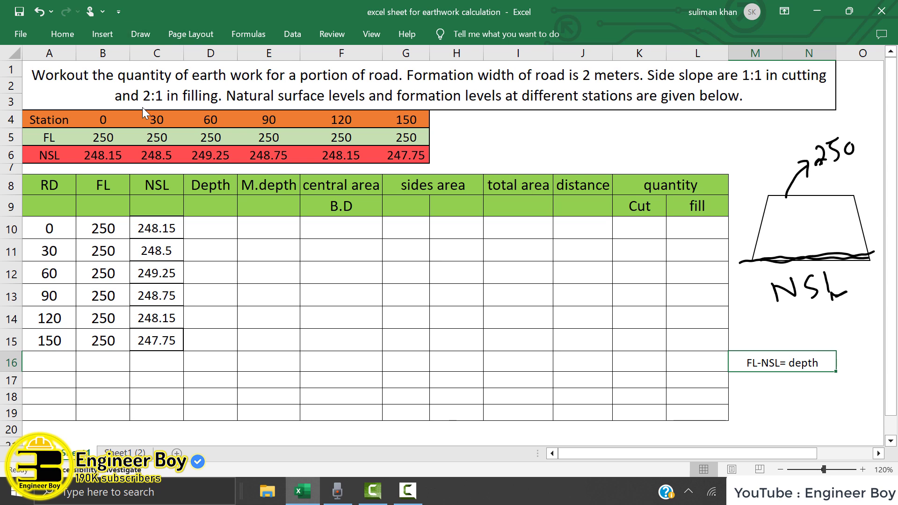
# Step: Draw a red double-headed vertical arrow inside the small trapezoid sketch, from its upper edge to its base, and label it "d"
pyautogui.click(150, 34)
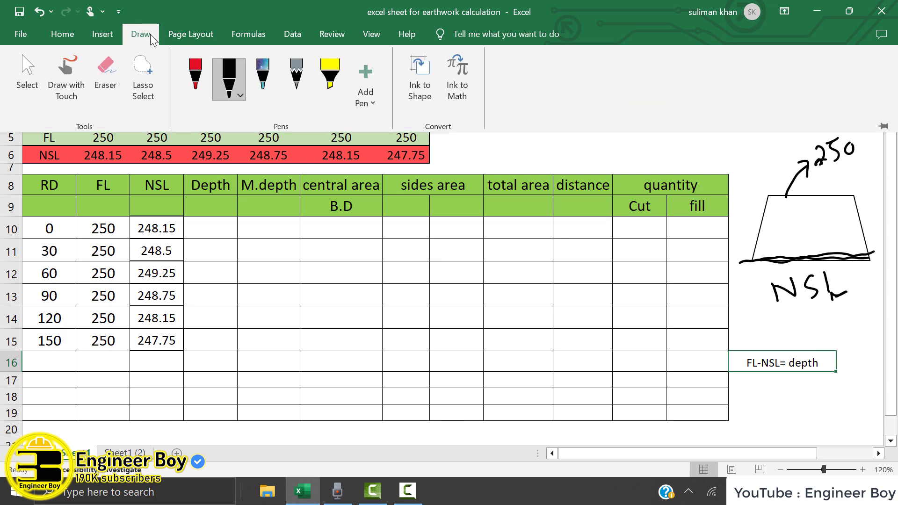
pyautogui.click(150, 34)
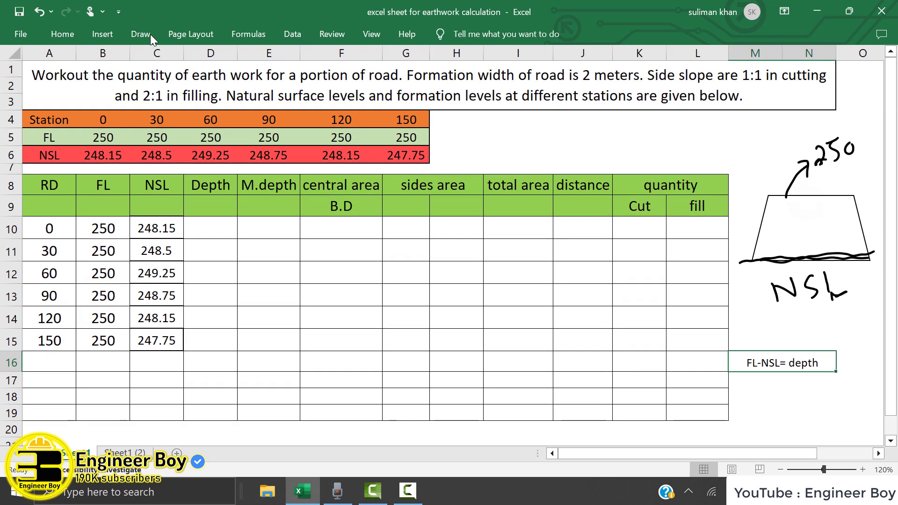
pyautogui.click(150, 34)
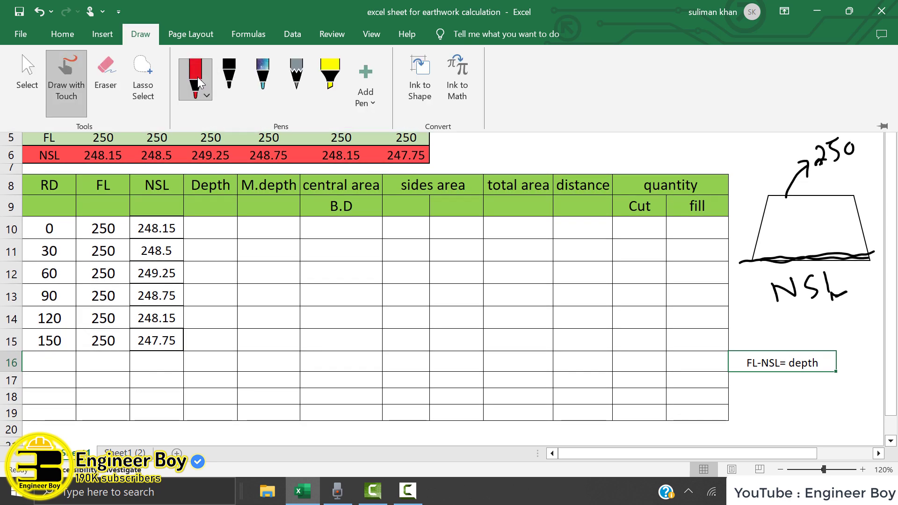
pyautogui.click(196, 80)
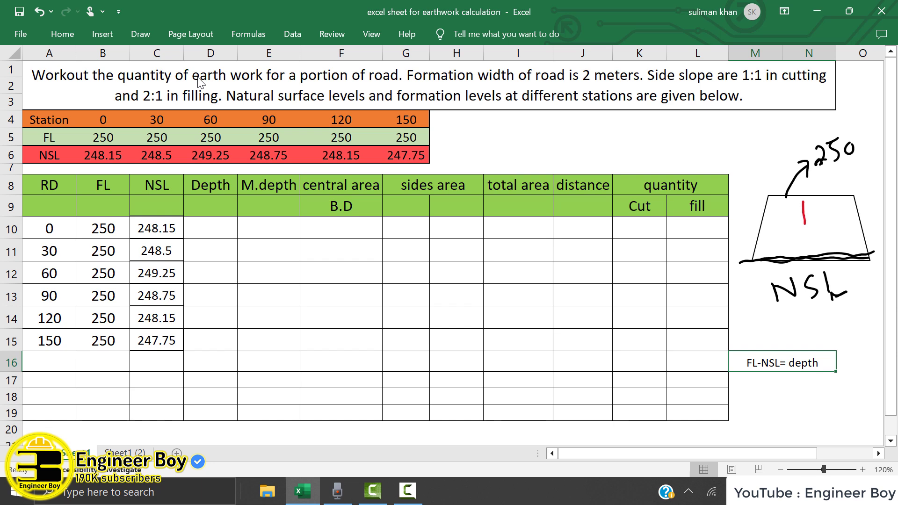
pyautogui.moveTo(805, 223)
pyautogui.mouseDown()
pyautogui.moveTo(806, 255)
pyautogui.moveTo(812, 237)
pyautogui.mouseUp()
pyautogui.moveTo(824, 219); pyautogui.dragTo(827, 229)
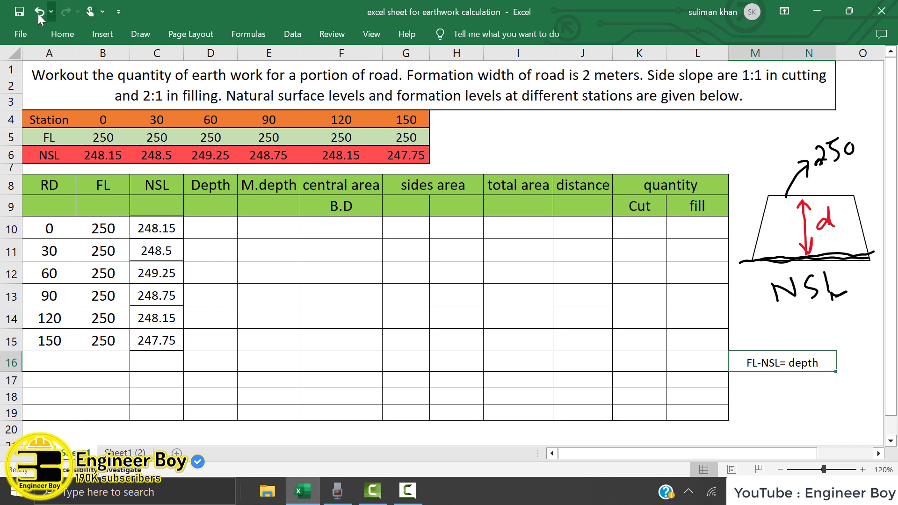
pyautogui.click(28, 30)
pyautogui.press('Escape')
# Step: Calculate the depth in D10 with =B10-C10 and fill the formula down to D15
pyautogui.click(192, 231)
pyautogui.write('=')
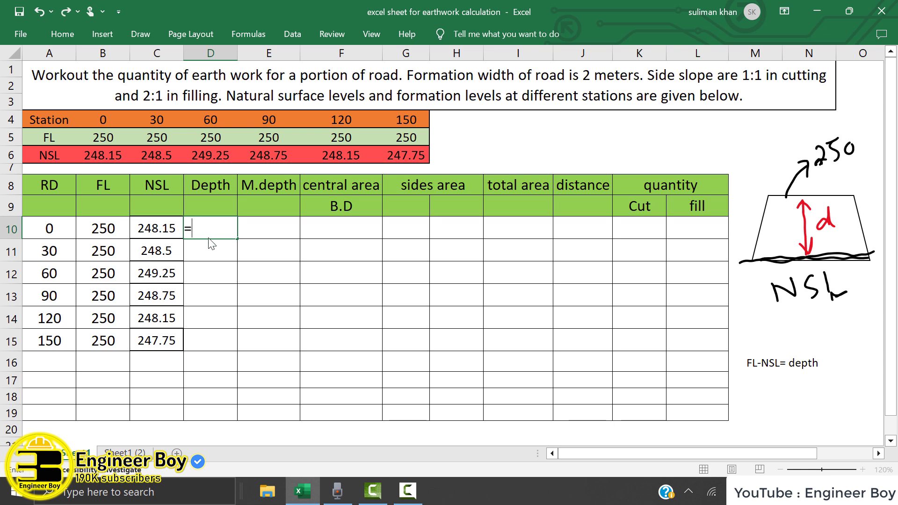
pyautogui.click(108, 230)
pyautogui.write('-')
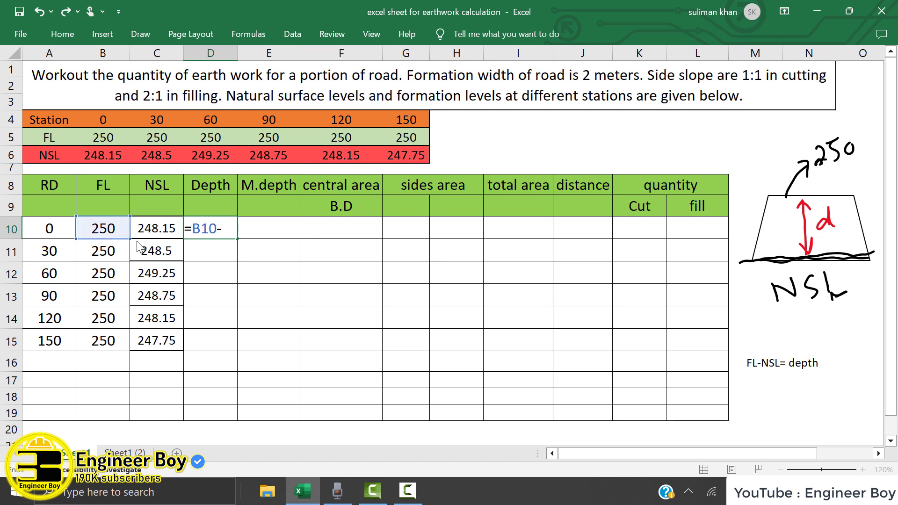
pyautogui.click(163, 231)
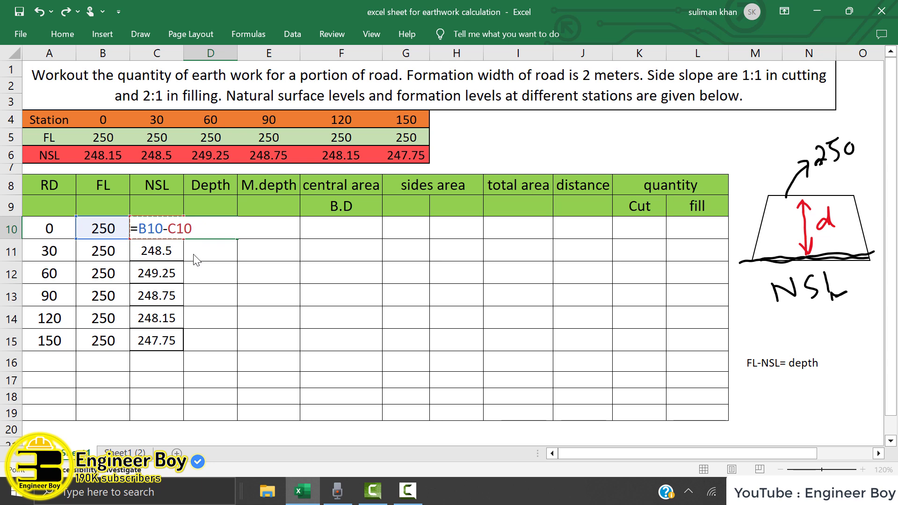
pyautogui.press('Return')
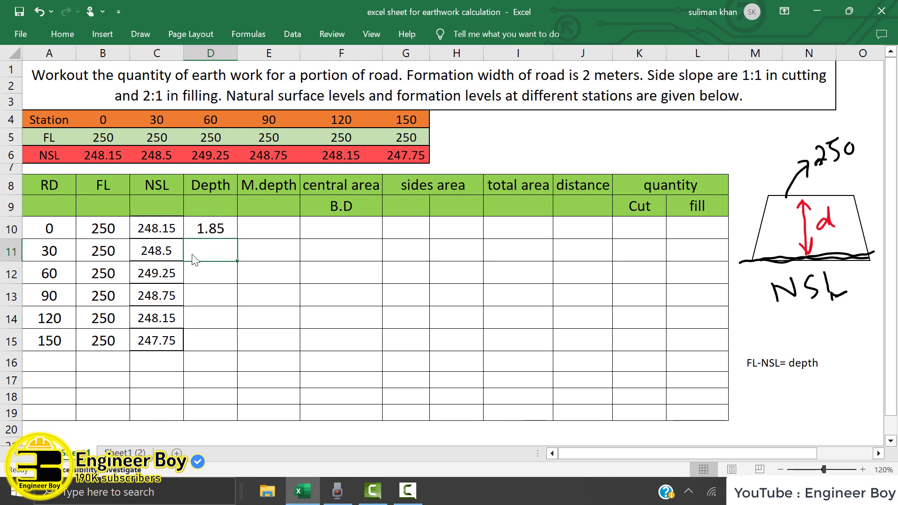
pyautogui.click(215, 226)
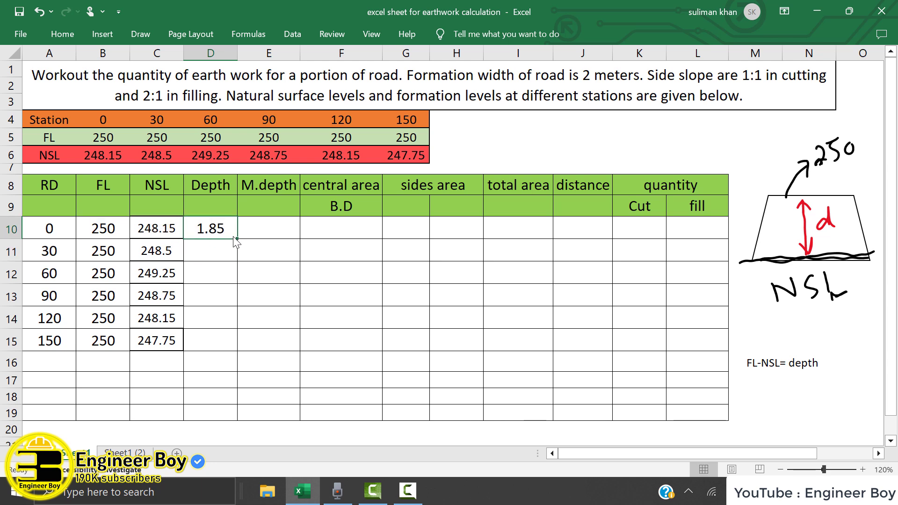
pyautogui.moveTo(238, 239); pyautogui.dragTo(241, 351)
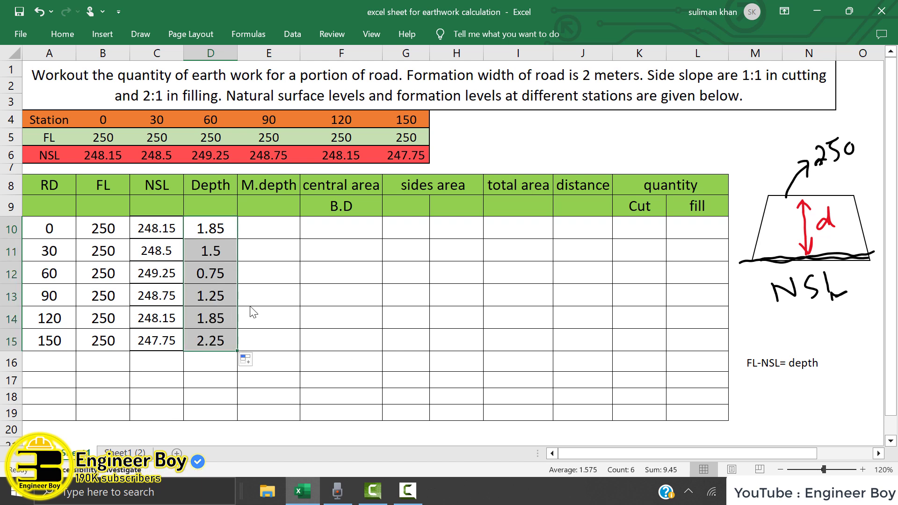
# Step: Circle the depths in D10 and D11 in black ink and handwrite the mean depth formula (d1+d2)/2 above the distance column
pyautogui.click(270, 234)
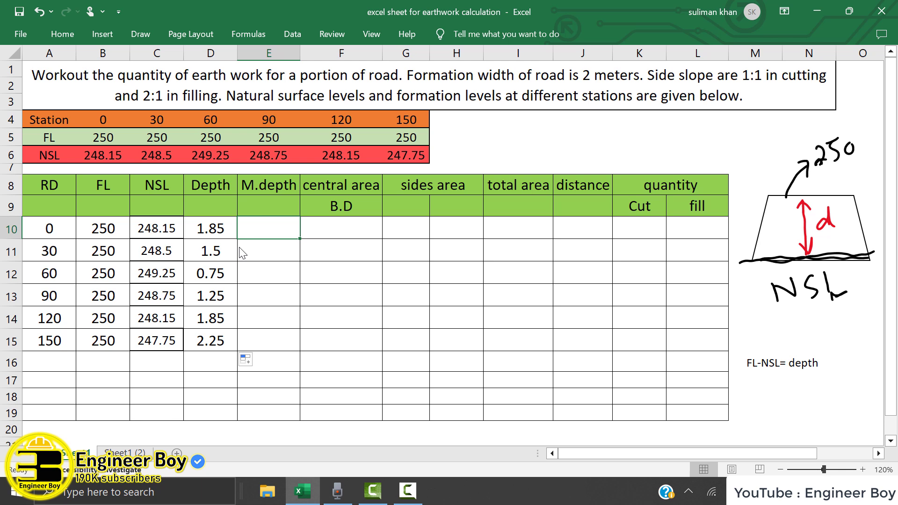
pyautogui.click(141, 35)
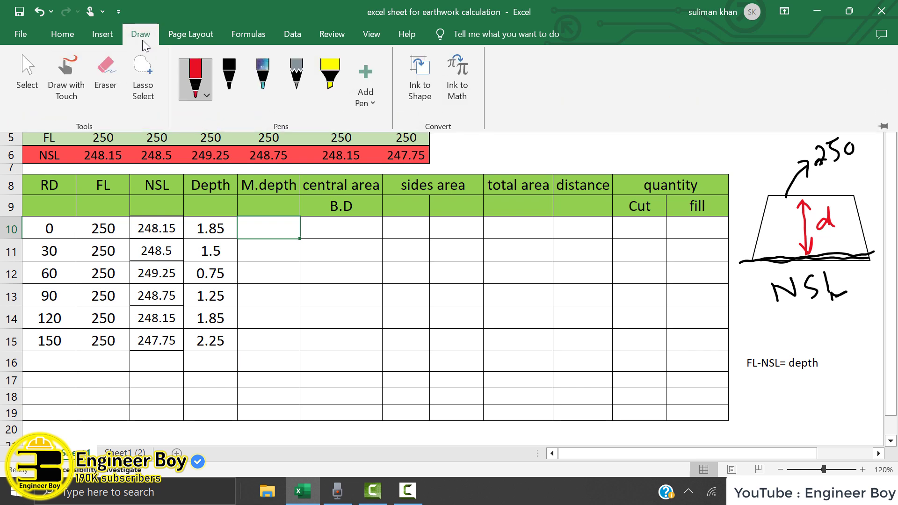
pyautogui.click(229, 83)
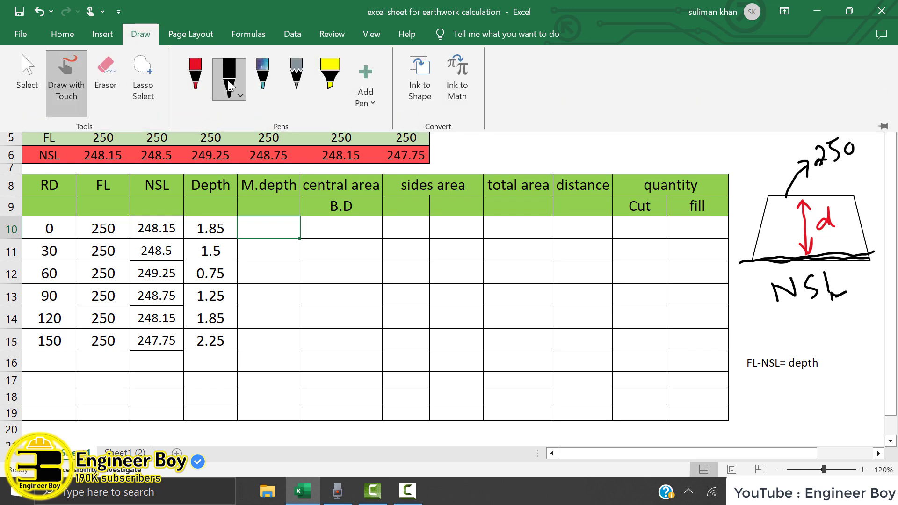
pyautogui.moveTo(227, 219); pyautogui.dragTo(191, 235)
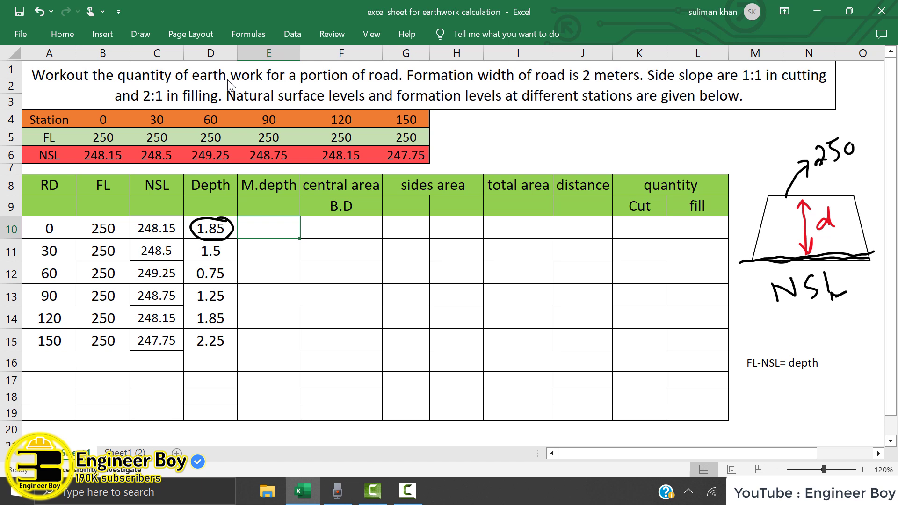
pyautogui.moveTo(228, 244)
pyautogui.mouseDown()
pyautogui.moveTo(189, 246)
pyautogui.moveTo(229, 258)
pyautogui.moveTo(219, 248)
pyautogui.mouseUp()
pyautogui.moveTo(570, 118)
pyautogui.mouseDown()
pyautogui.moveTo(572, 129)
pyautogui.moveTo(626, 119)
pyautogui.moveTo(625, 131)
pyautogui.moveTo(661, 129)
pyautogui.mouseUp()
pyautogui.moveTo(665, 115); pyautogui.dragTo(680, 124)
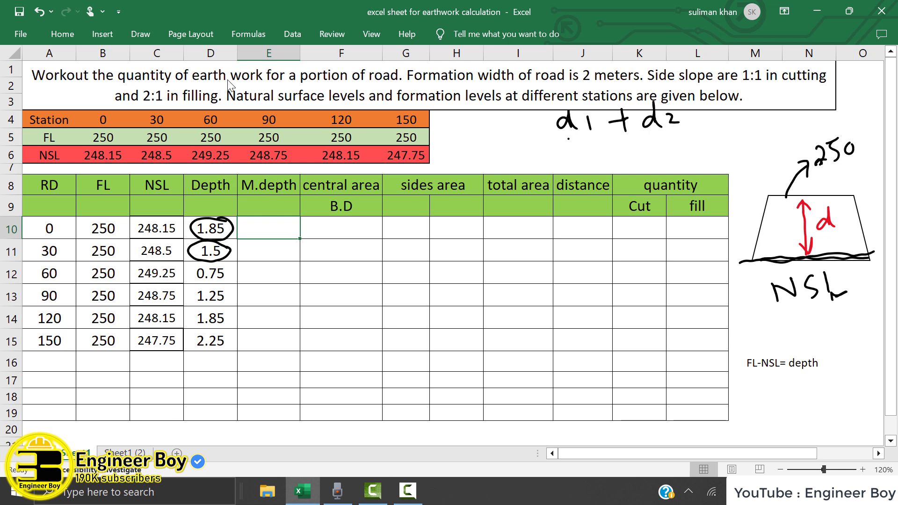
pyautogui.click(568, 139)
pyautogui.moveTo(582, 138)
pyautogui.mouseDown()
pyautogui.moveTo(668, 131)
pyautogui.moveTo(585, 138)
pyautogui.moveTo(631, 134)
pyautogui.moveTo(630, 162)
pyautogui.mouseUp()
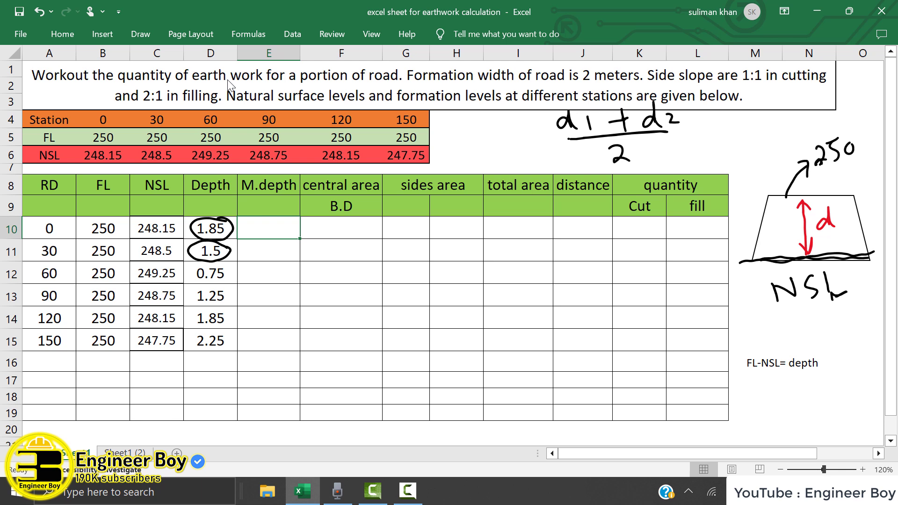
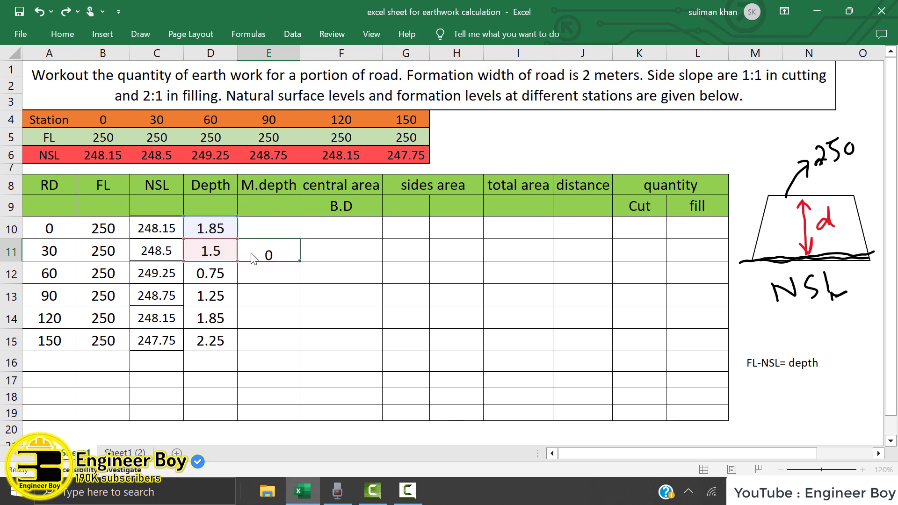
# Step: Calculate the mean depth in E11 as the average of D10 and D11, and fill the formula down to E15
pyautogui.press('Return')
pyautogui.click(267, 258)
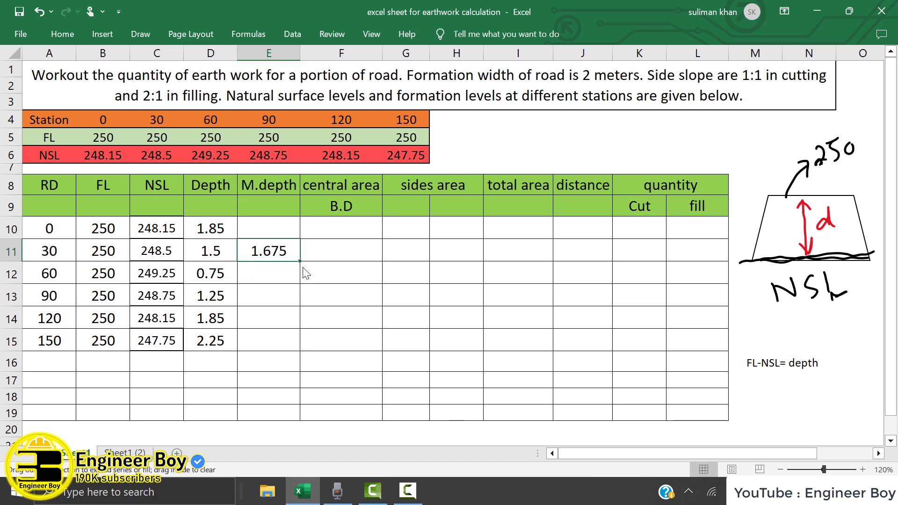
pyautogui.moveTo(299, 260); pyautogui.dragTo(312, 348)
pyautogui.click(400, 337)
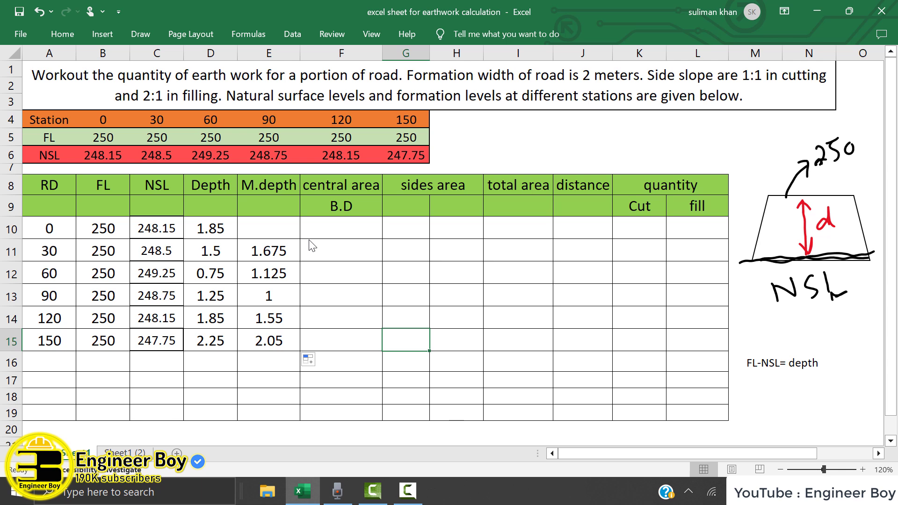
# Step: Draw a trapezoid about 1.79" high and 3.55" wide over the empty cells of columns F to K and fill it white
pyautogui.click(340, 257)
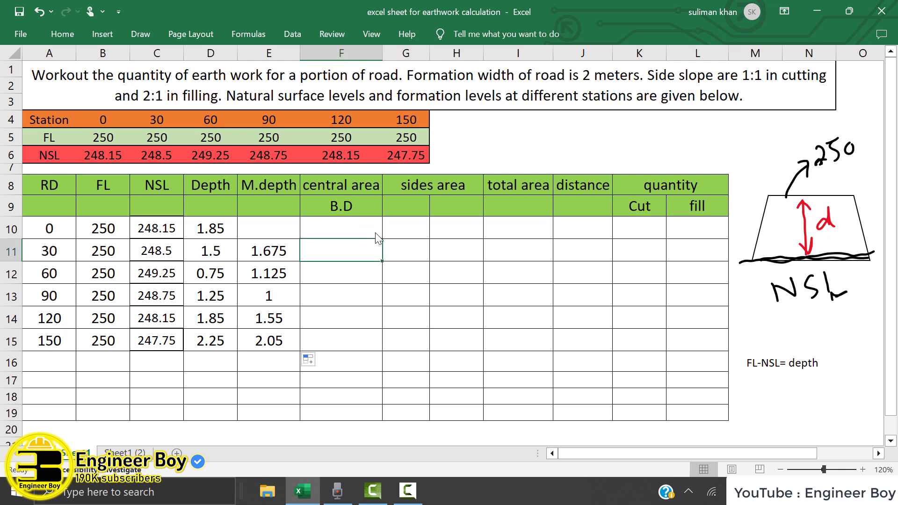
pyautogui.click(115, 32)
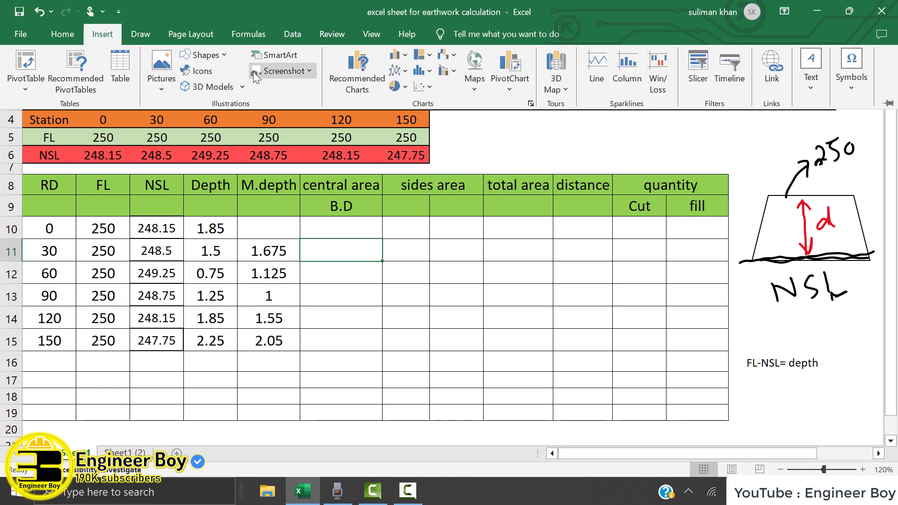
pyautogui.click(202, 55)
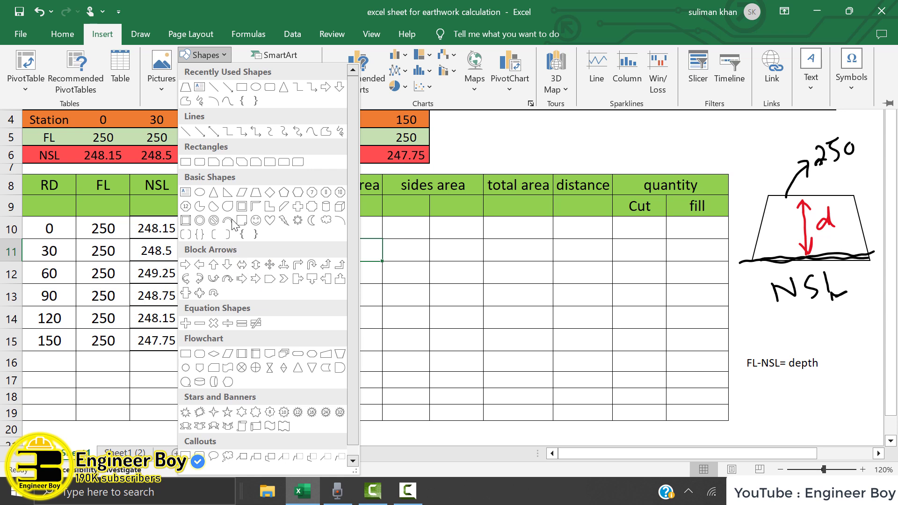
pyautogui.click(256, 192)
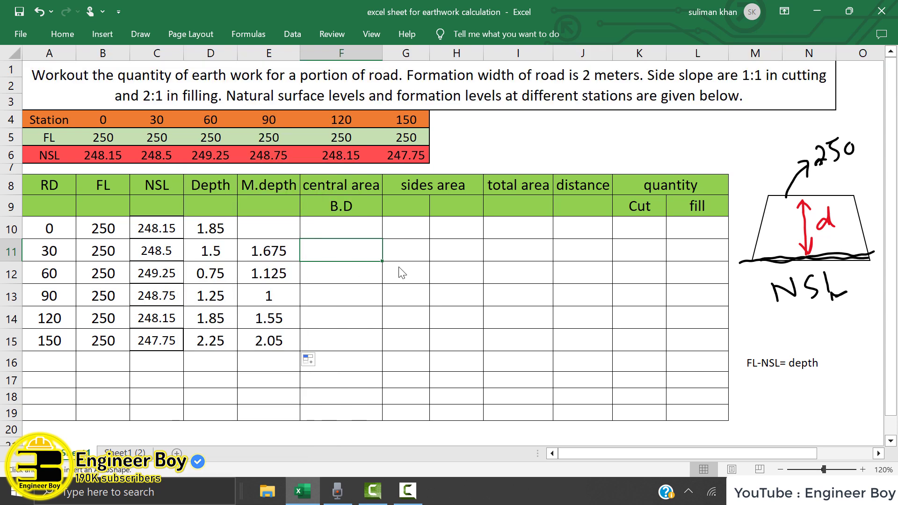
pyautogui.moveTo(374, 252)
pyautogui.mouseDown()
pyautogui.moveTo(589, 381)
pyautogui.moveTo(708, 420)
pyautogui.moveTo(661, 398)
pyautogui.mouseUp()
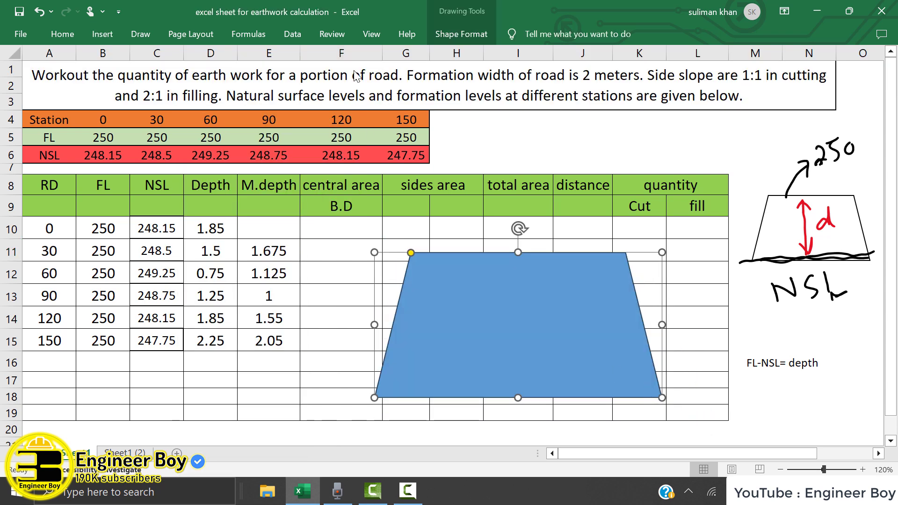
pyautogui.click(472, 31)
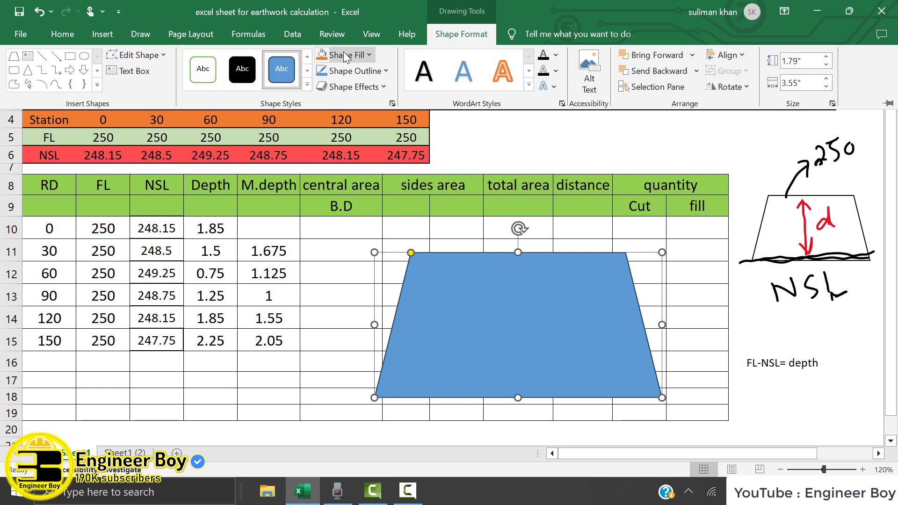
pyautogui.click(369, 54)
pyautogui.click(350, 284)
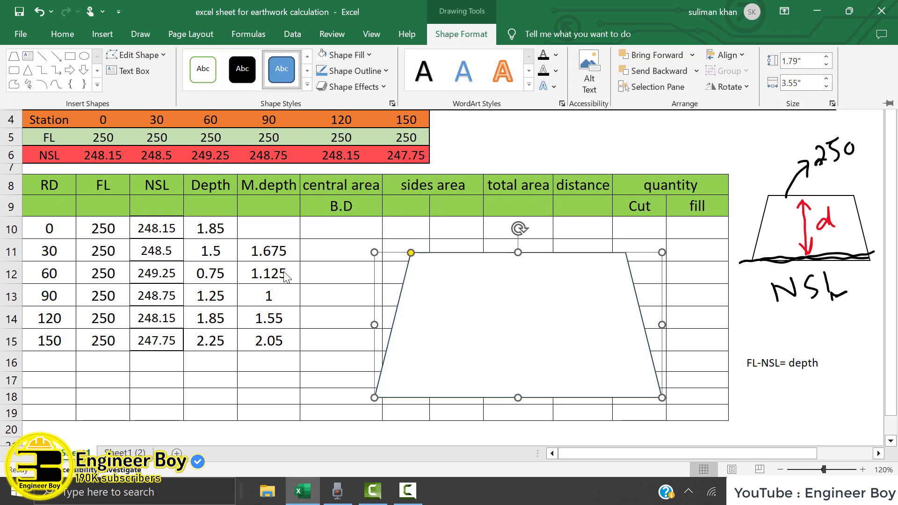
pyautogui.click(622, 165)
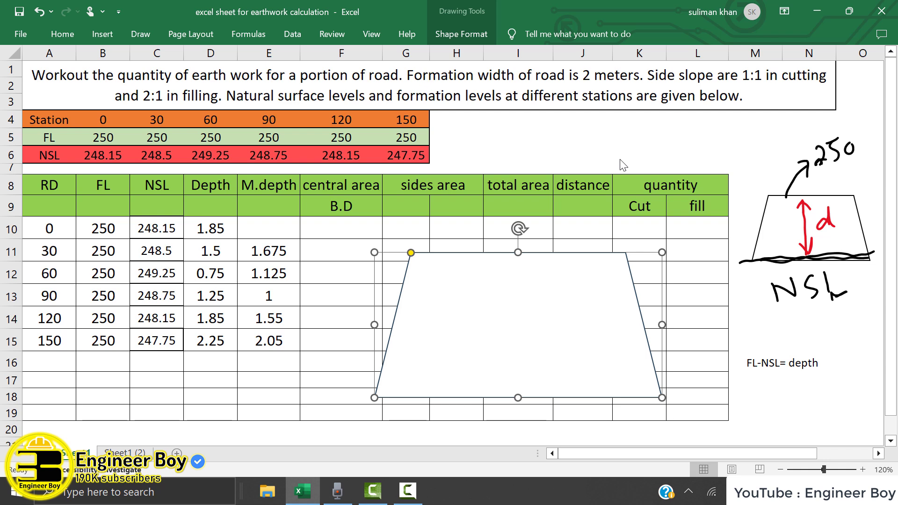
# Step: Draw two near-vertical red ink lines from the large trapezoid's upper corners to its base, separating the central area from the sides
pyautogui.click(109, 29)
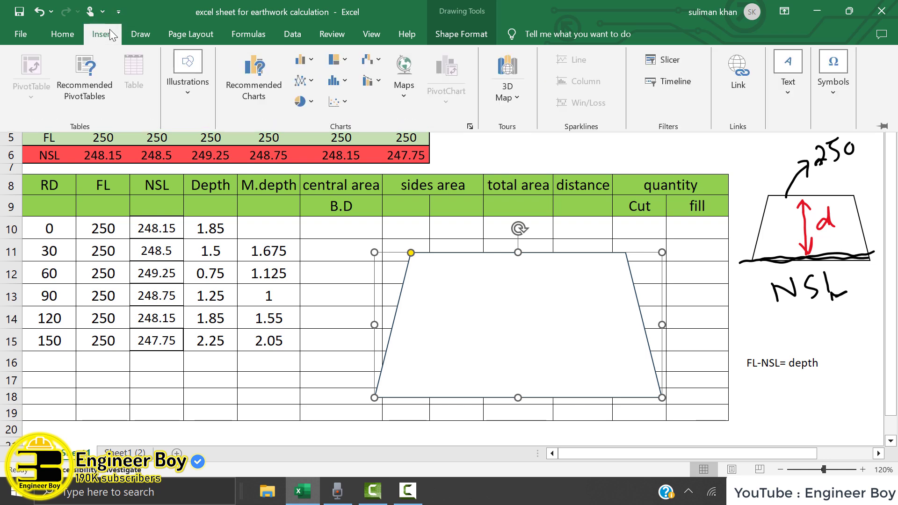
pyautogui.click(139, 35)
pyautogui.click(193, 84)
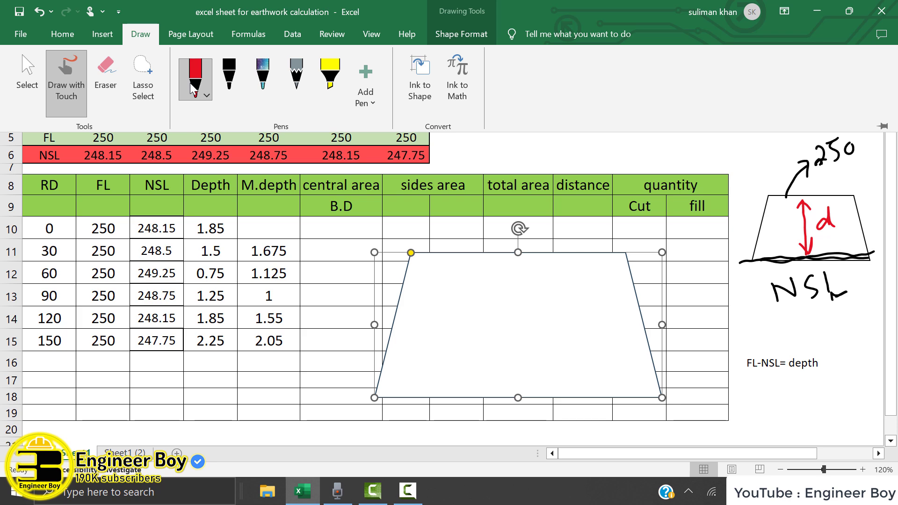
pyautogui.moveTo(413, 272); pyautogui.dragTo(420, 397)
pyautogui.moveTo(621, 255); pyautogui.dragTo(635, 394)
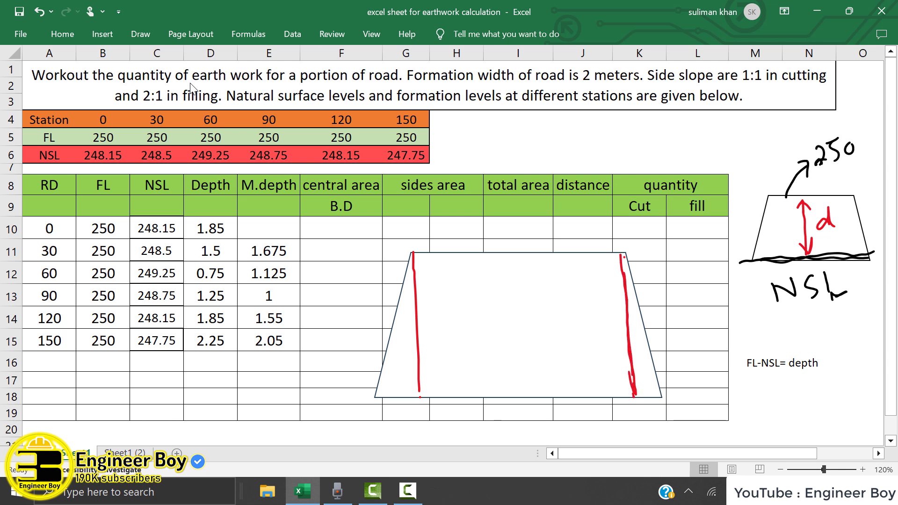
# Step: Handwrite "C.Area" and "B.d" in red inside the large trapezoid's central part, and "B=2" above its upper edge
pyautogui.moveTo(484, 268)
pyautogui.mouseDown()
pyautogui.moveTo(483, 292)
pyautogui.moveTo(549, 276)
pyautogui.mouseUp()
pyautogui.moveTo(543, 281); pyautogui.dragTo(562, 277)
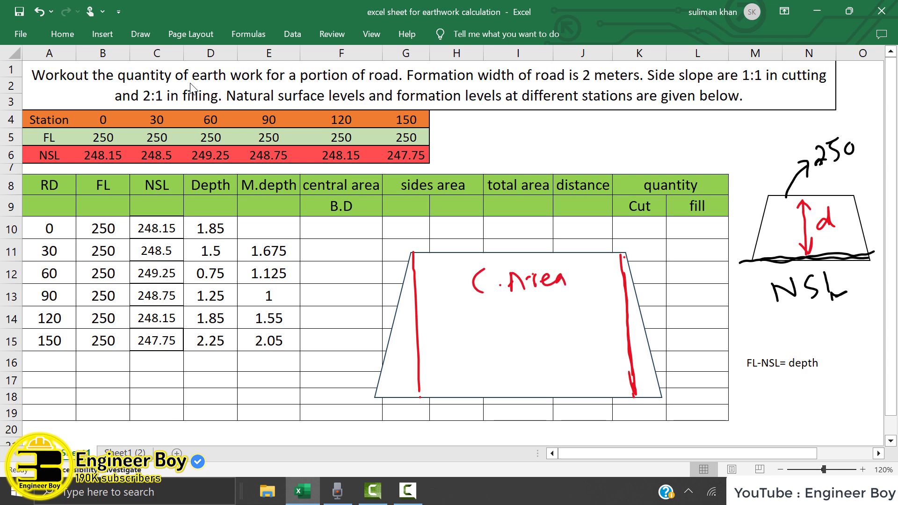
pyautogui.moveTo(471, 313)
pyautogui.mouseDown()
pyautogui.moveTo(469, 346)
pyautogui.moveTo(486, 317)
pyautogui.moveTo(470, 346)
pyautogui.mouseUp()
pyautogui.click(506, 334)
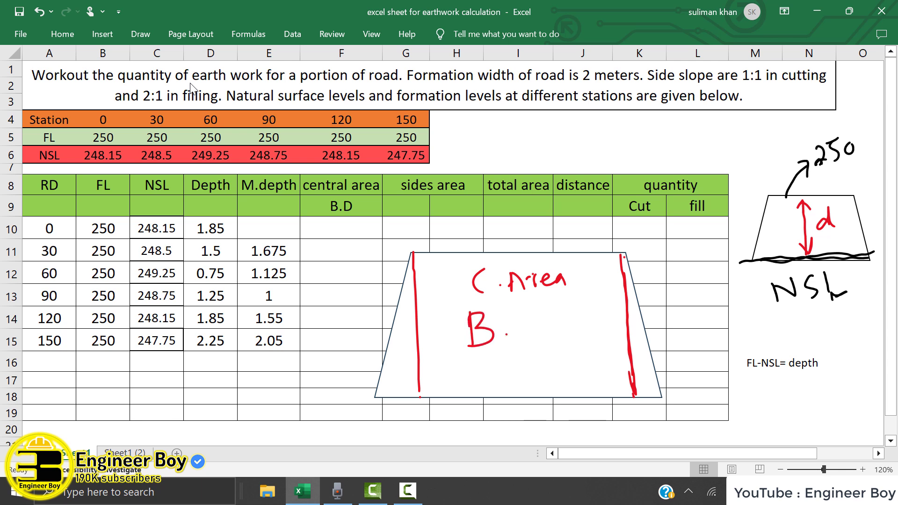
pyautogui.moveTo(528, 324)
pyautogui.mouseDown()
pyautogui.moveTo(530, 341)
pyautogui.moveTo(539, 333)
pyautogui.mouseUp()
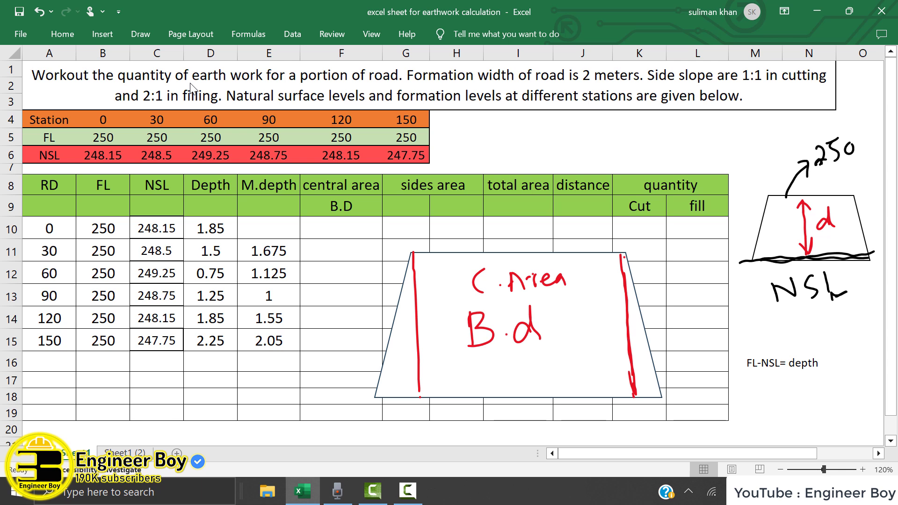
pyautogui.moveTo(502, 227)
pyautogui.mouseDown()
pyautogui.moveTo(504, 248)
pyautogui.moveTo(512, 225)
pyautogui.moveTo(566, 247)
pyautogui.moveTo(552, 235)
pyautogui.mouseUp()
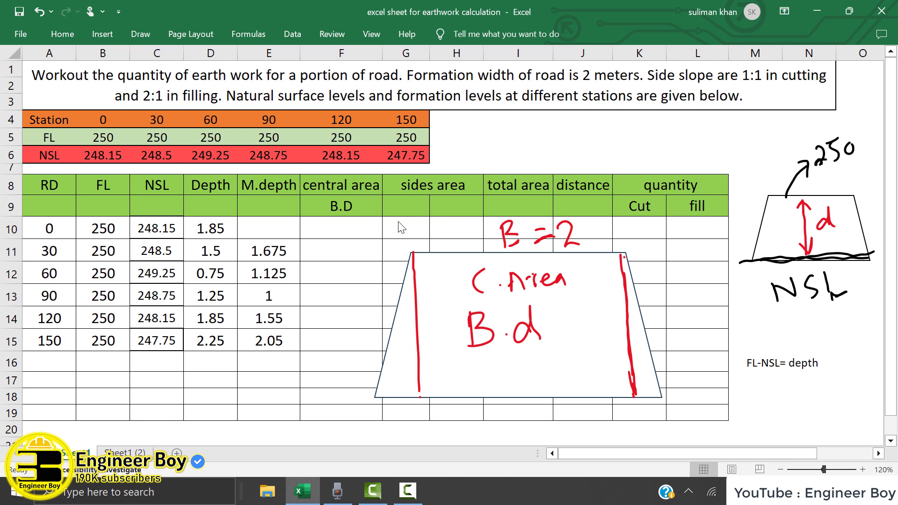
# Step: Hatch the central part of the large trapezoid with slanted red ink strokes
pyautogui.moveTo(430, 259)
pyautogui.mouseDown()
pyautogui.moveTo(423, 294)
pyautogui.moveTo(442, 367)
pyautogui.mouseUp()
pyautogui.moveTo(482, 261); pyautogui.dragTo(475, 384)
pyautogui.moveTo(523, 265); pyautogui.dragTo(488, 327)
pyautogui.moveTo(570, 276); pyautogui.dragTo(528, 381)
pyautogui.moveTo(597, 271); pyautogui.dragTo(572, 380)
pyautogui.moveTo(616, 313); pyautogui.dragTo(599, 385)
pyautogui.moveTo(624, 356); pyautogui.dragTo(628, 388)
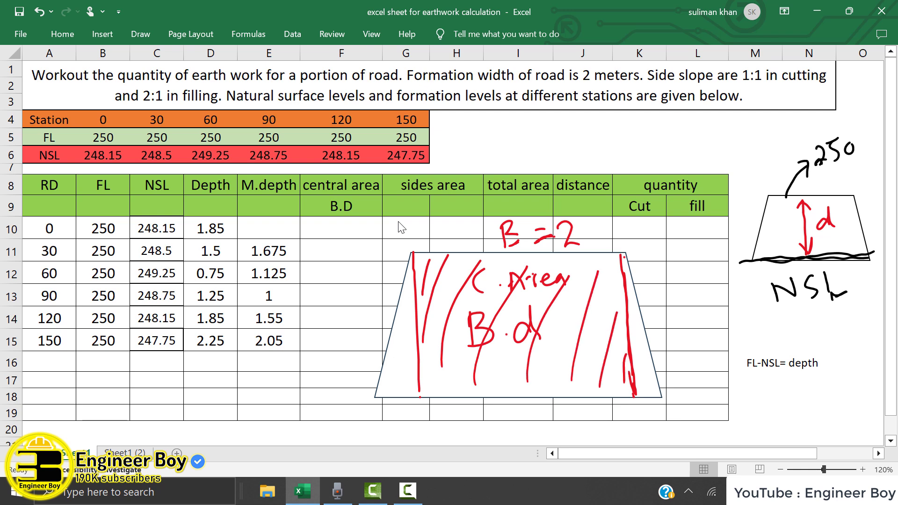
# Step: Switch the pen colour to green and annotate the trapezoid's right side triangle with an arrow and the handwritten formula "Sd²/2"
pyautogui.click(136, 37)
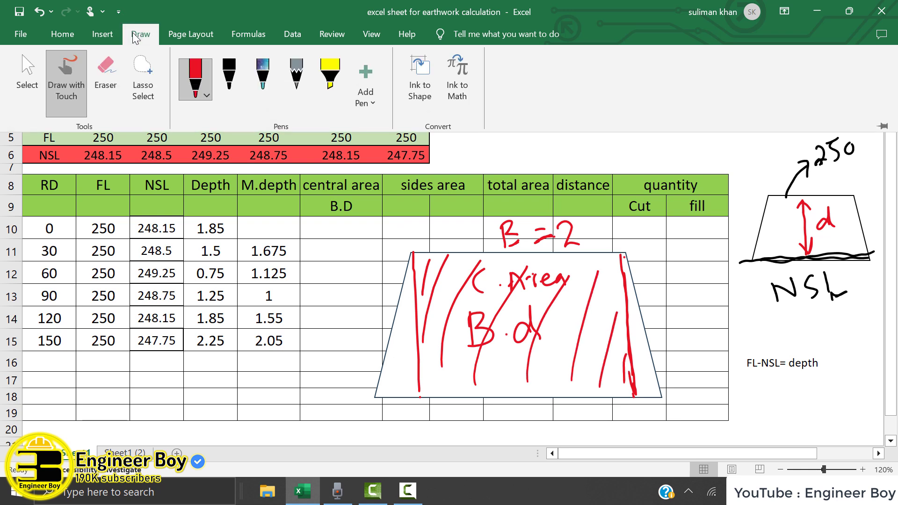
pyautogui.click(206, 96)
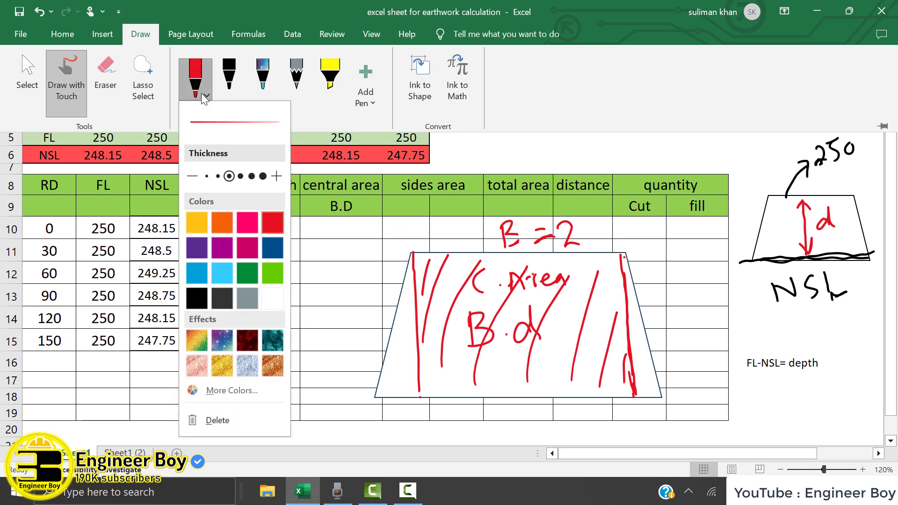
pyautogui.click(277, 278)
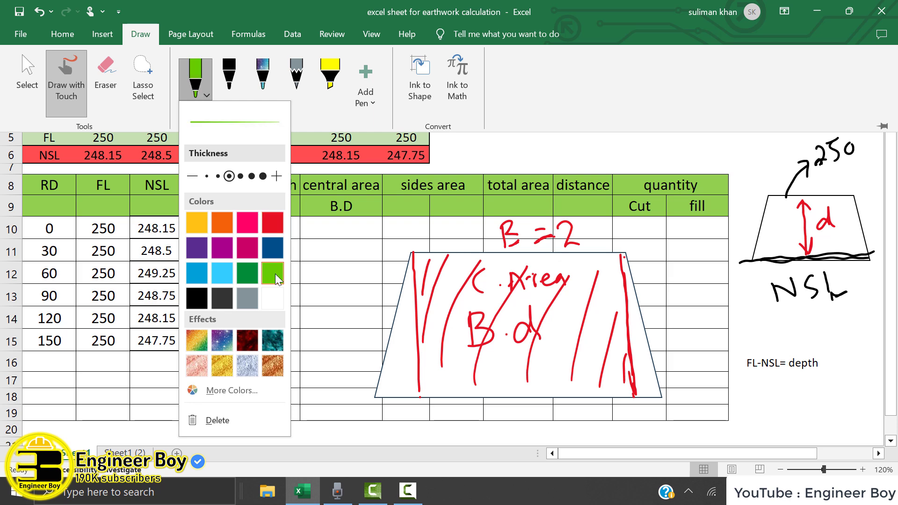
pyautogui.moveTo(641, 361)
pyautogui.mouseDown()
pyautogui.moveTo(688, 328)
pyautogui.moveTo(687, 341)
pyautogui.mouseUp()
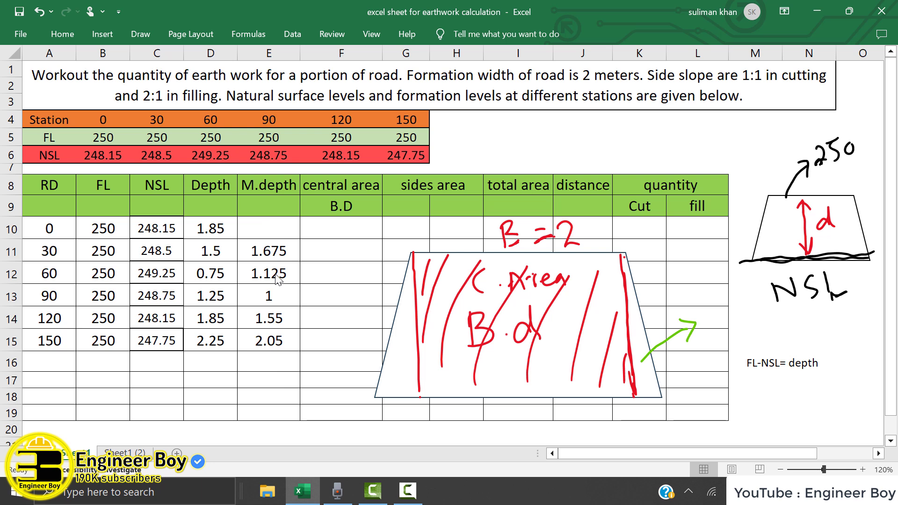
pyautogui.moveTo(719, 304)
pyautogui.mouseDown()
pyautogui.moveTo(708, 333)
pyautogui.moveTo(752, 329)
pyautogui.mouseUp()
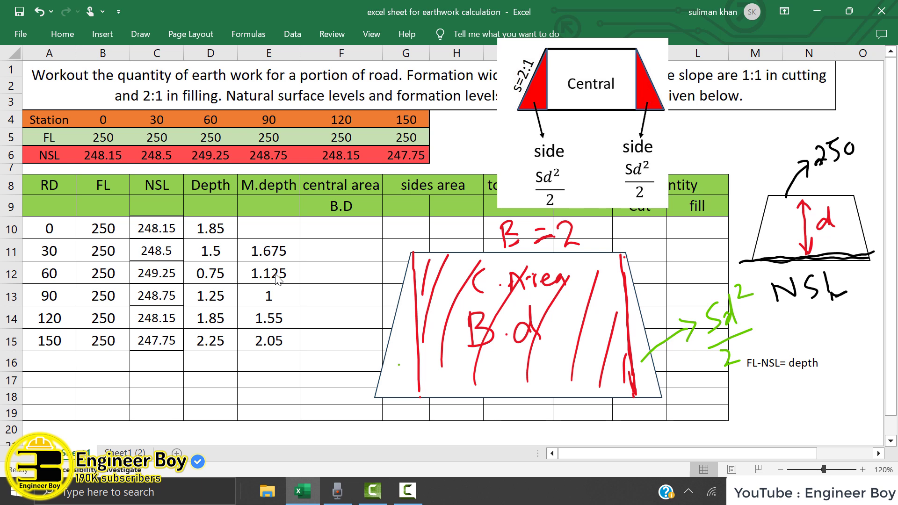
# Step: Annotate the trapezoid's left side triangle with a green arrow and the handwritten formula "Sd²/2"
pyautogui.moveTo(399, 365)
pyautogui.mouseDown()
pyautogui.moveTo(359, 347)
pyautogui.moveTo(378, 327)
pyautogui.mouseUp()
pyautogui.moveTo(324, 299); pyautogui.dragTo(328, 329)
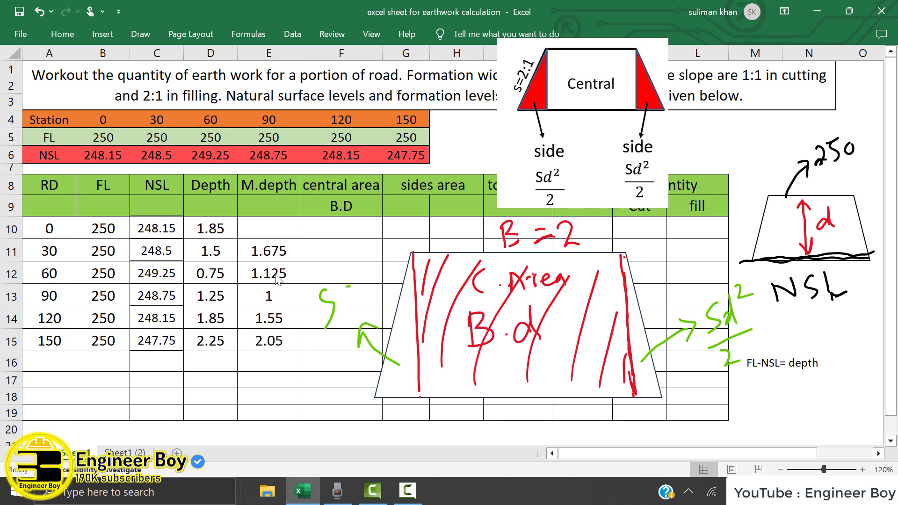
pyautogui.moveTo(353, 288)
pyautogui.mouseDown()
pyautogui.moveTo(372, 262)
pyautogui.moveTo(330, 334)
pyautogui.mouseUp()
pyautogui.moveTo(370, 310); pyautogui.dragTo(386, 320)
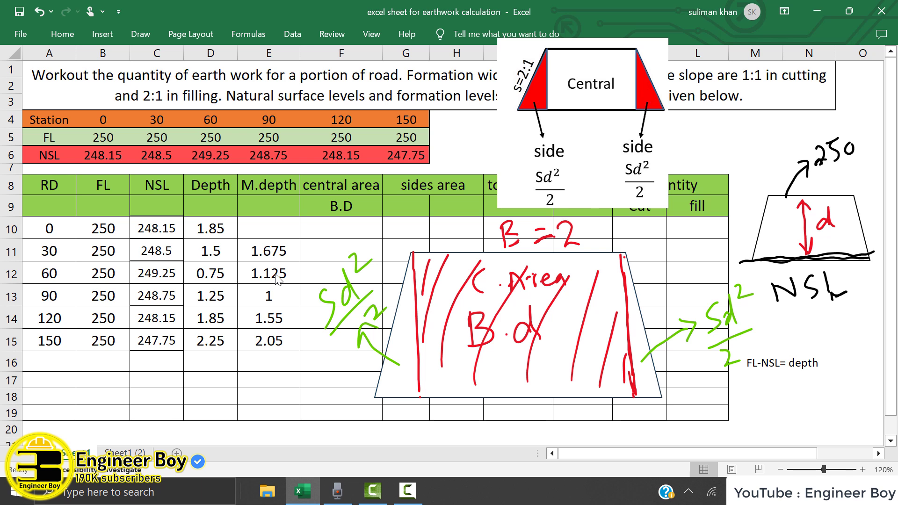
# Step: Undo the green side-area annotations and the red hatching on the large trapezoid
pyautogui.hotkey('ctrl', 'z')
pyautogui.hotkey('ctrl', 'z')
pyautogui.hotkey('ctrl', 'z')
pyautogui.hotkey('ctrl', 'z')
pyautogui.hotkey('ctrl', 'z')
pyautogui.hotkey('ctrl', 'z')
pyautogui.hotkey('ctrl', 'z')
pyautogui.hotkey('ctrl', 'z')
pyautogui.hotkey('ctrl', 'z')
pyautogui.hotkey('ctrl', 'z')
pyautogui.hotkey('ctrl', 'z')
pyautogui.hotkey('ctrl', 'z')
pyautogui.hotkey('ctrl', 'z')
pyautogui.hotkey('ctrl', 'z')
pyautogui.hotkey('ctrl', 'z')
pyautogui.hotkey('ctrl', 'z')
pyautogui.hotkey('ctrl', 'z')
pyautogui.hotkey('ctrl', 'z')
pyautogui.hotkey('ctrl', 'z')
pyautogui.hotkey('ctrl', 'z')
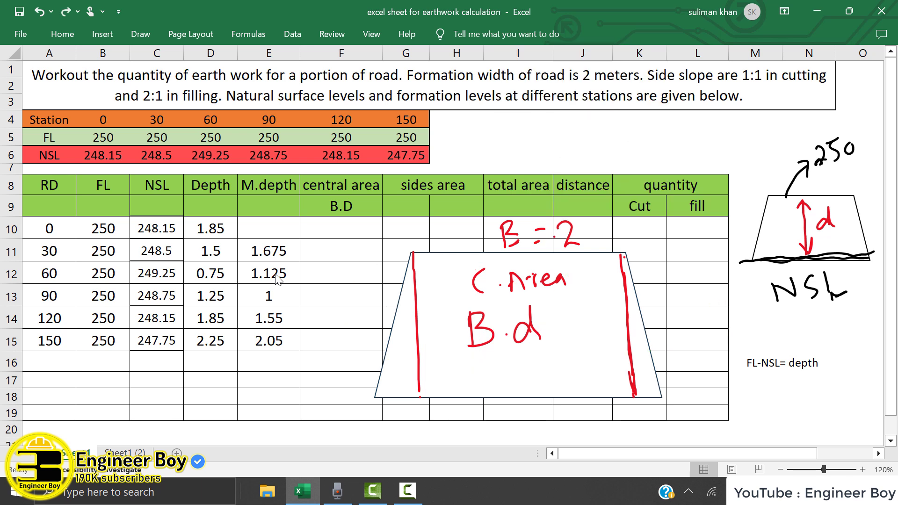
# Step: Undo the red handwriting, dividing lines and white fill of the large trapezoid, and delete the shape from the sheet
pyautogui.hotkey('ctrl', 'z')
pyautogui.hotkey('ctrl', 'z')
pyautogui.hotkey('ctrl', 'z')
pyautogui.hotkey('ctrl', 'z')
pyautogui.hotkey('ctrl', 'z')
pyautogui.hotkey('ctrl', 'z')
pyautogui.hotkey('ctrl', 'z')
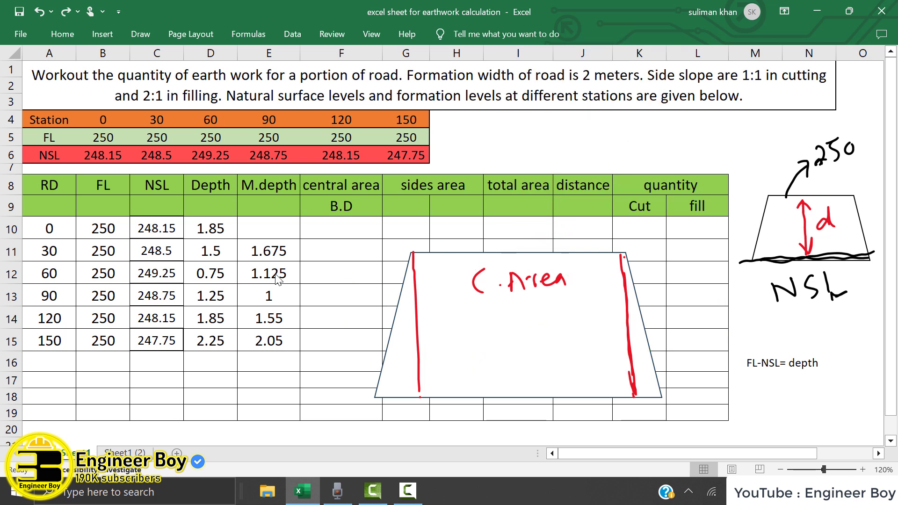
pyautogui.hotkey('ctrl', 'z')
pyautogui.hotkey('ctrl', 'z')
pyautogui.hotkey('ctrl', 'z')
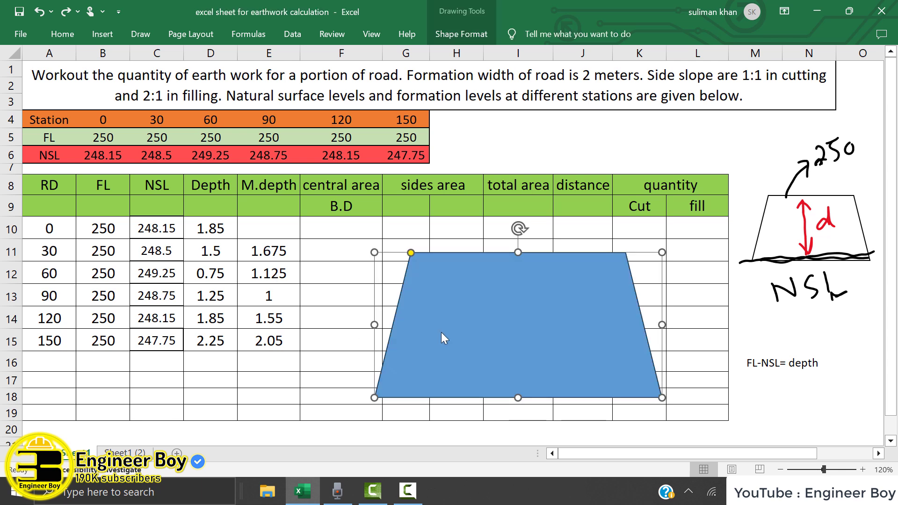
pyautogui.press('Delete')
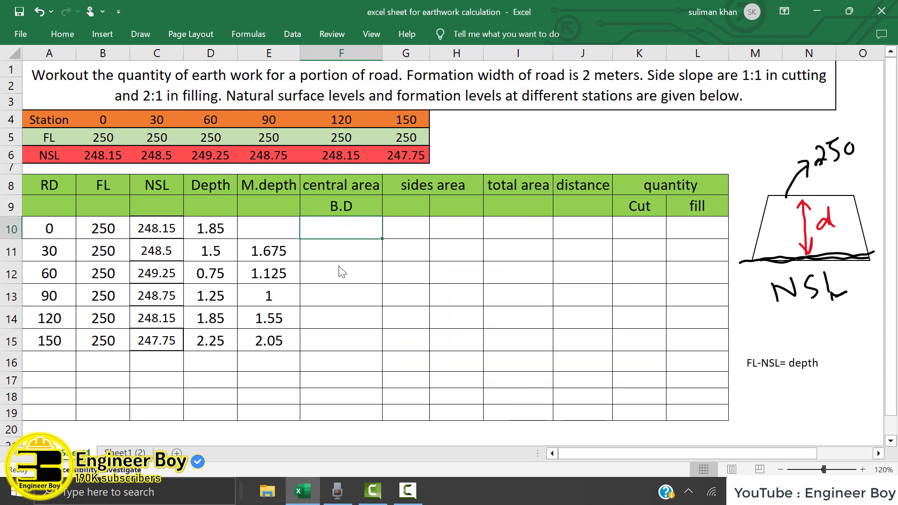
# Step: Calculate the central area in F11 with the formula =2*E11 and fill it down to F15
pyautogui.click(343, 255)
pyautogui.write('=2')
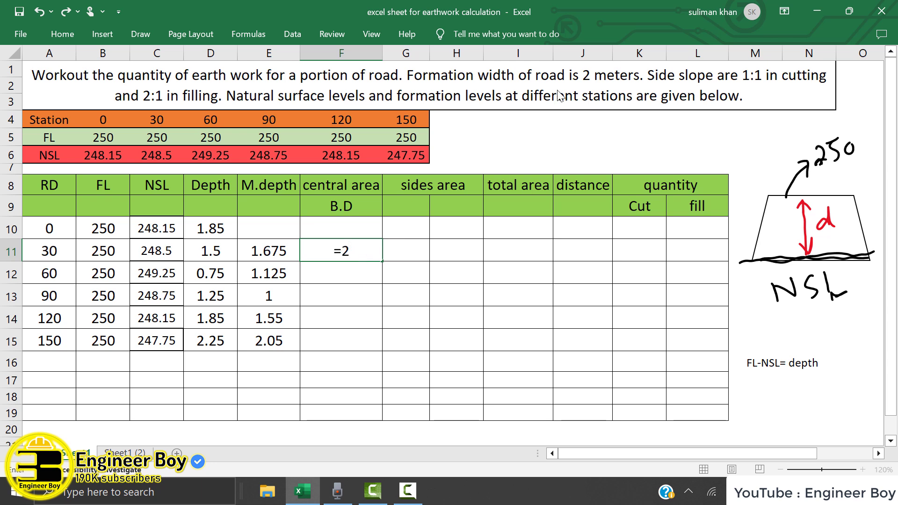
pyautogui.click(598, 80)
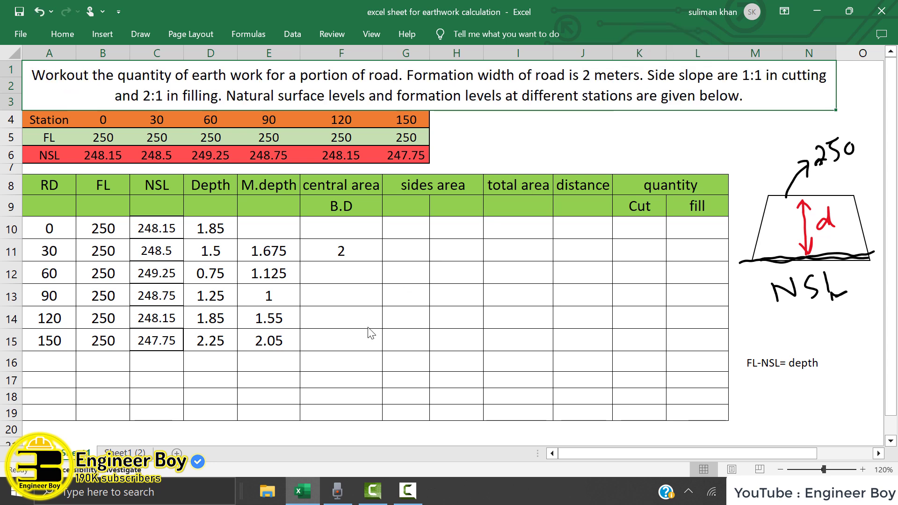
pyautogui.doubleClick(346, 259)
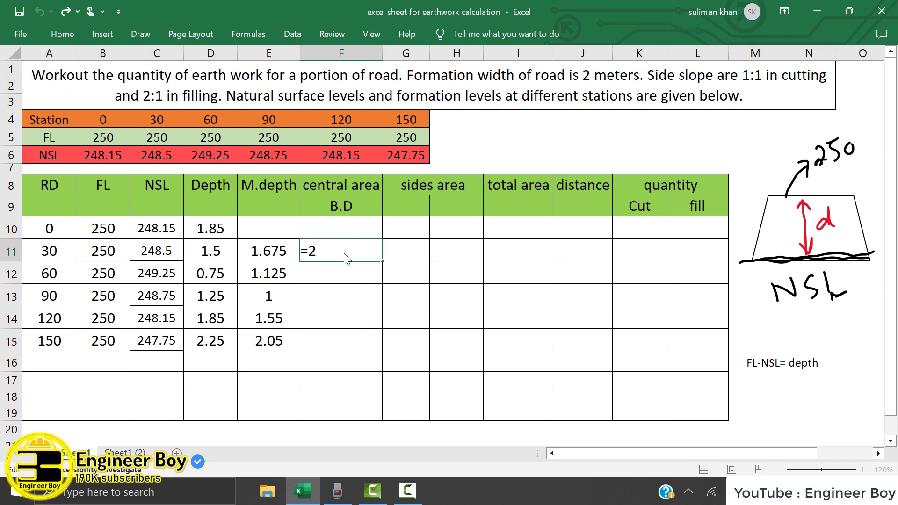
pyautogui.write('*')
pyautogui.click(283, 255)
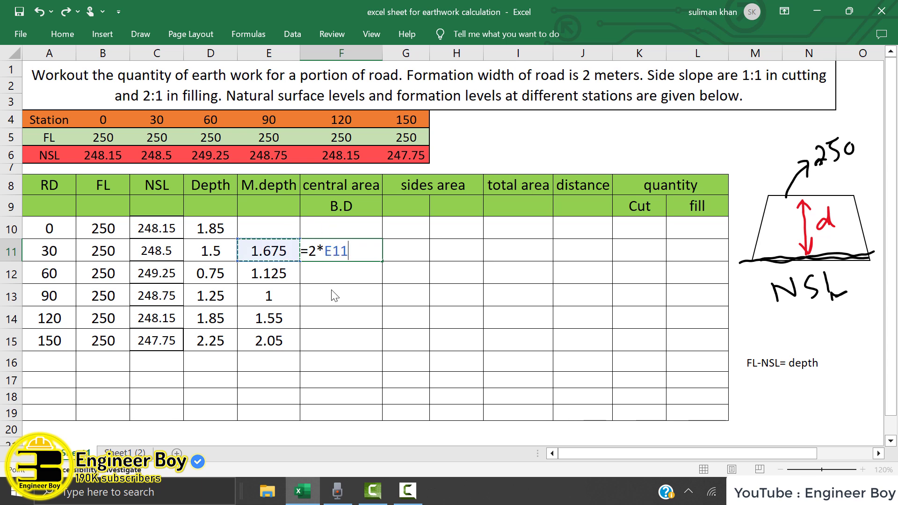
pyautogui.press('Return')
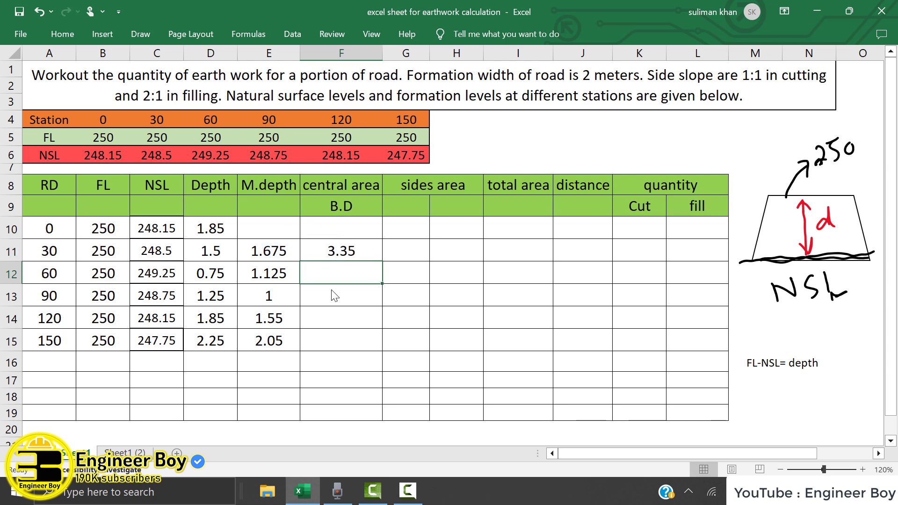
pyautogui.click(358, 252)
pyautogui.moveTo(383, 264); pyautogui.dragTo(387, 350)
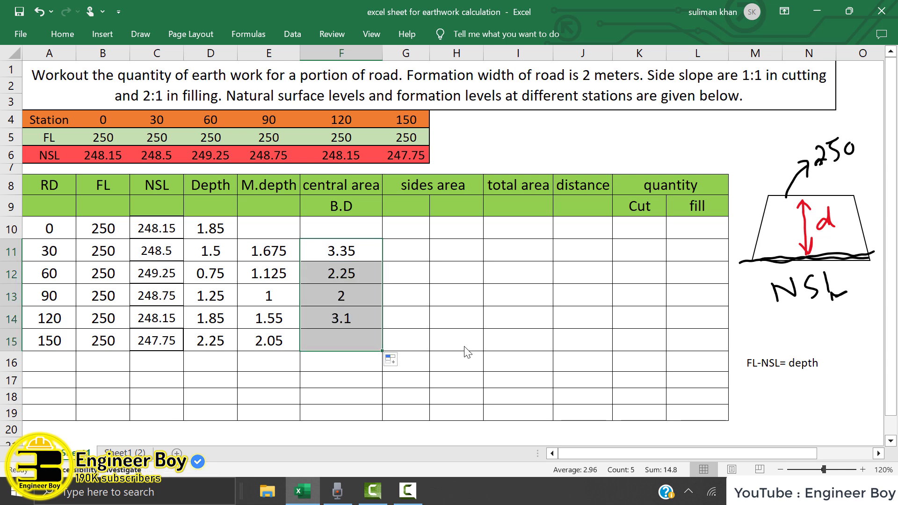
# Step: Calculate the side area in G11 with the formula =0.5*(2*E11^2) and fill it down to G15
pyautogui.click(424, 205)
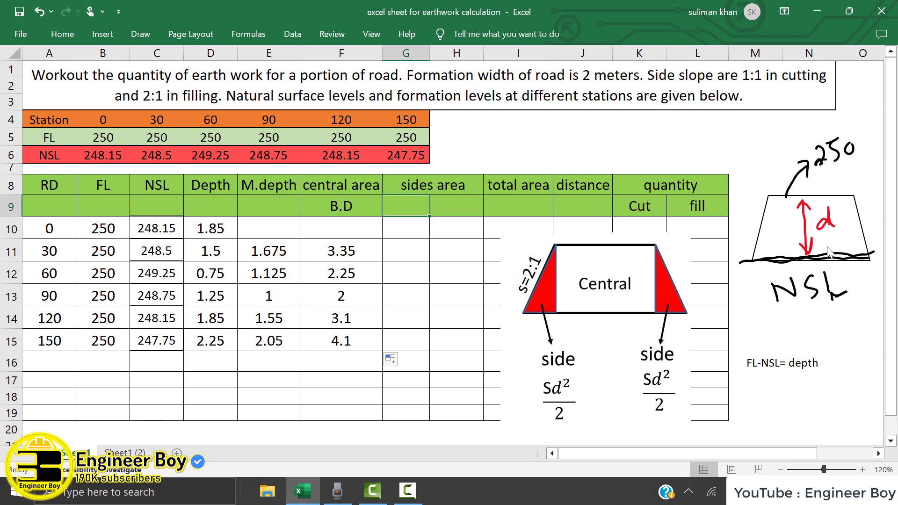
pyautogui.click(414, 253)
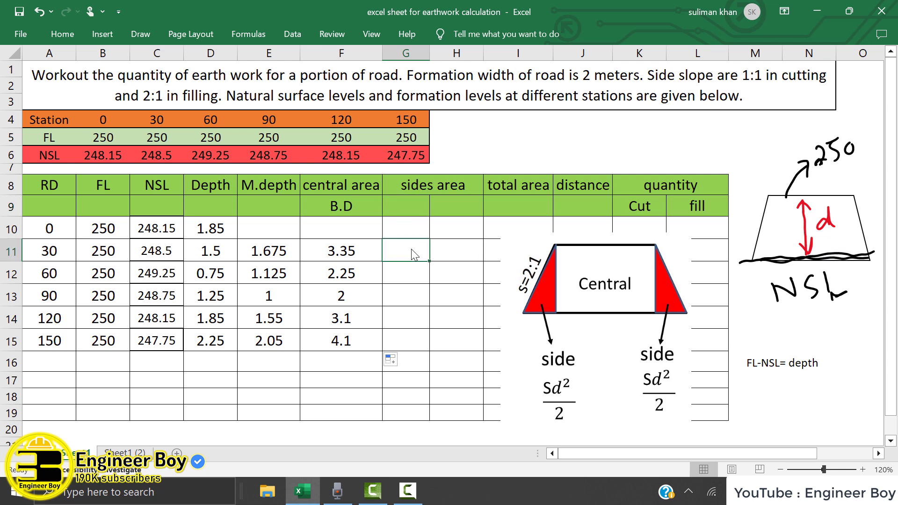
pyautogui.write('=')
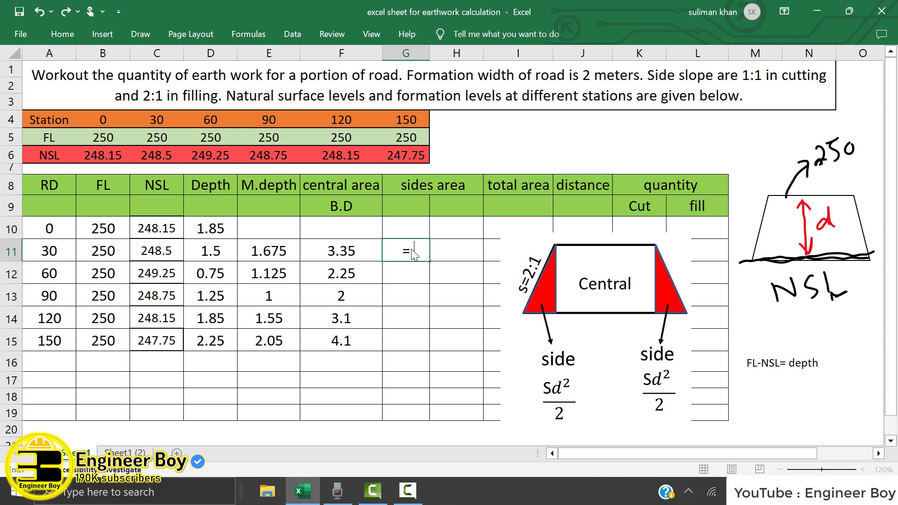
pyautogui.write('0.5*(')
pyautogui.write('2')
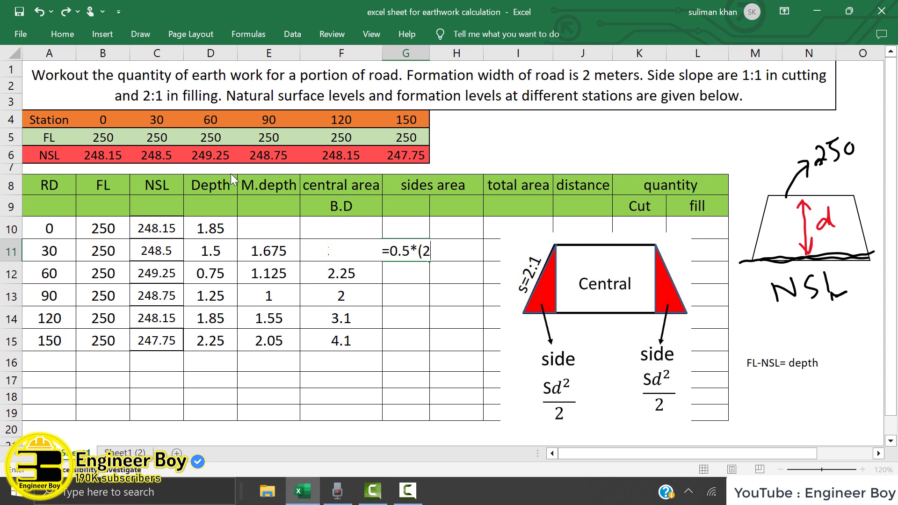
pyautogui.write('*')
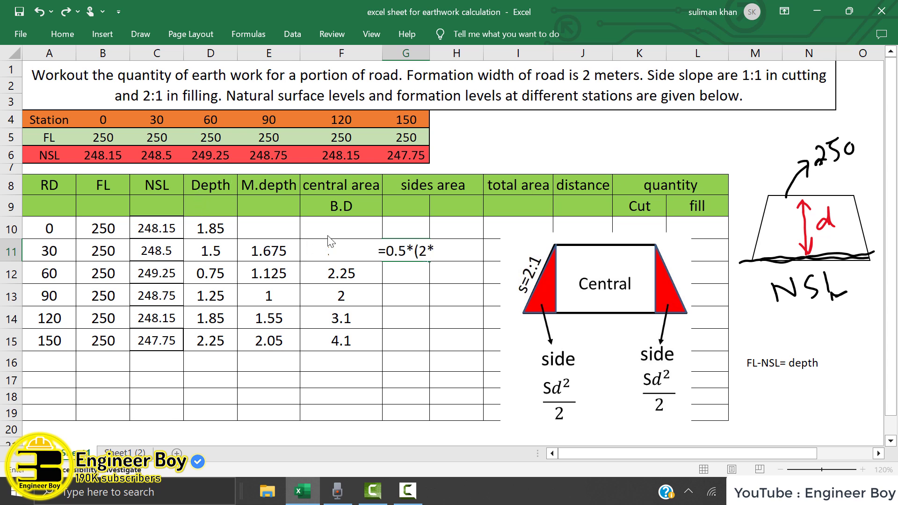
pyautogui.click(271, 252)
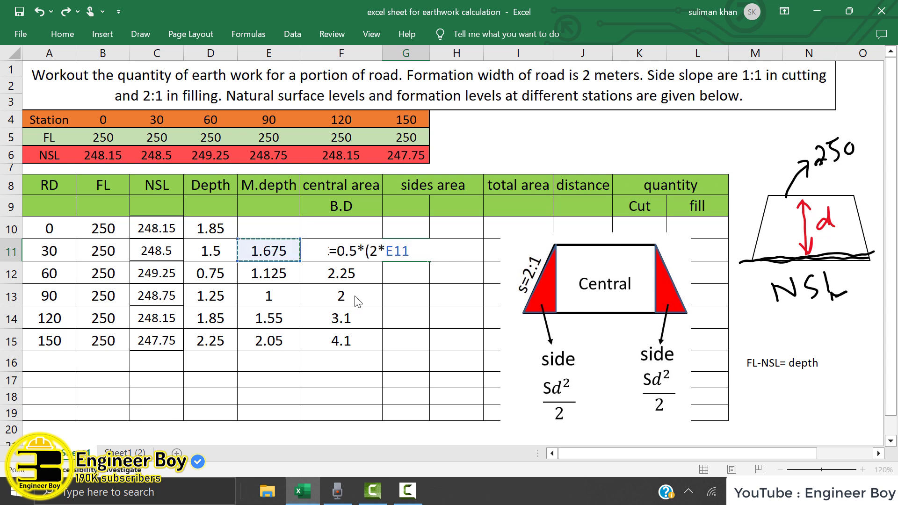
pyautogui.write('^2)')
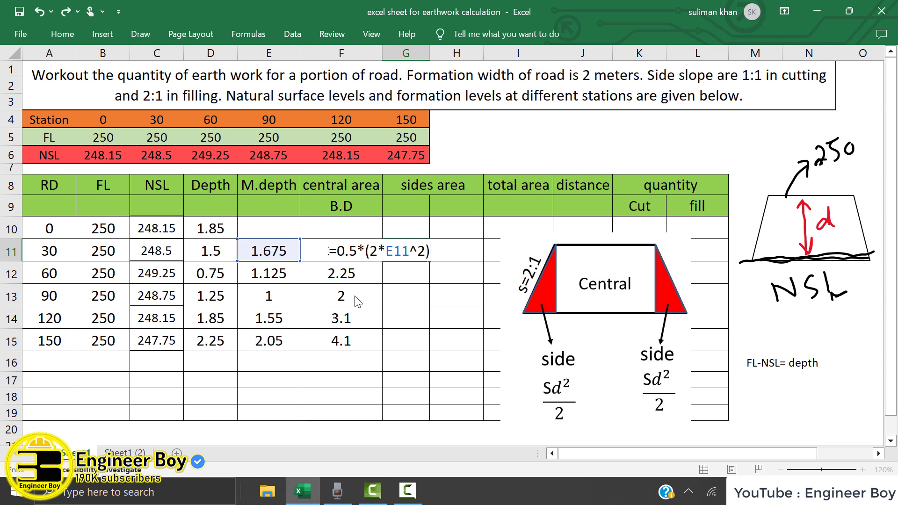
pyautogui.press('Return')
pyautogui.click(422, 258)
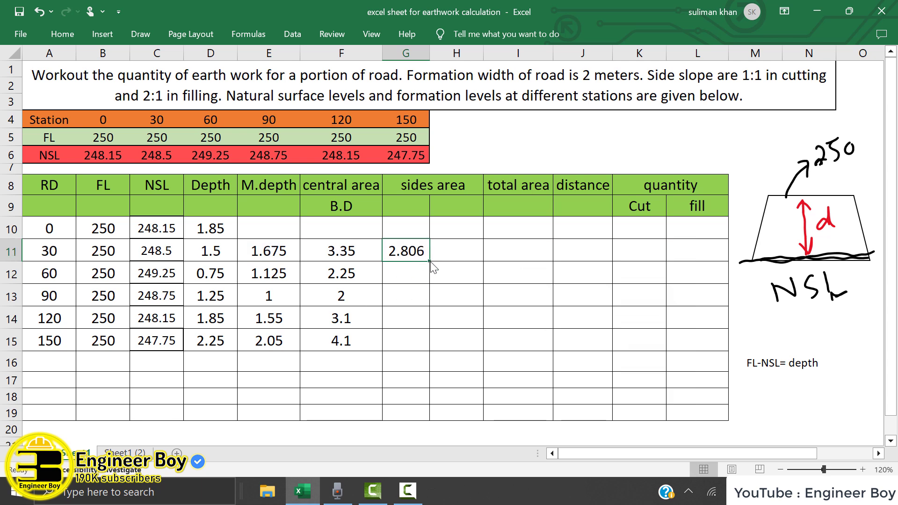
pyautogui.moveTo(429, 261); pyautogui.dragTo(439, 355)
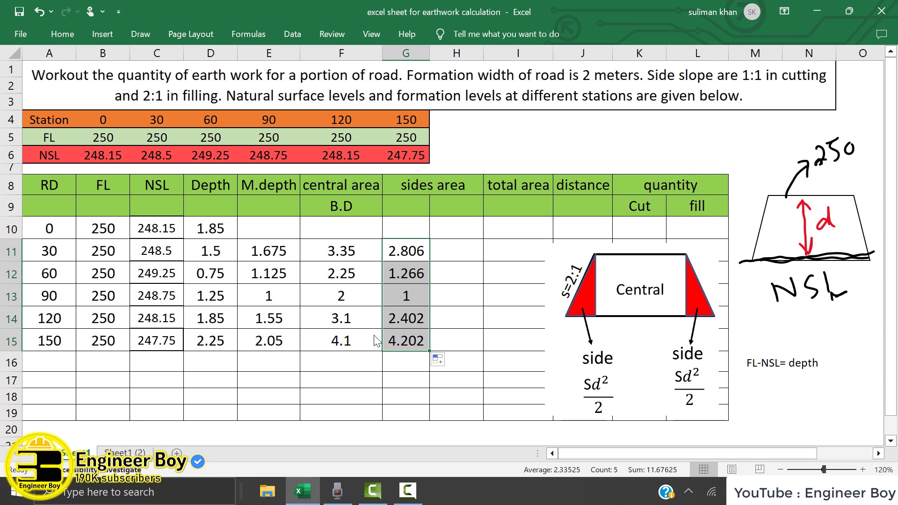
# Step: Examine the side slopes in the problem statement against the depths in D10:D15 and the levels to distinguish cutting from filling
pyautogui.click(159, 102)
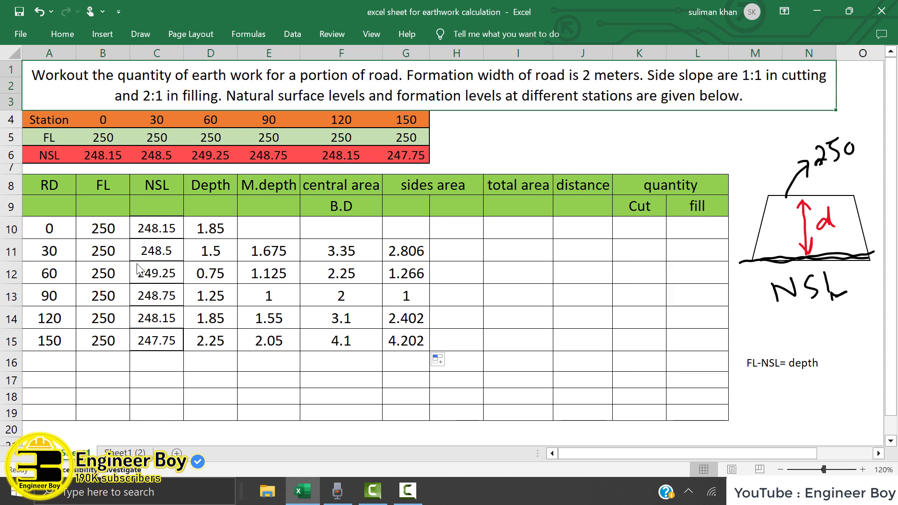
pyautogui.click(224, 297)
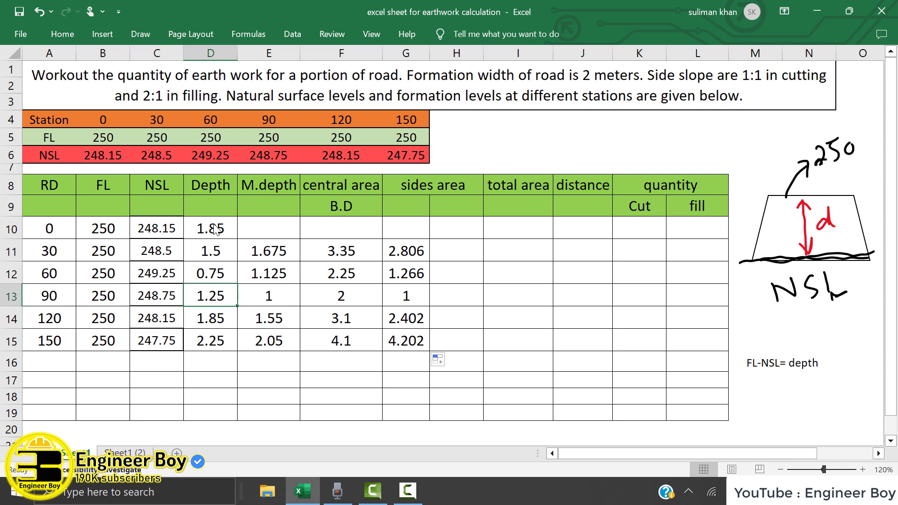
pyautogui.moveTo(214, 228); pyautogui.dragTo(207, 276)
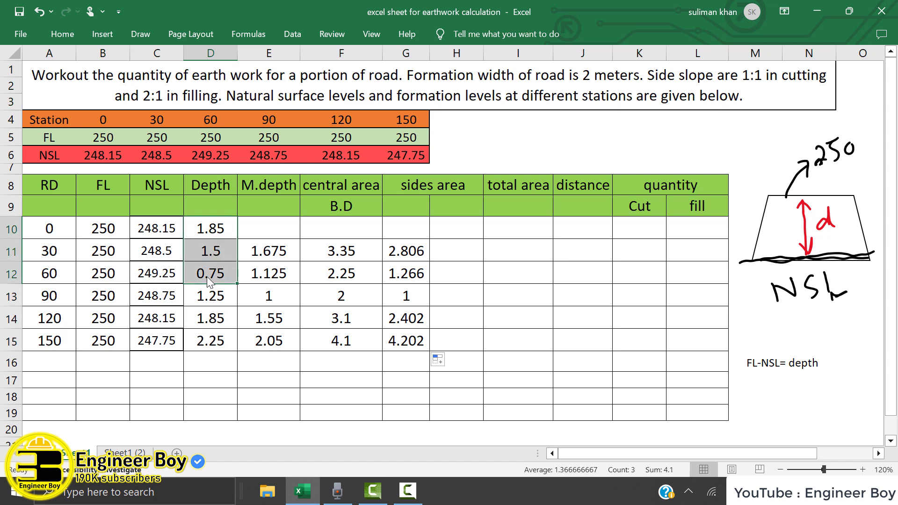
pyautogui.click(221, 232)
pyautogui.moveTo(216, 232); pyautogui.dragTo(207, 337)
pyautogui.click(154, 230)
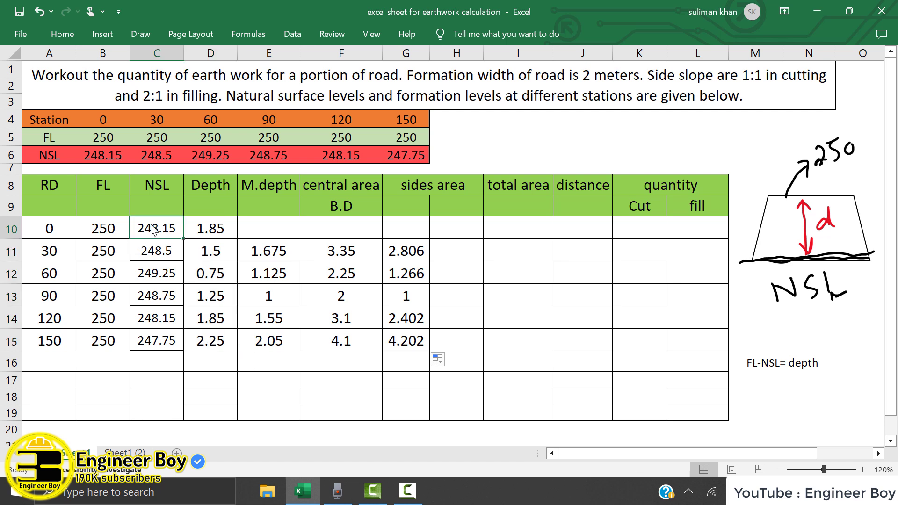
pyautogui.click(119, 232)
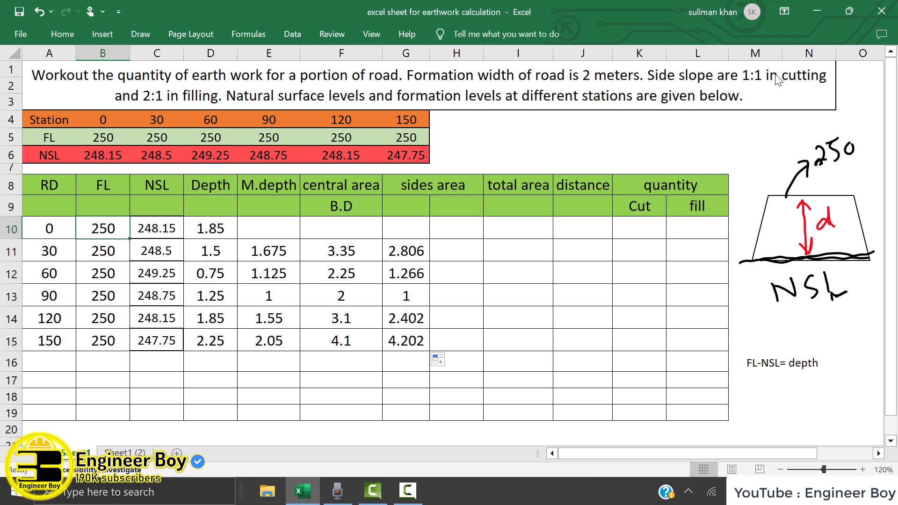
pyautogui.doubleClick(761, 77)
pyautogui.doubleClick(750, 76)
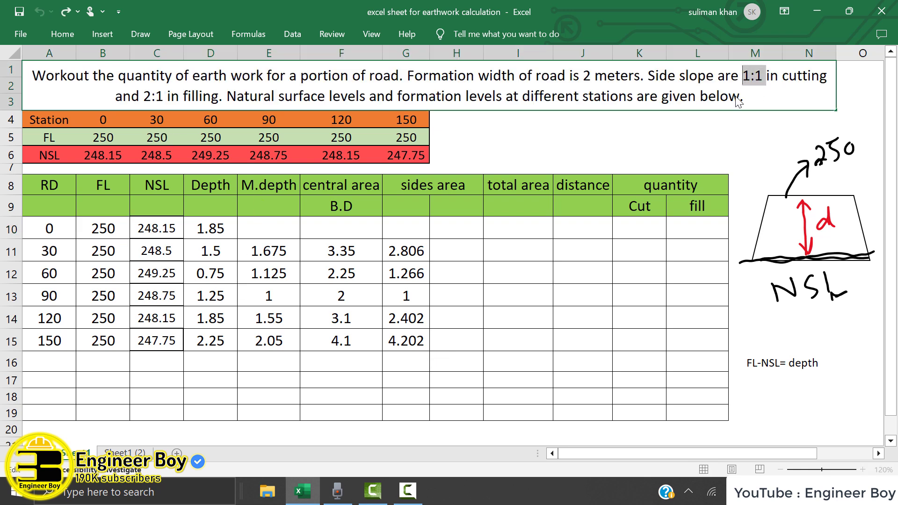
pyautogui.click(629, 263)
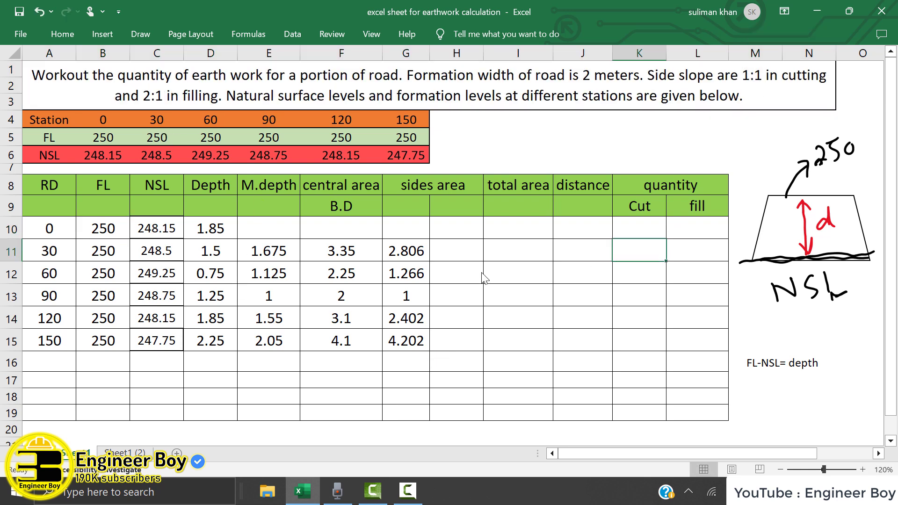
pyautogui.click(161, 99)
pyautogui.doubleClick(160, 100)
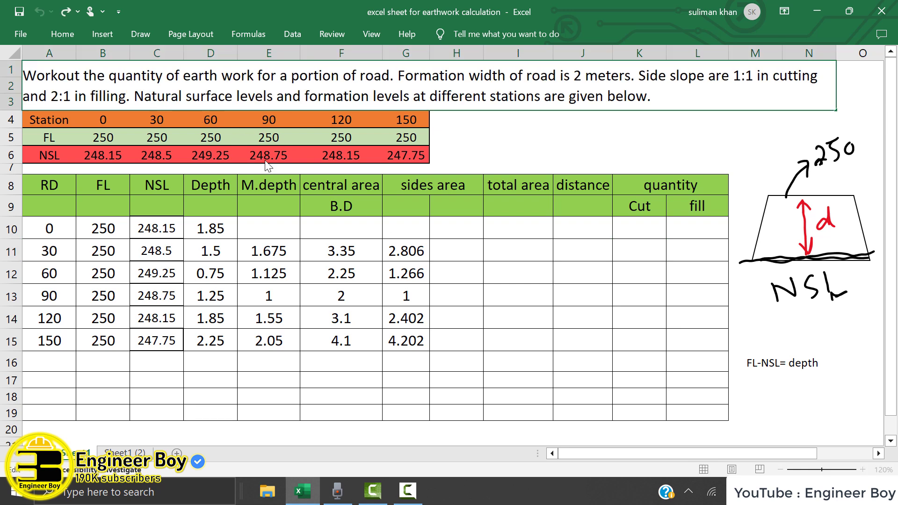
pyautogui.click(455, 253)
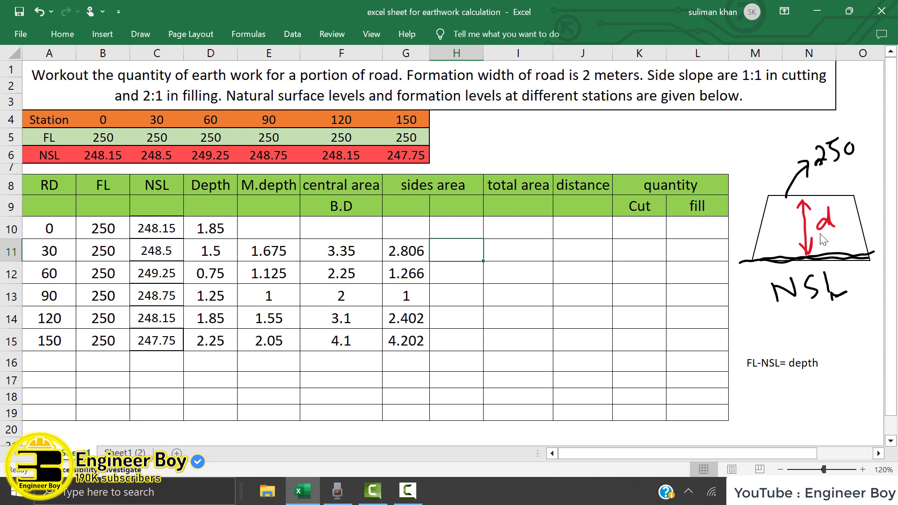
# Step: Copy the side area formula from G11 to H11, correct its reference to =0.5*(2*E11^2), and fill it down to H15
pyautogui.click(415, 257)
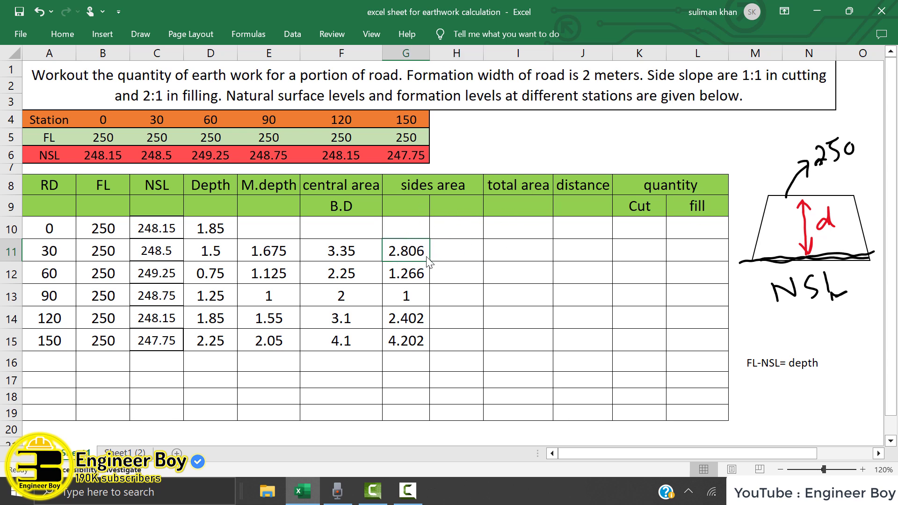
pyautogui.hotkey('ctrl', 'c')
pyautogui.click(473, 257)
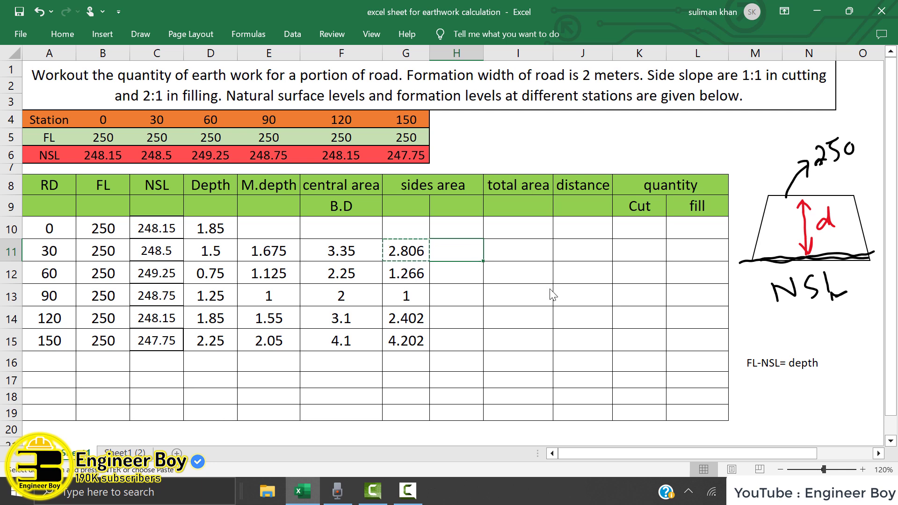
pyautogui.hotkey('ctrl', 'v')
pyautogui.doubleClick(466, 257)
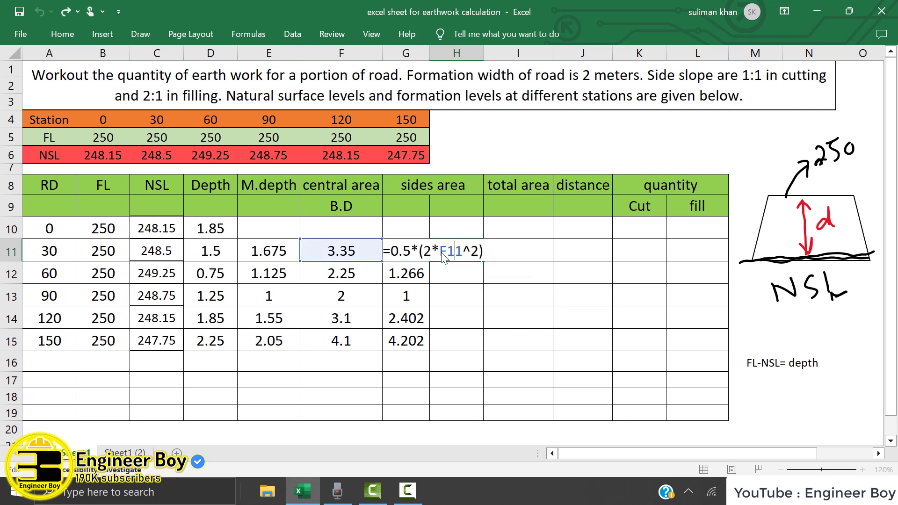
pyautogui.moveTo(463, 253); pyautogui.dragTo(439, 253)
pyautogui.click(277, 254)
pyautogui.press('Return')
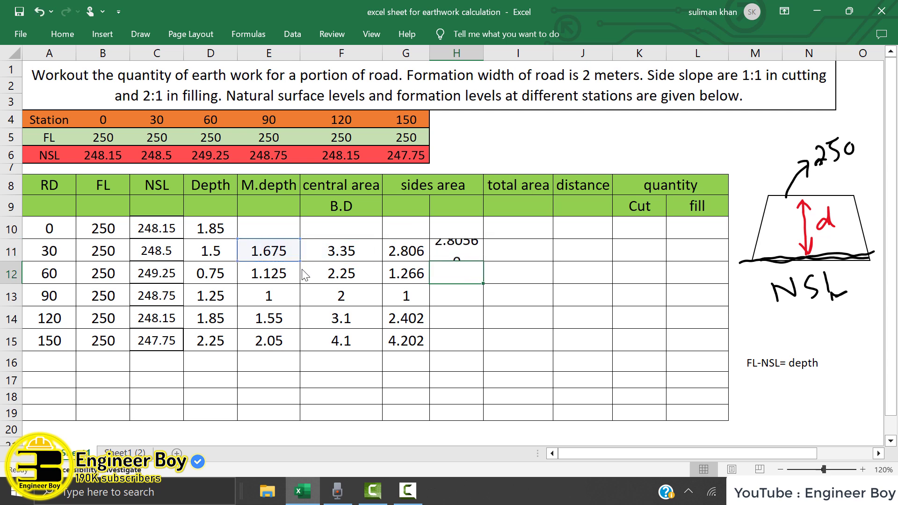
pyautogui.click(474, 255)
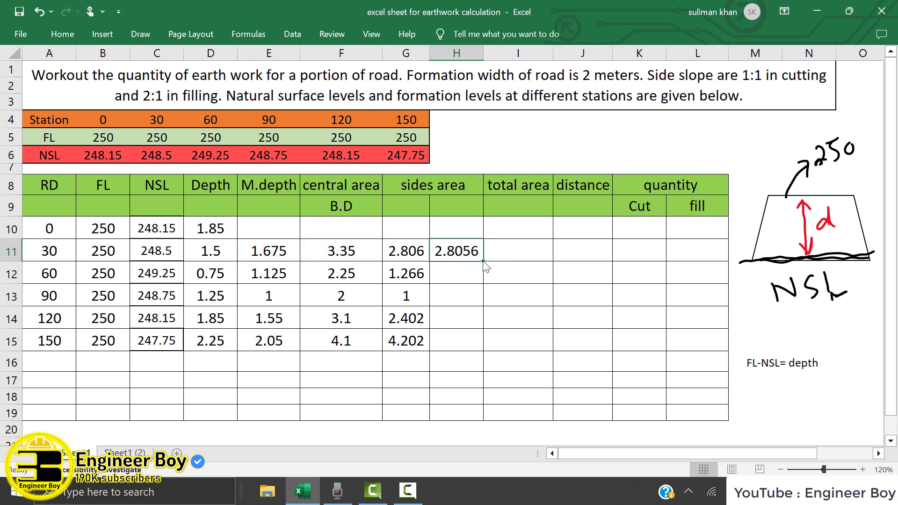
pyautogui.moveTo(483, 261); pyautogui.dragTo(475, 349)
pyautogui.click(484, 299)
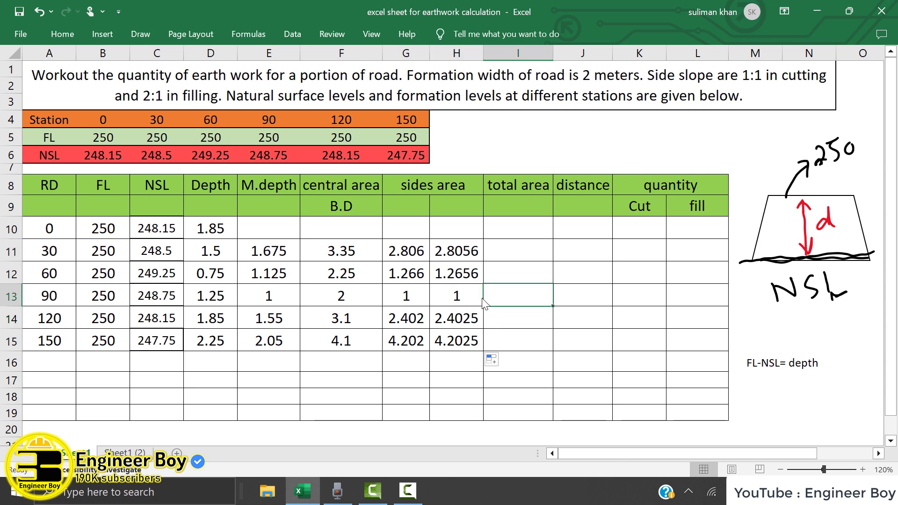
pyautogui.click(531, 255)
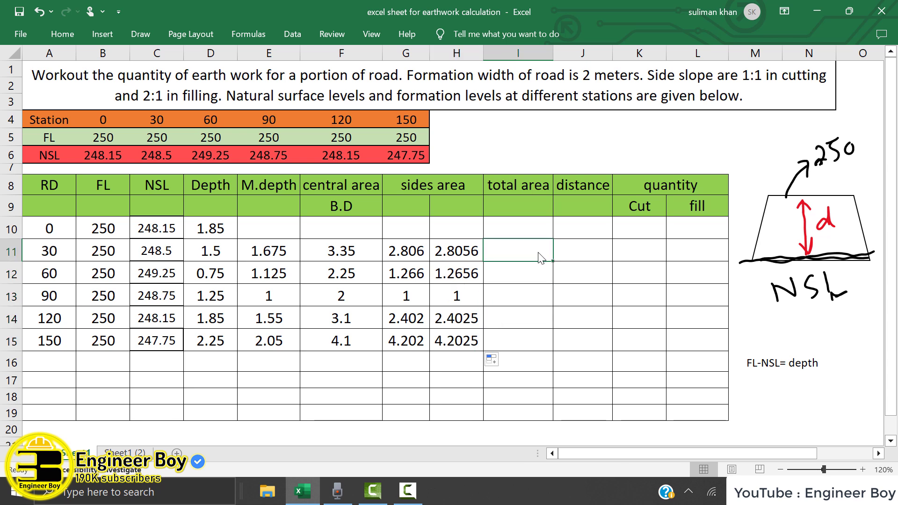
pyautogui.write('=')
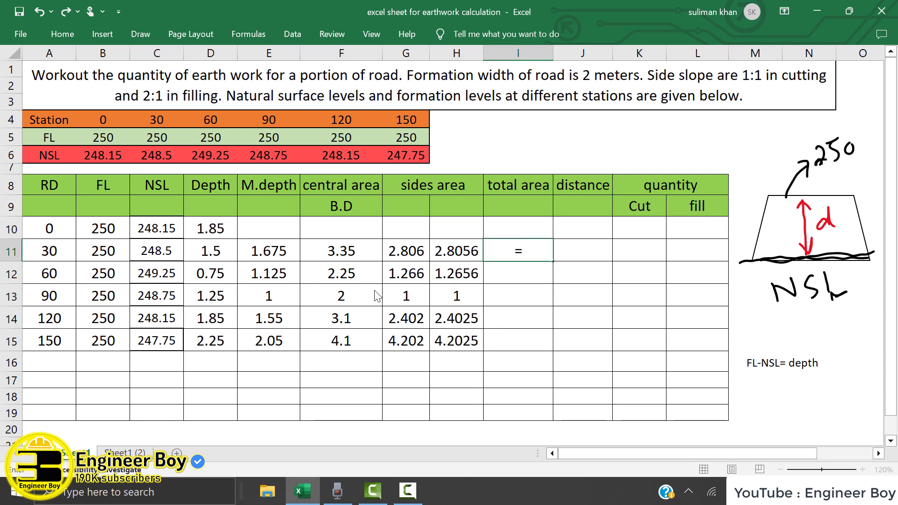
pyautogui.press('Escape')
# Step: Calculate the total area in I11 with AutoSum as =SUM(F11:H11) and fill it down to I15
pyautogui.moveTo(350, 253); pyautogui.dragTo(526, 248)
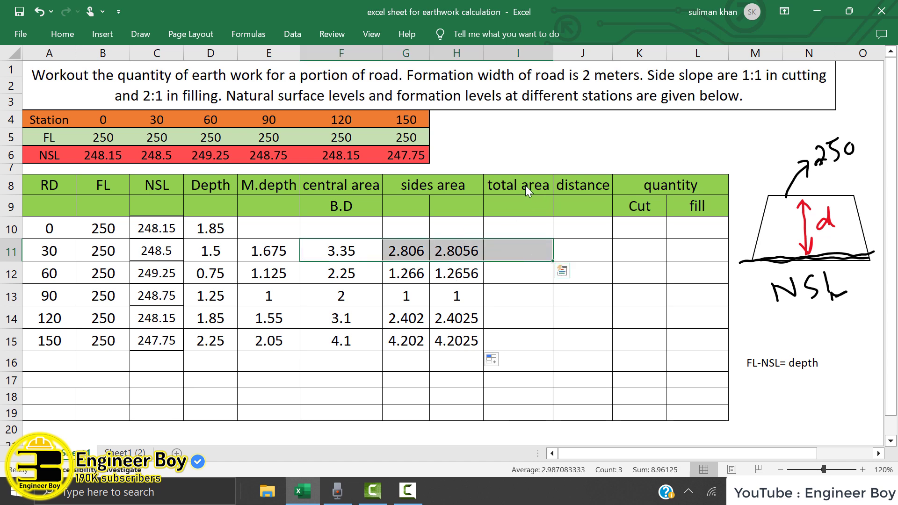
pyautogui.click(78, 36)
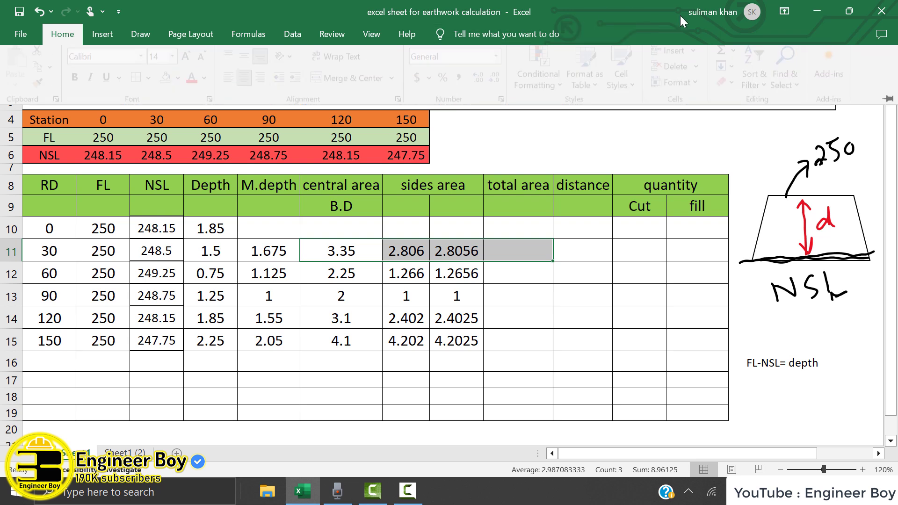
pyautogui.click(729, 49)
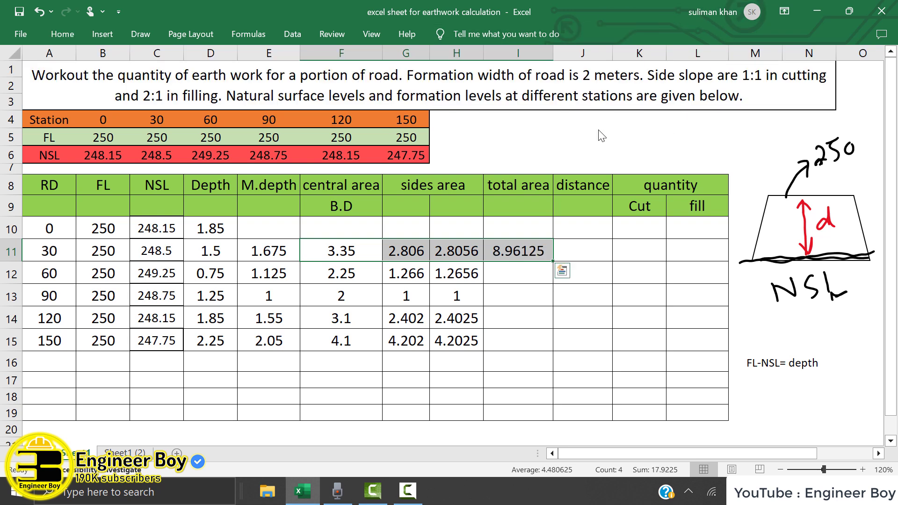
pyautogui.click(498, 262)
pyautogui.doubleClick(507, 254)
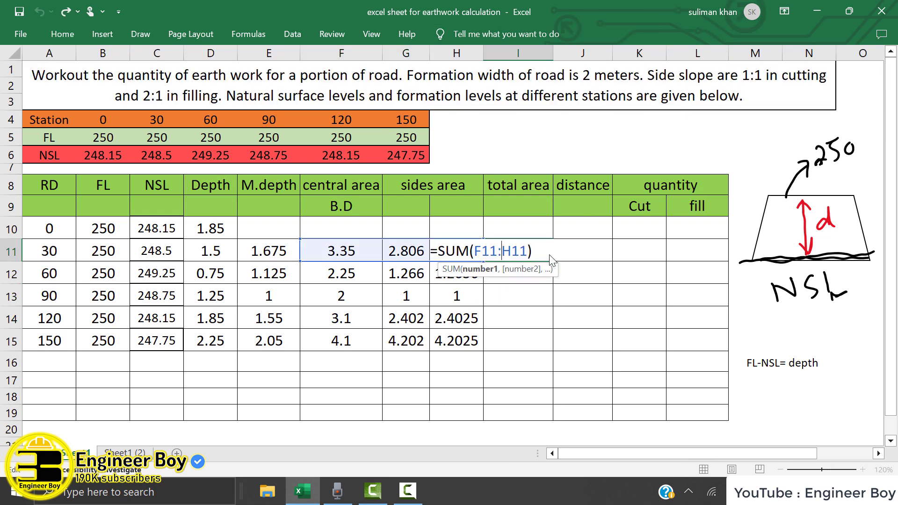
pyautogui.press('Escape')
pyautogui.moveTo(552, 261); pyautogui.dragTo(540, 348)
pyautogui.doubleClick(553, 325)
pyautogui.press('Escape')
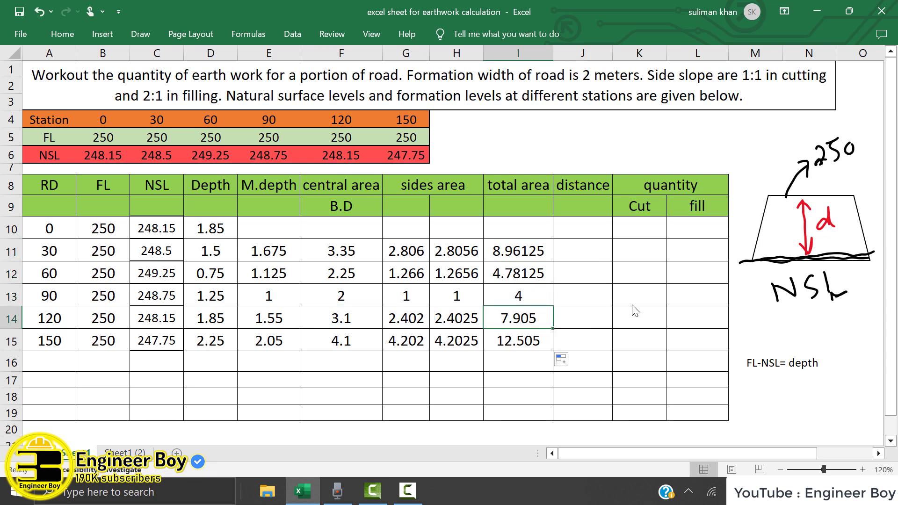
# Step: Enter a distance of 30 in J11 and fill it down to J15
pyautogui.click(593, 259)
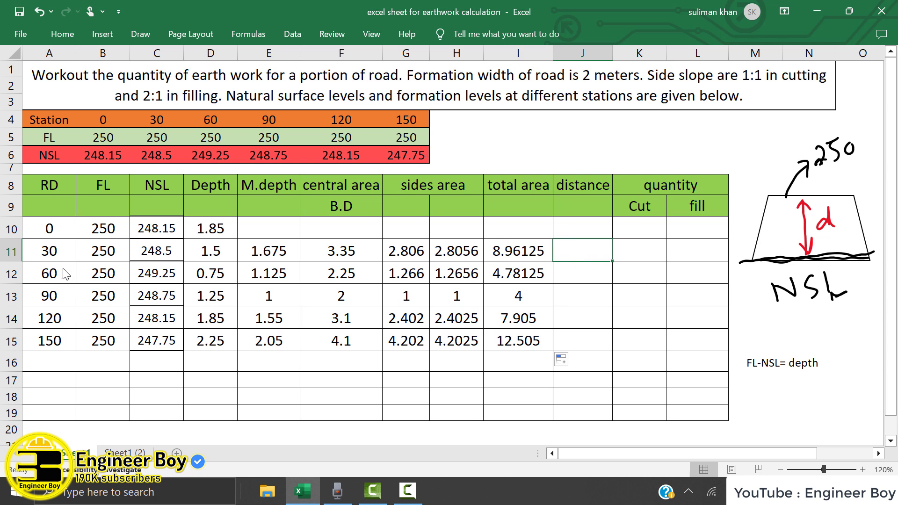
pyautogui.write('30')
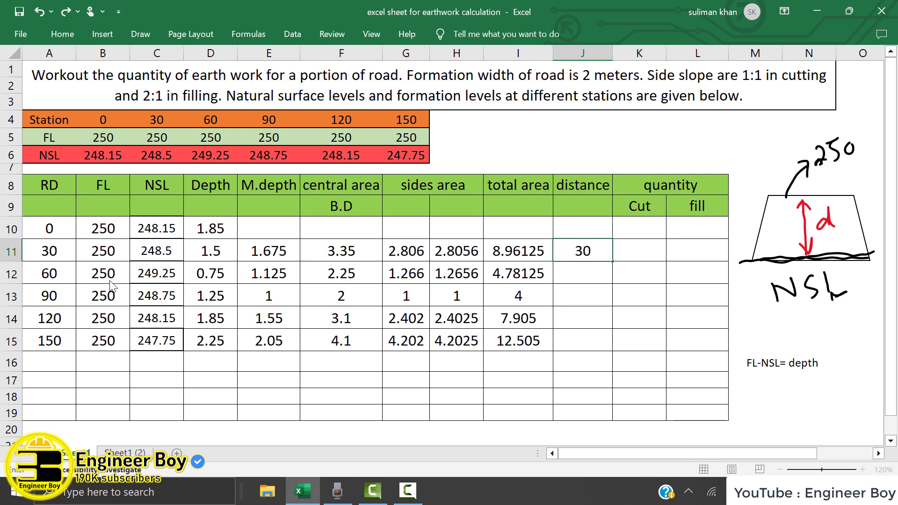
pyautogui.moveTo(612, 261); pyautogui.dragTo(606, 348)
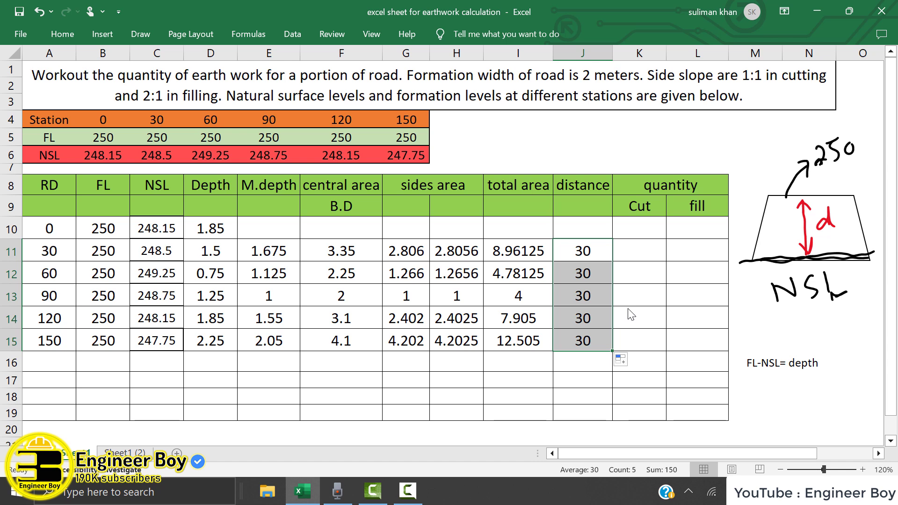
# Step: Calculate the fill quantity in L11 with the formula =I11*J11 and fill it down to L15
pyautogui.click(639, 254)
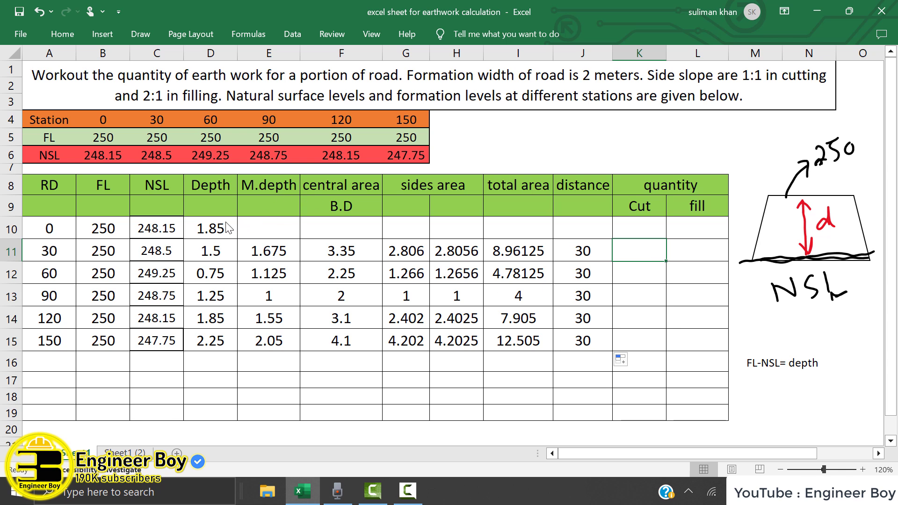
pyautogui.moveTo(227, 229); pyautogui.dragTo(220, 328)
pyautogui.click(221, 327)
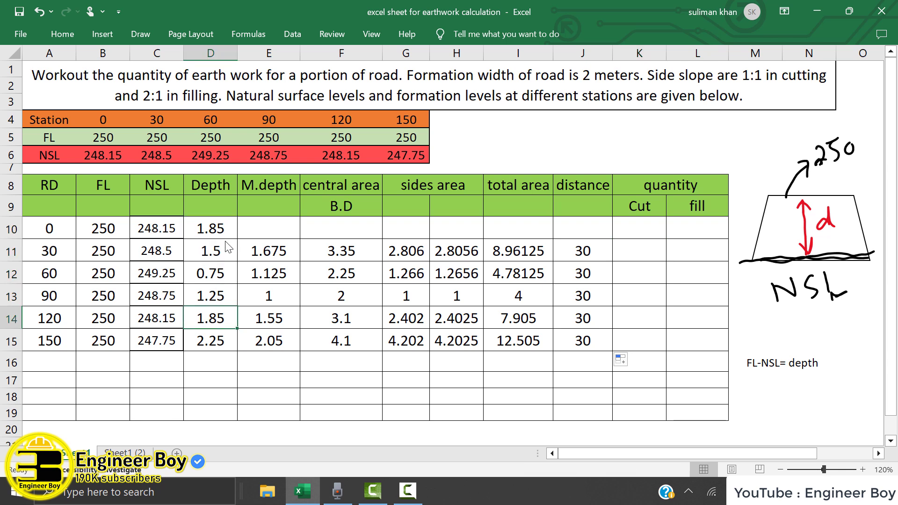
pyautogui.click(686, 260)
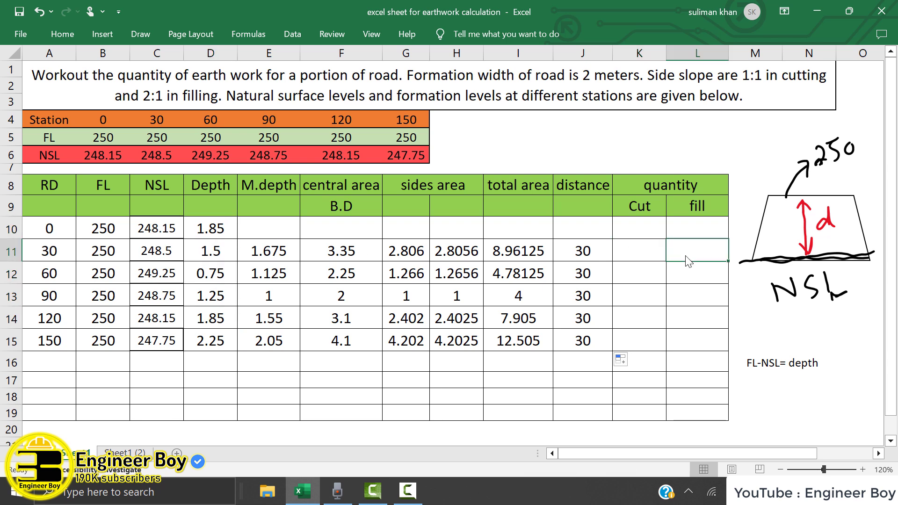
pyautogui.write('=')
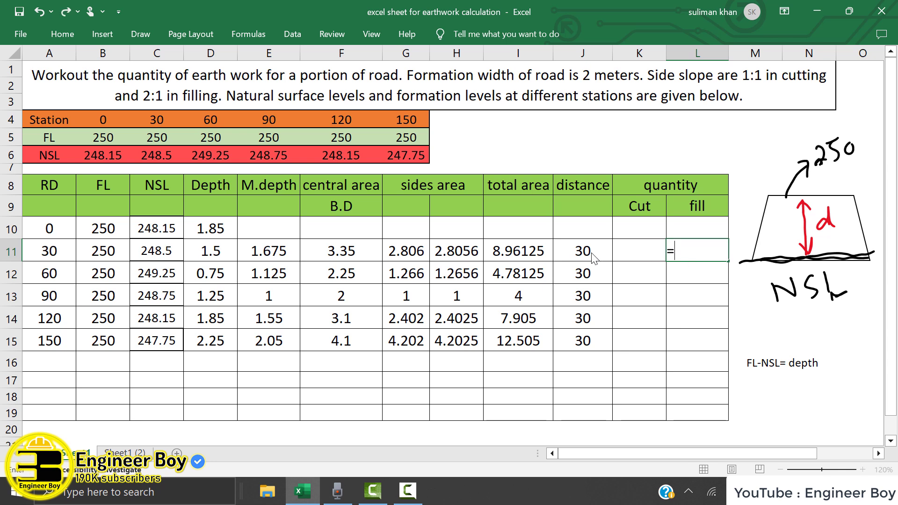
pyautogui.click(533, 260)
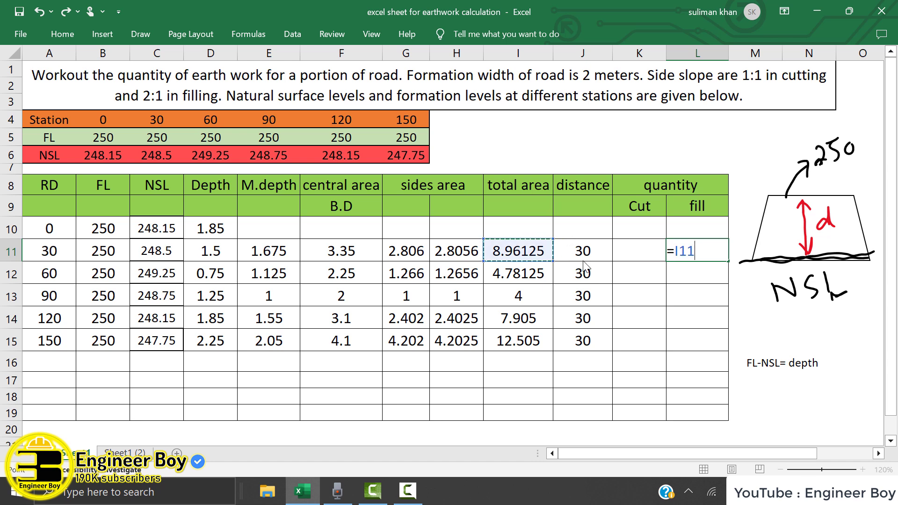
pyautogui.write('*')
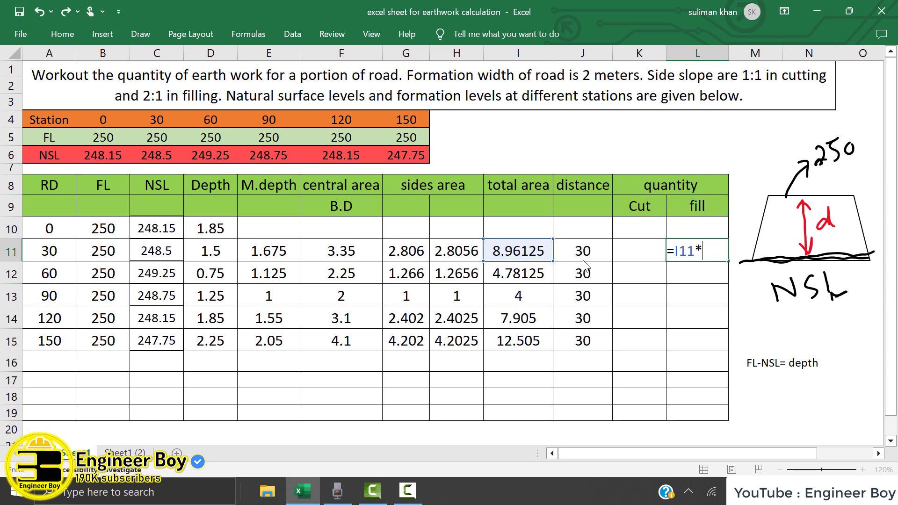
pyautogui.click(584, 258)
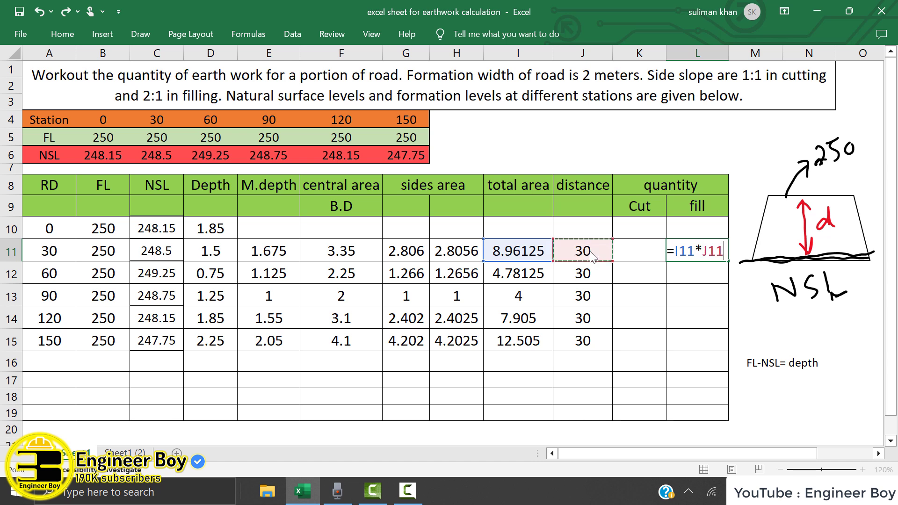
pyautogui.press('Return')
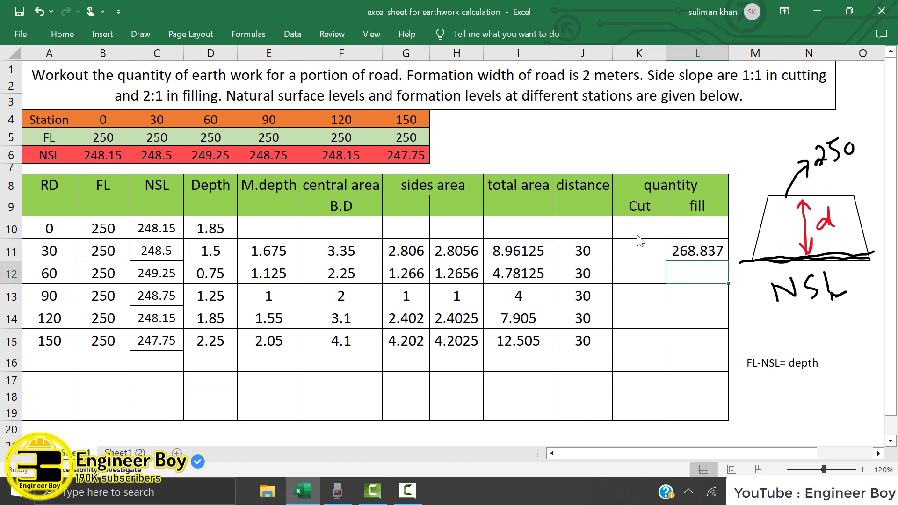
pyautogui.click(699, 252)
pyautogui.moveTo(728, 261); pyautogui.dragTo(721, 351)
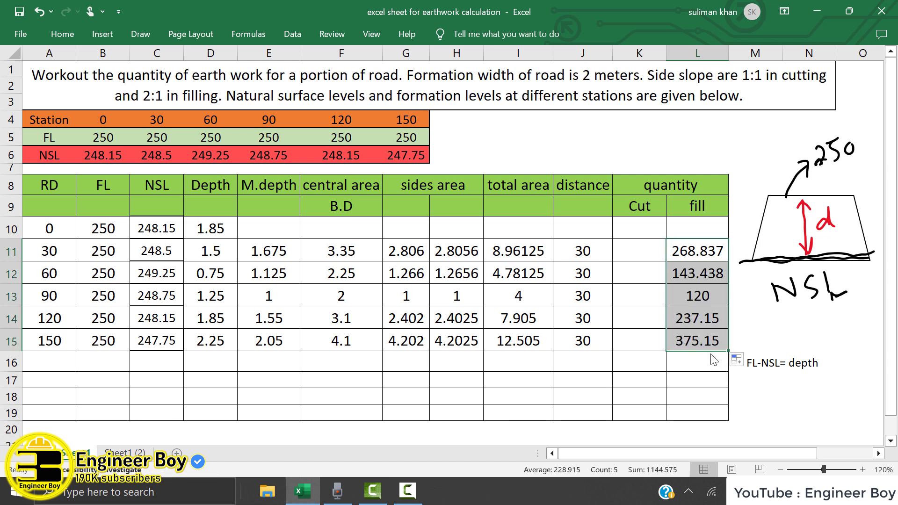
# Step: Merge and center cells J16:K16 below the table and enter the label "total filling"
pyautogui.click(677, 367)
pyautogui.moveTo(621, 367); pyautogui.dragTo(591, 367)
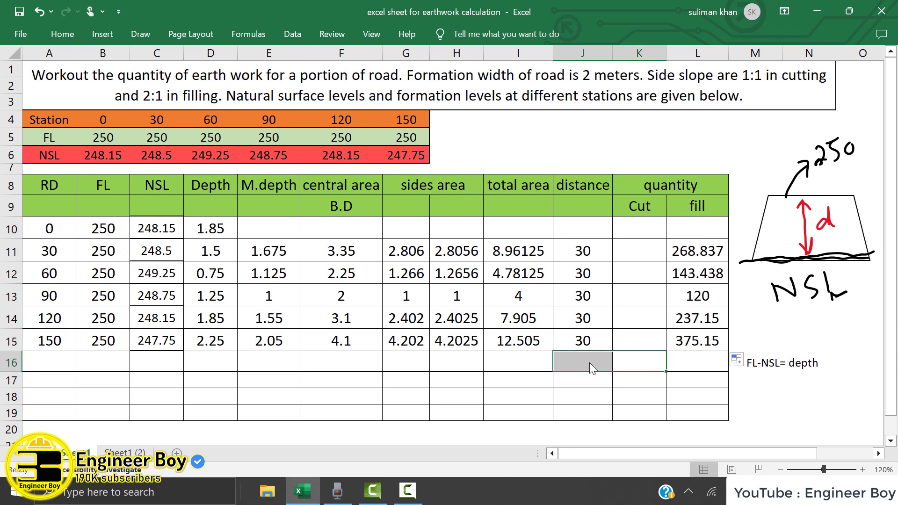
pyautogui.click(65, 35)
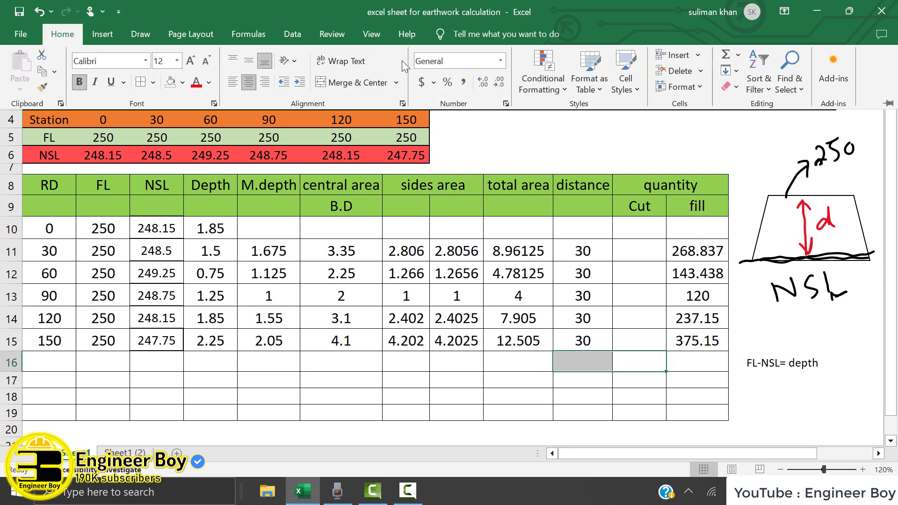
pyautogui.click(355, 81)
pyautogui.write('total ')
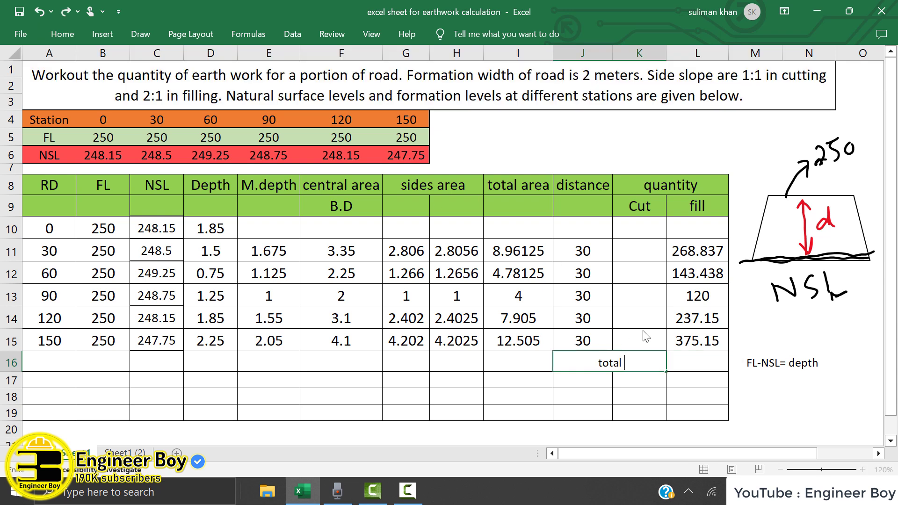
pyautogui.write('filling')
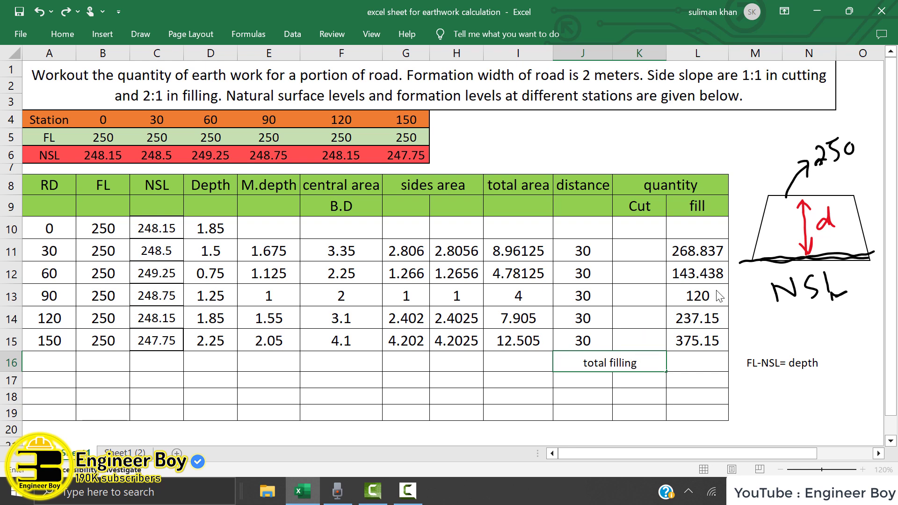
# Step: Total the fill quantities L11:L15 in cell L16 with AutoSum
pyautogui.moveTo(712, 245); pyautogui.dragTo(709, 366)
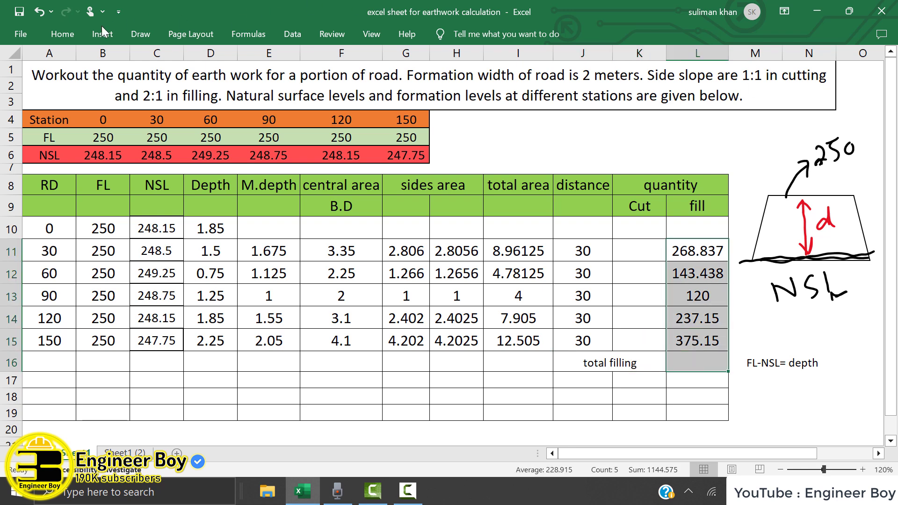
pyautogui.click(62, 34)
pyautogui.click(748, 66)
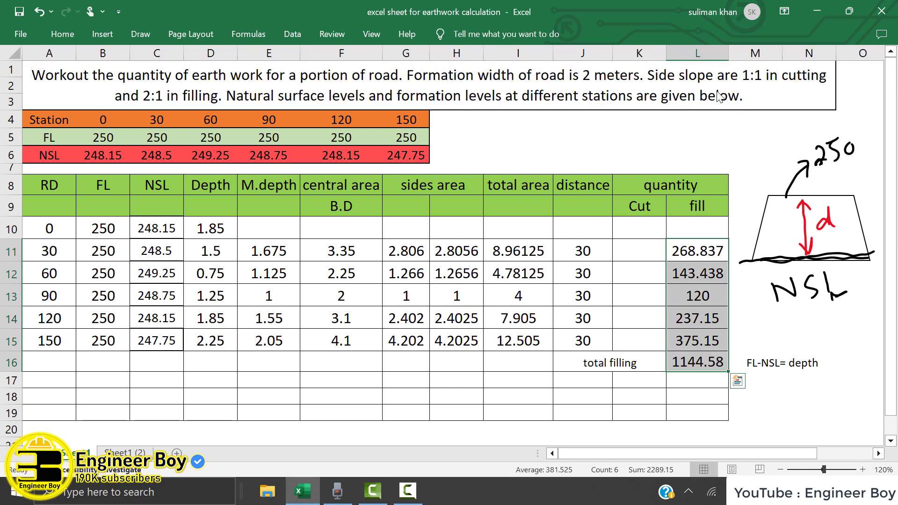
pyautogui.click(682, 396)
pyautogui.press('Up')
pyautogui.press('Up')
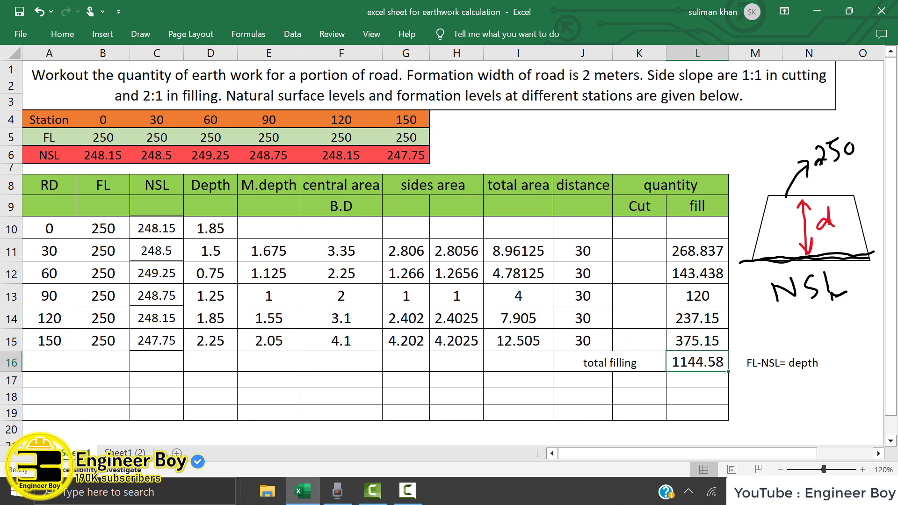
# Step: Check the total fill in L16 against the finished copy on Sheet1 (2) and return to the first sheet
pyautogui.click(125, 453)
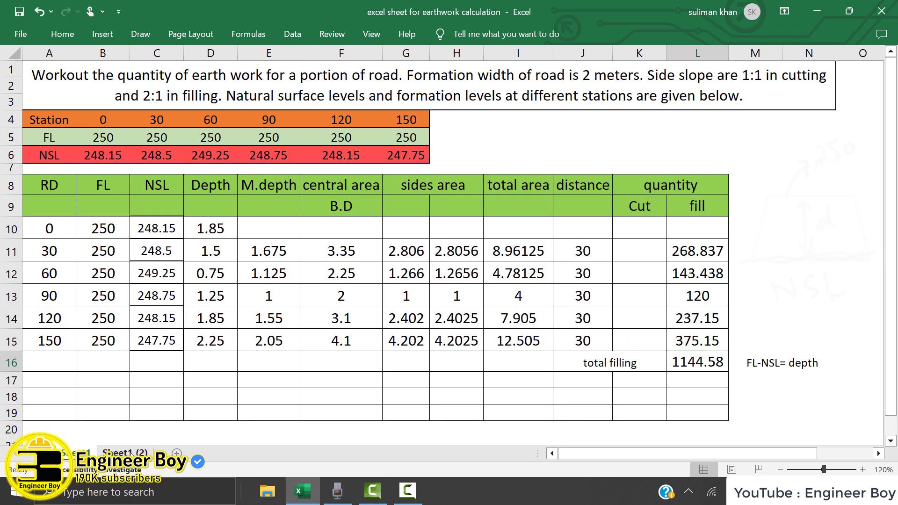
pyautogui.click(652, 395)
pyautogui.click(683, 367)
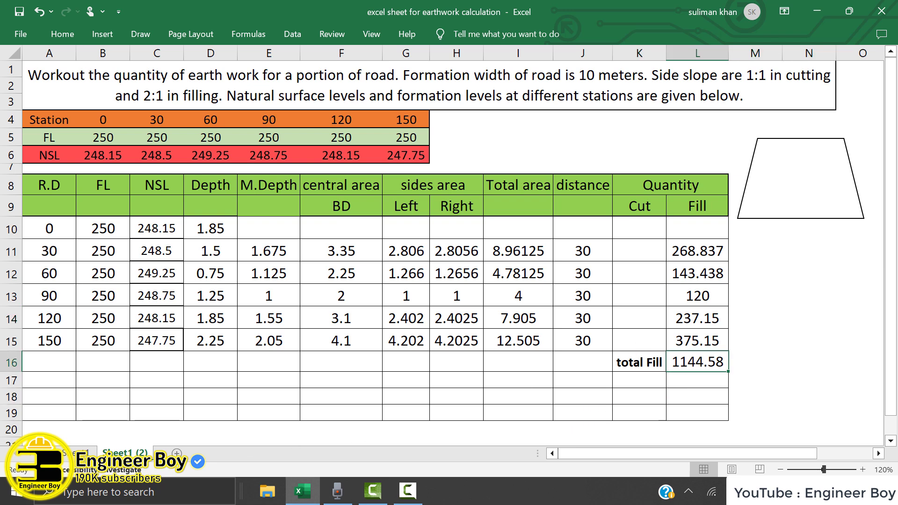
pyautogui.click(78, 452)
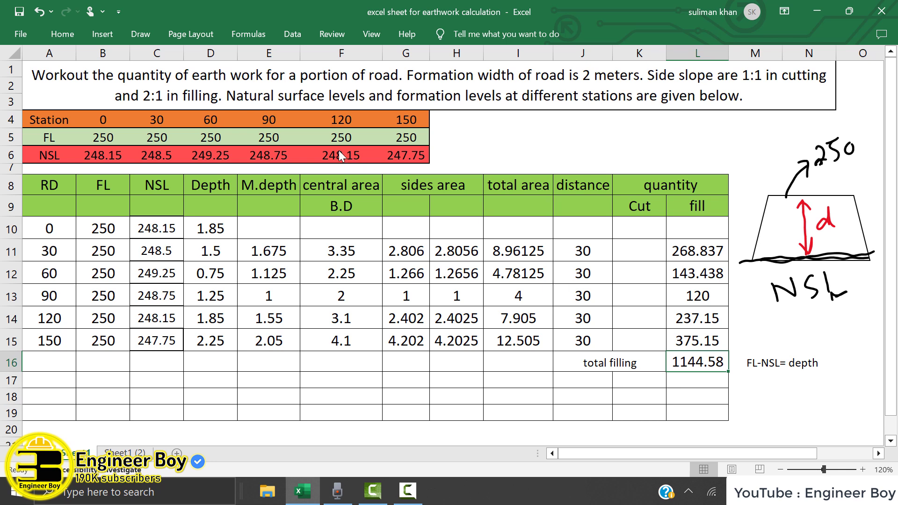
# Step: Set the font color of the M.depth column, E8:E15 including its header, to red
pyautogui.moveTo(269, 206); pyautogui.dragTo(284, 346)
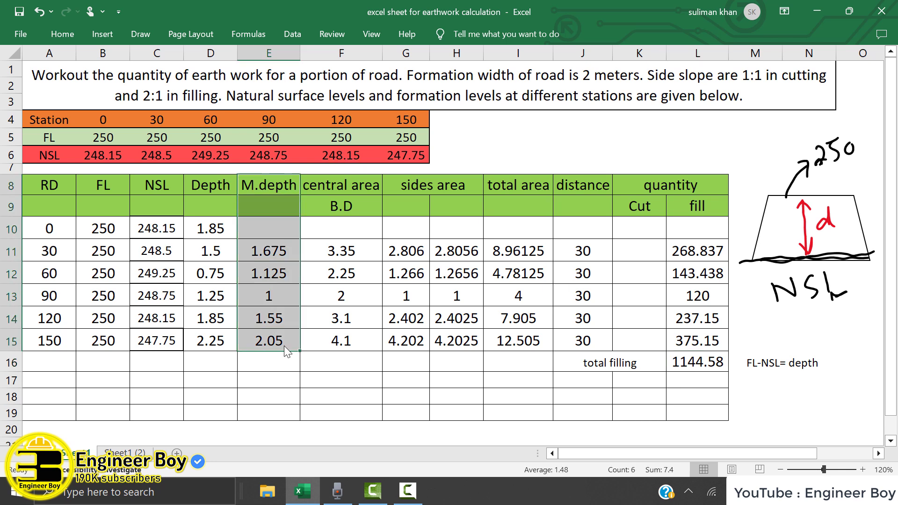
pyautogui.click(62, 34)
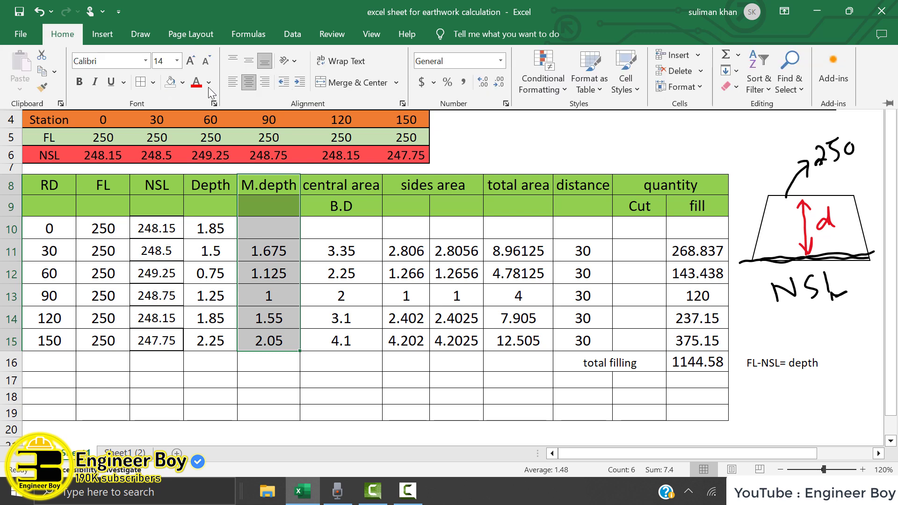
pyautogui.click(194, 87)
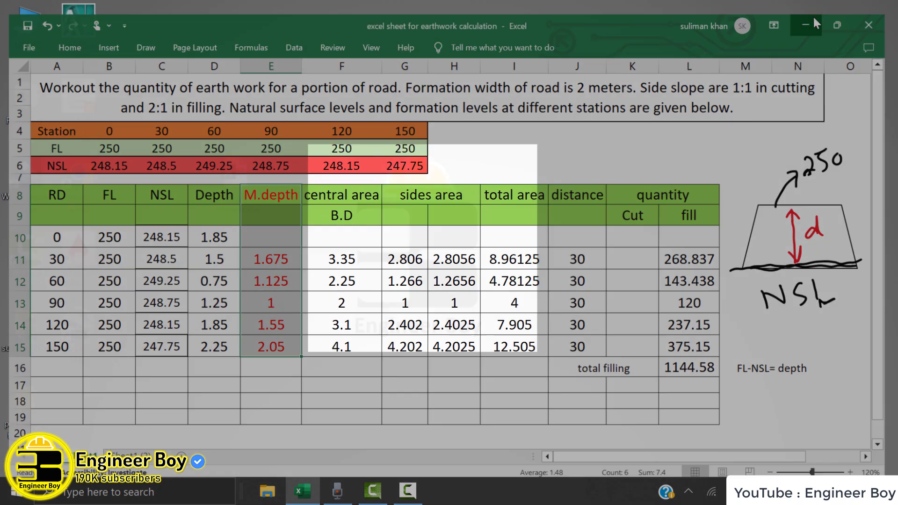
# Step: Minimize the workbook window to show the desktop
pyautogui.click(816, 12)
pyautogui.moveTo(337, 156); pyautogui.dragTo(528, 333)
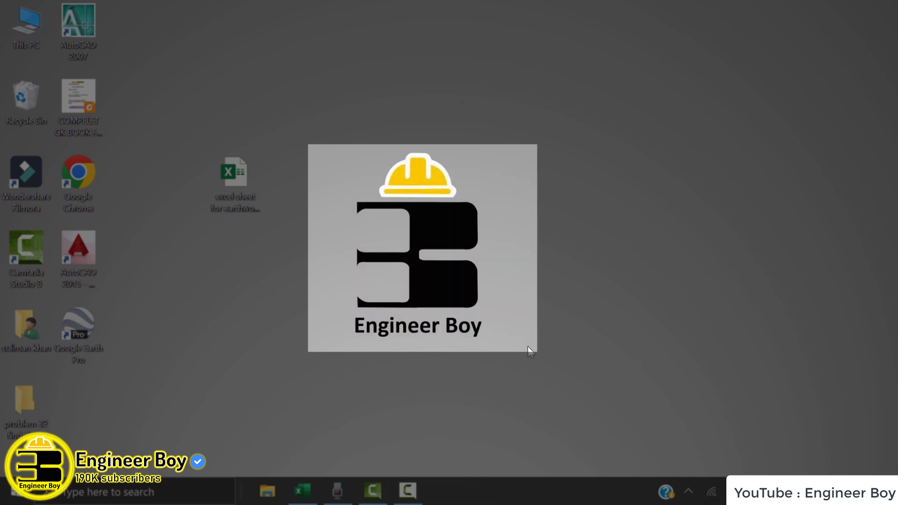